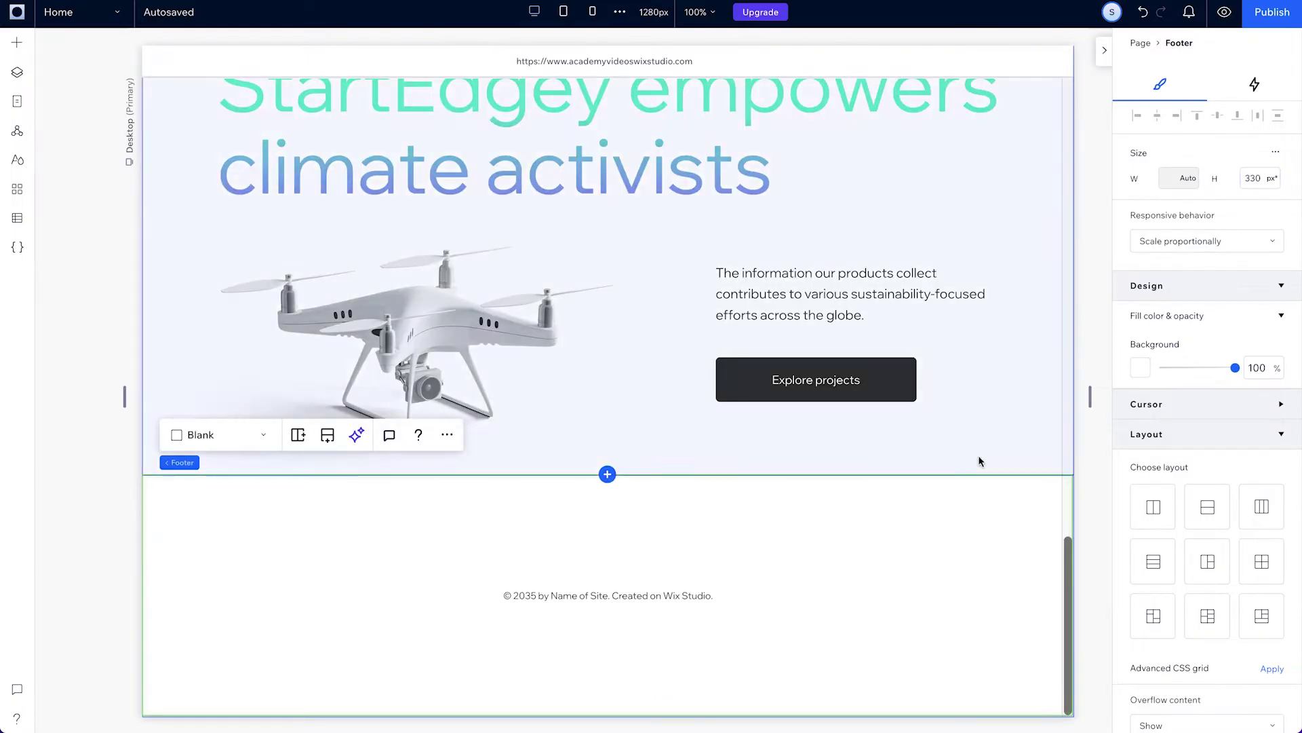
Step: Select the placeholder copyright line in the footer
click(559, 597)
Step: Delete the copyright line and split the footer into two columns with a row below
key(Delete)
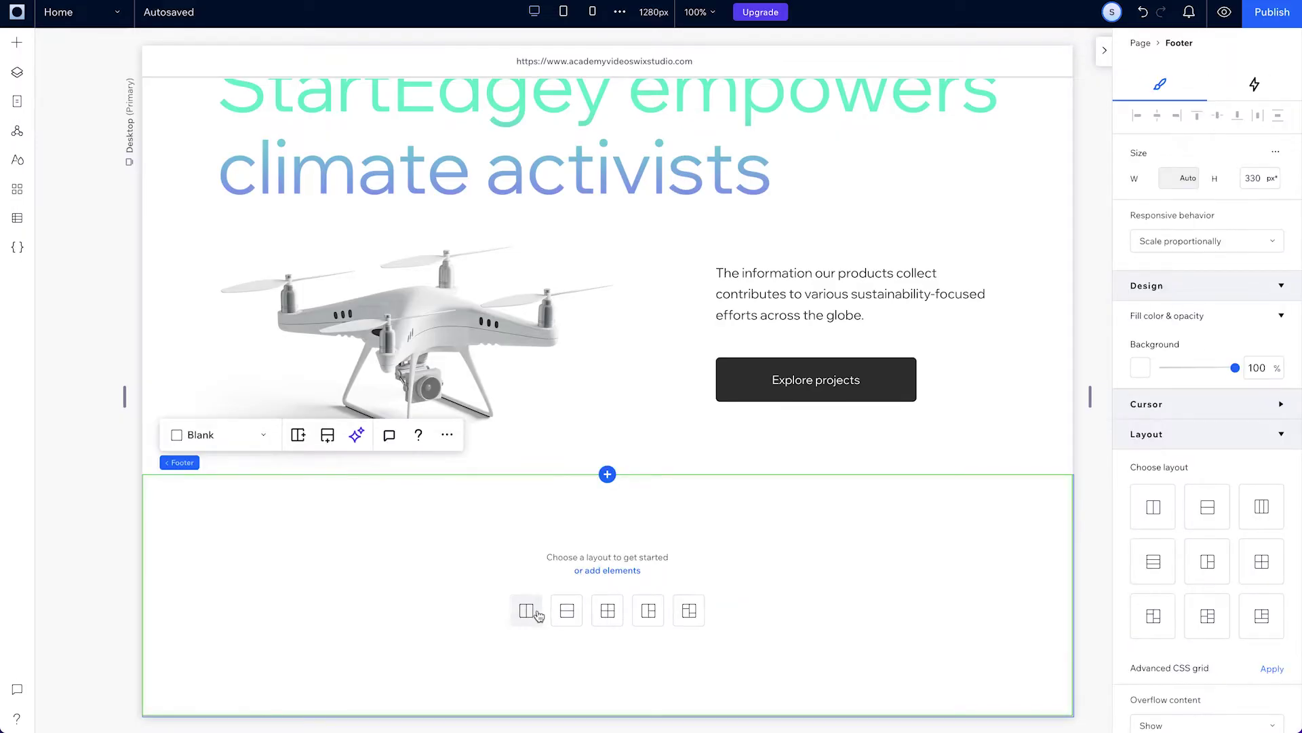
click(528, 612)
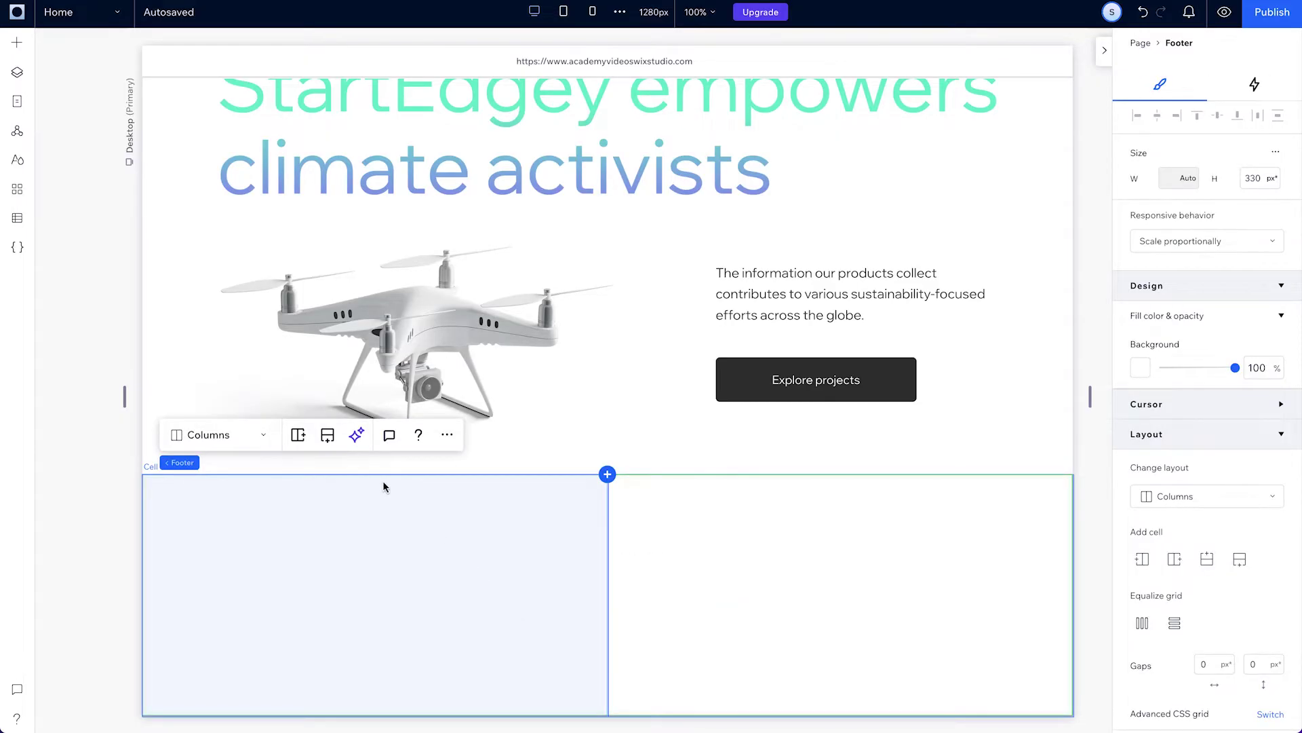
click(329, 440)
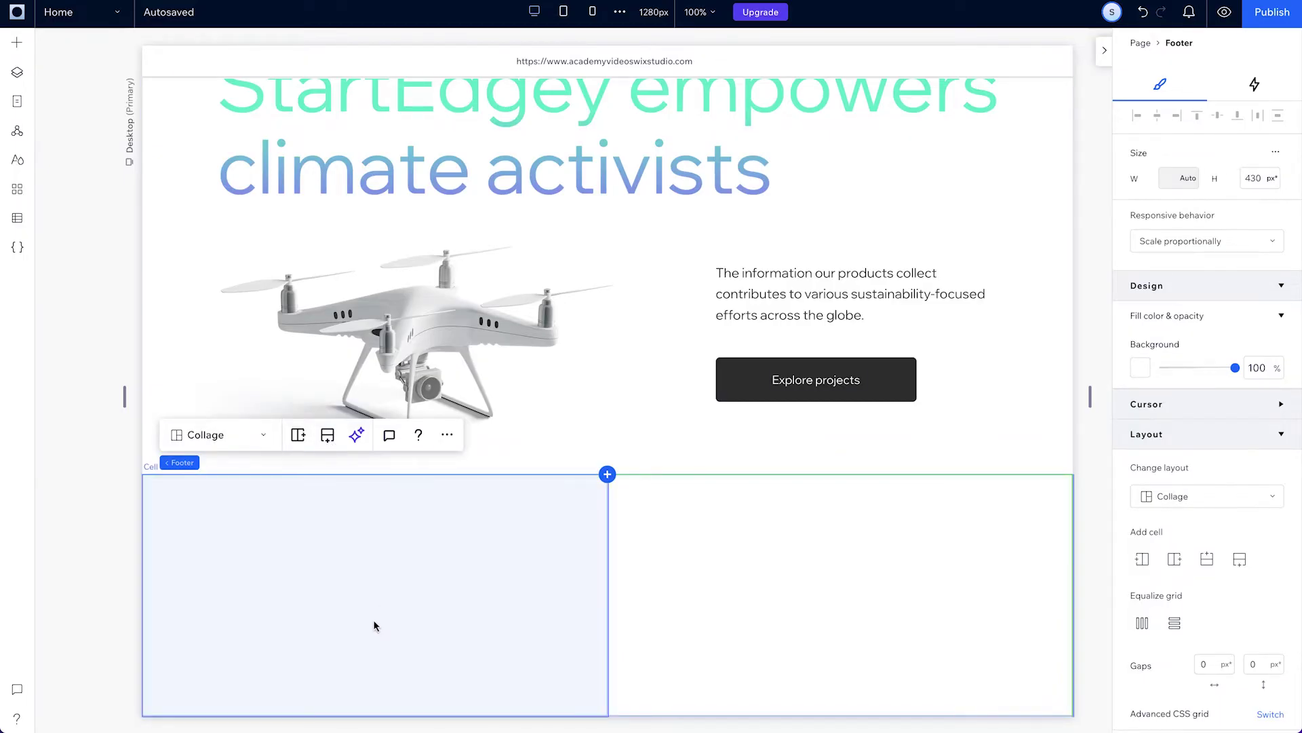
Step: Fill the left footer cell with #262626 and widen it toward the right
click(373, 621)
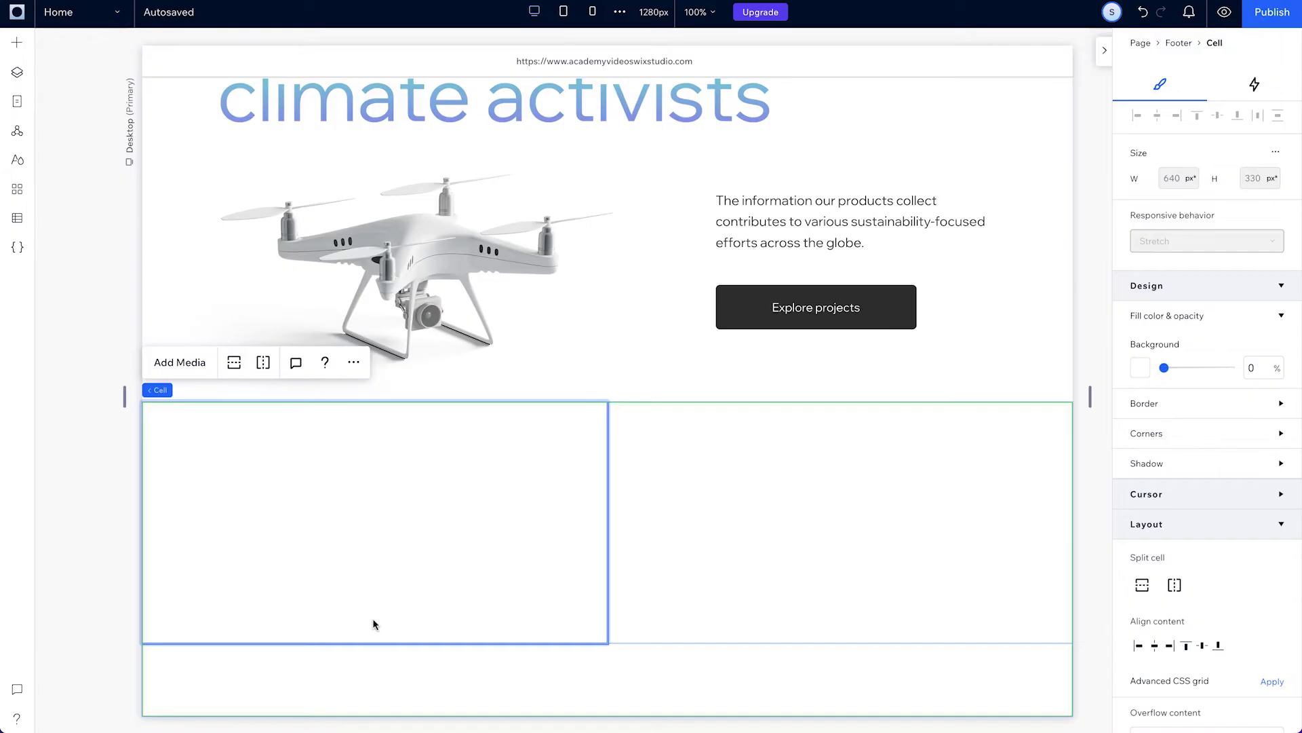
click(1141, 368)
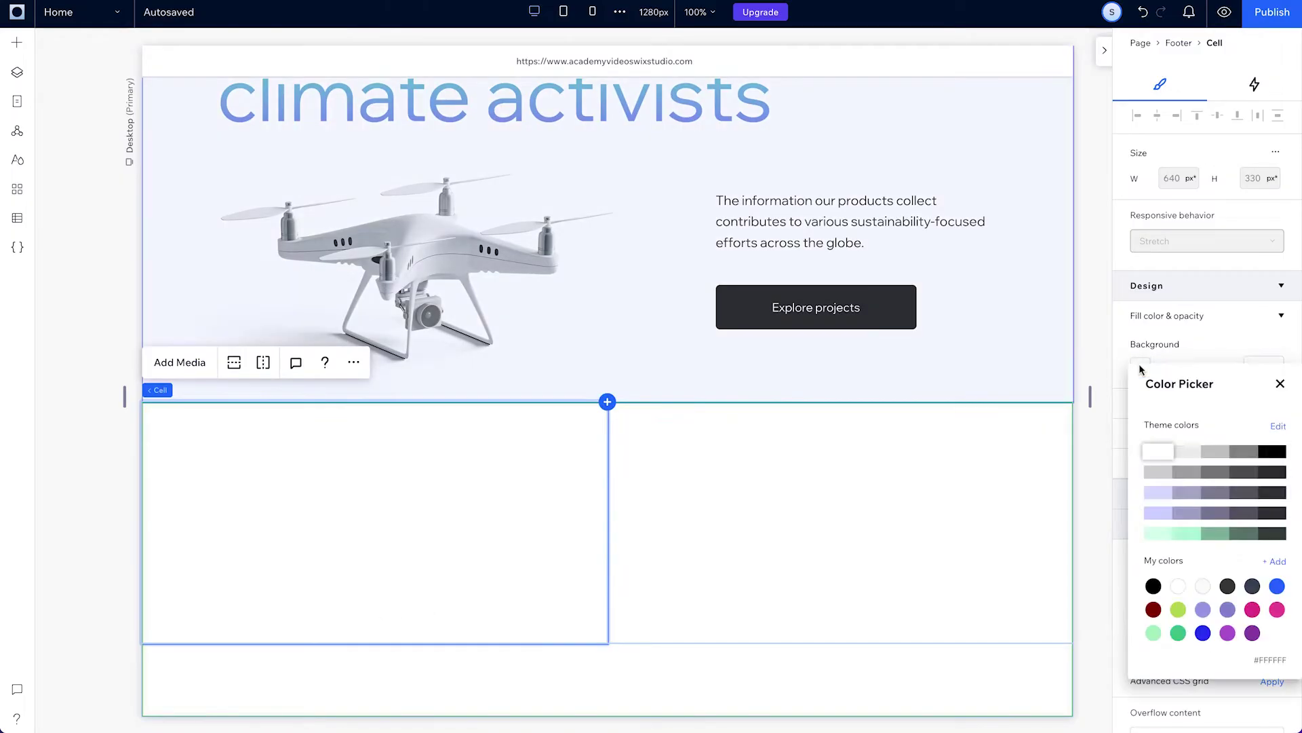
click(1274, 561)
text(262626)
click(1261, 641)
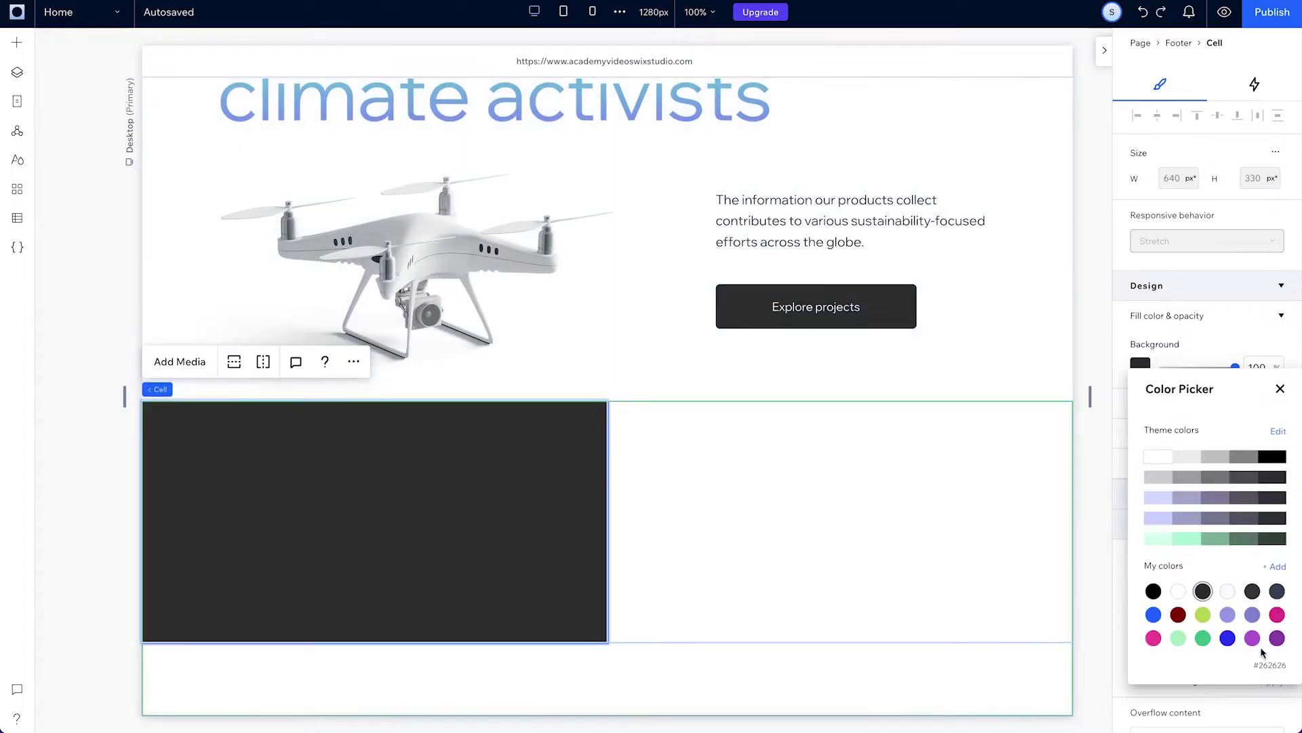
click(1280, 391)
drag(608, 517, 735, 518)
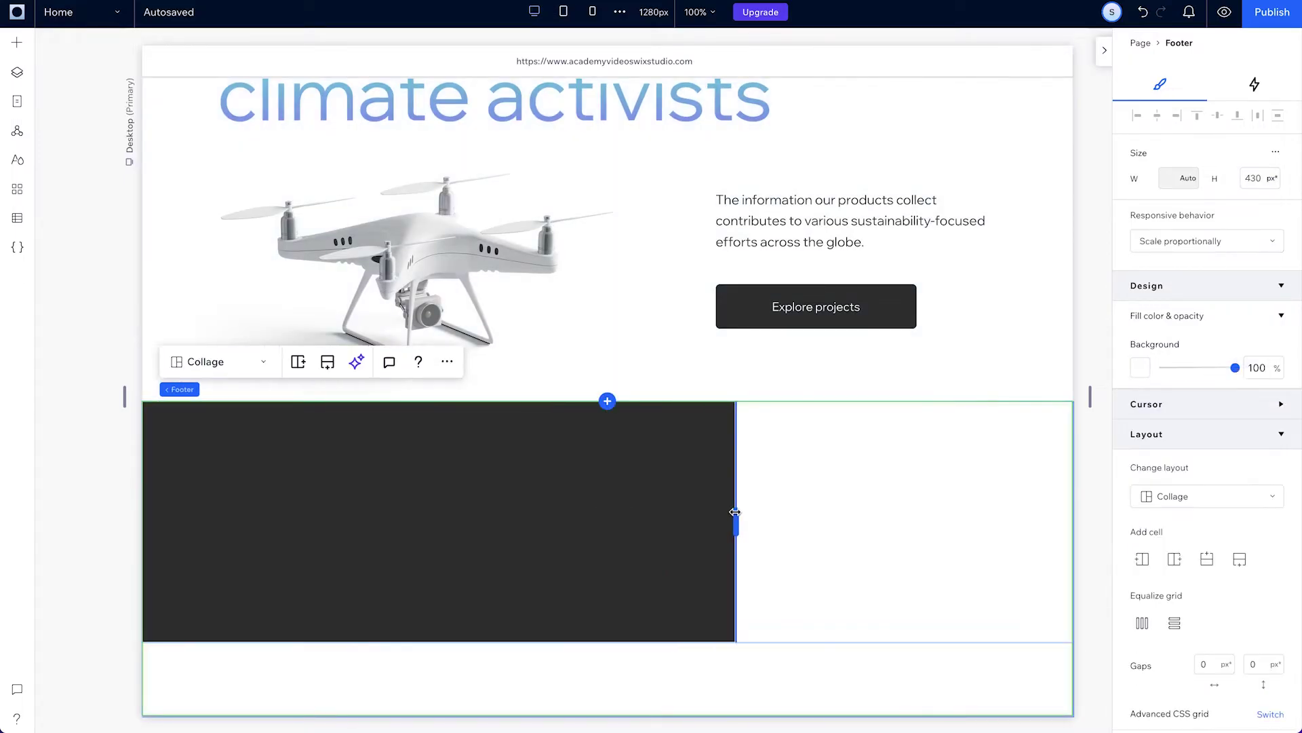
Step: Add the 'Elevated data capture technology…' tagline to the dark cell and narrow it to 590 px
click(20, 43)
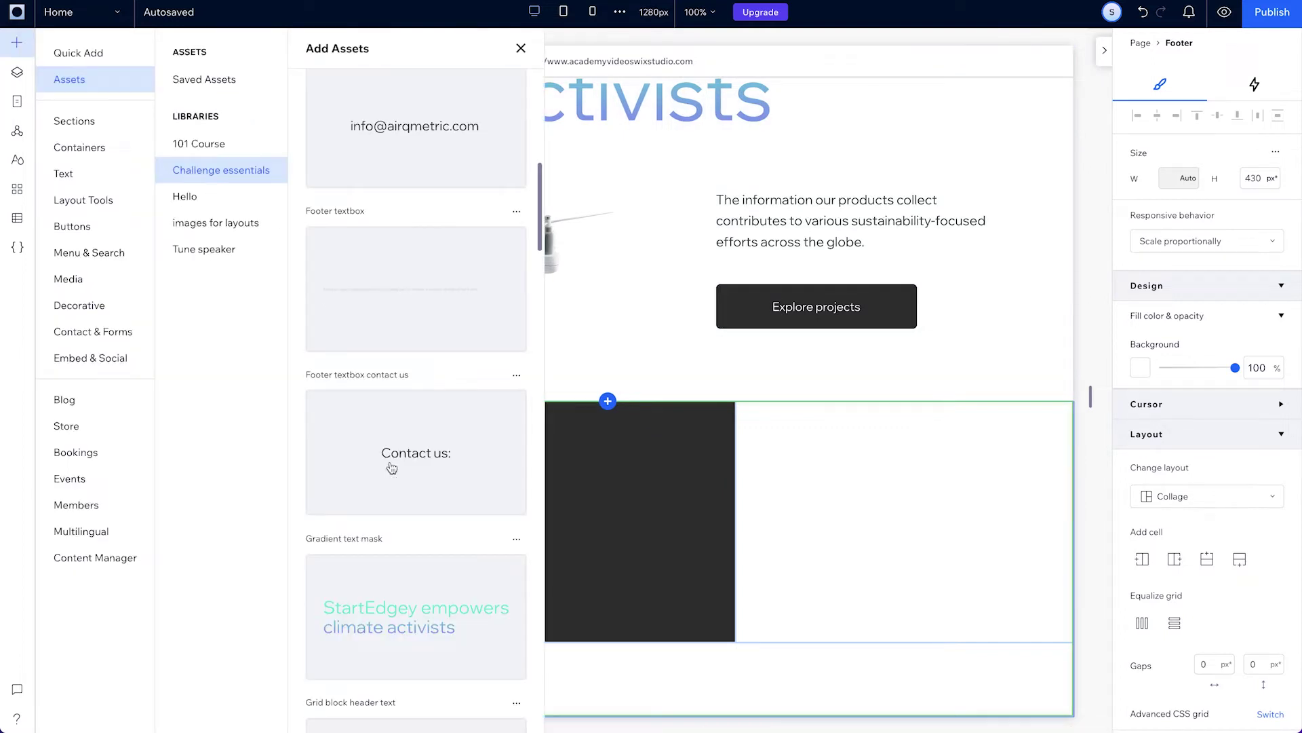
scroll(390, 465, up, 4)
scroll(390, 466, down, 1)
drag(389, 465, 501, 488)
click(779, 461)
drag(781, 456, 648, 458)
Step: Give the tagline a 16 px minimum font size and 4.6% top, 4.7% left margins
click(1191, 613)
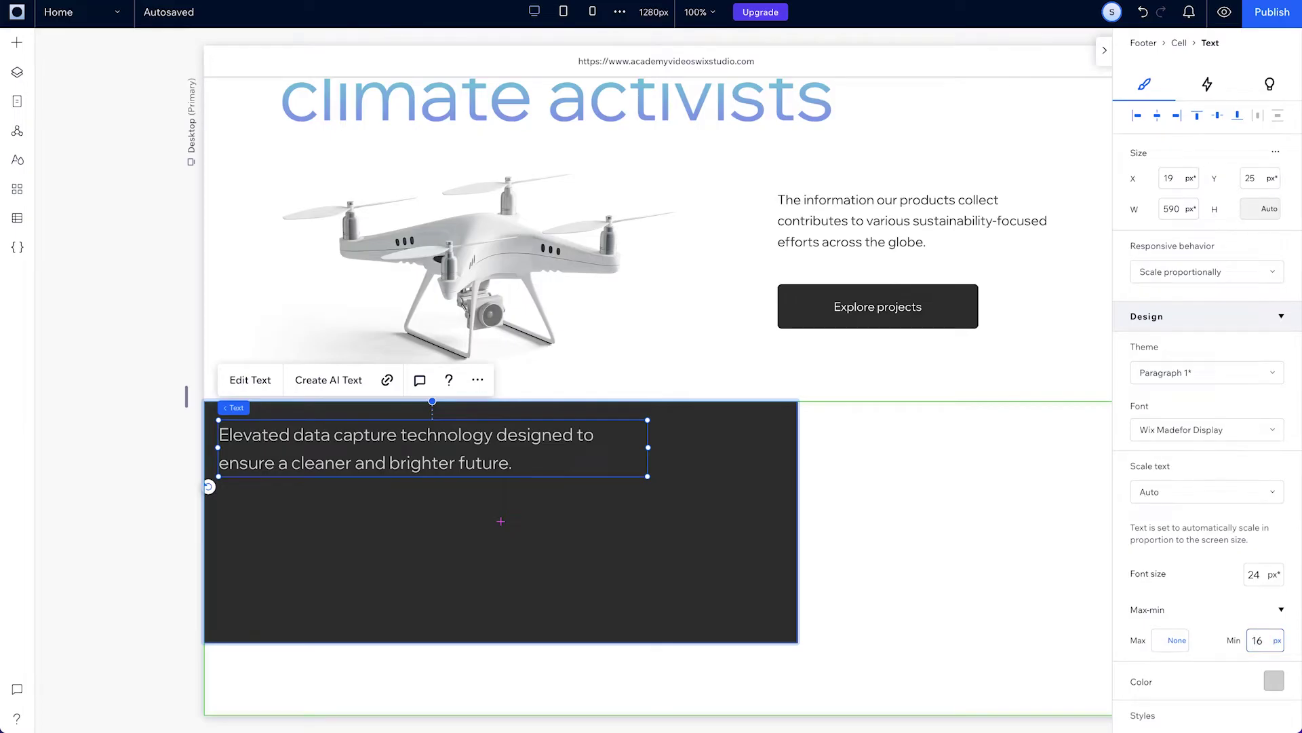
scroll(1245, 660, down, 7)
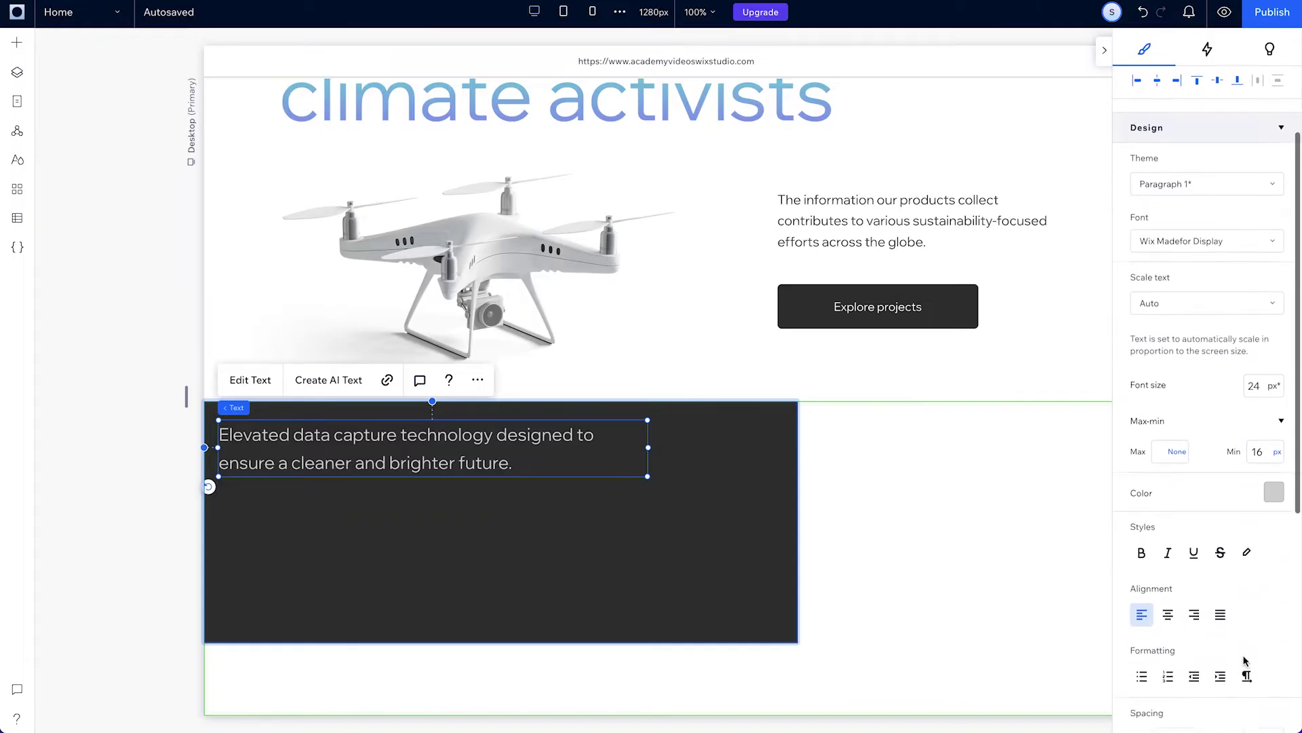
scroll(1245, 660, down, 3)
click(1207, 585)
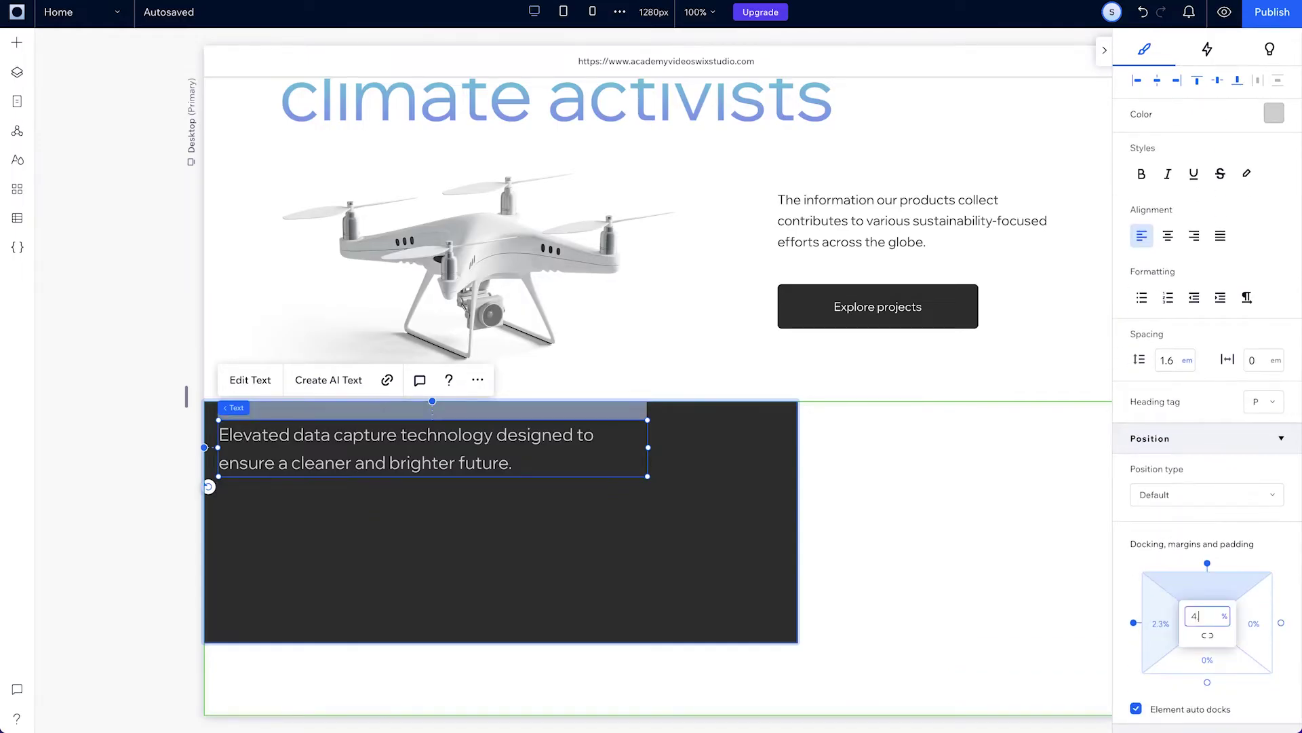
click(1171, 623)
key(Up)
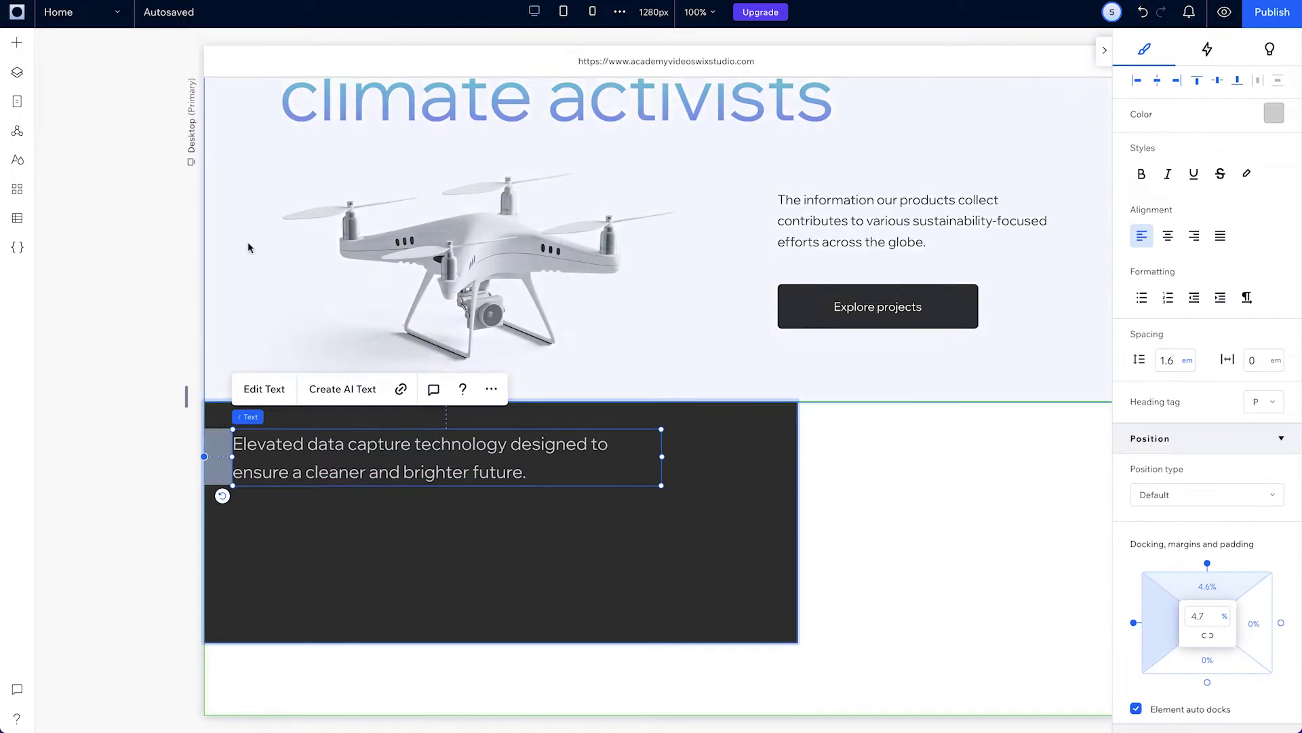
click(17, 43)
Step: Add the STARTEDGEY logo below the tagline at 172×46 px, docked to the cell bottom
scroll(363, 621, down, 10)
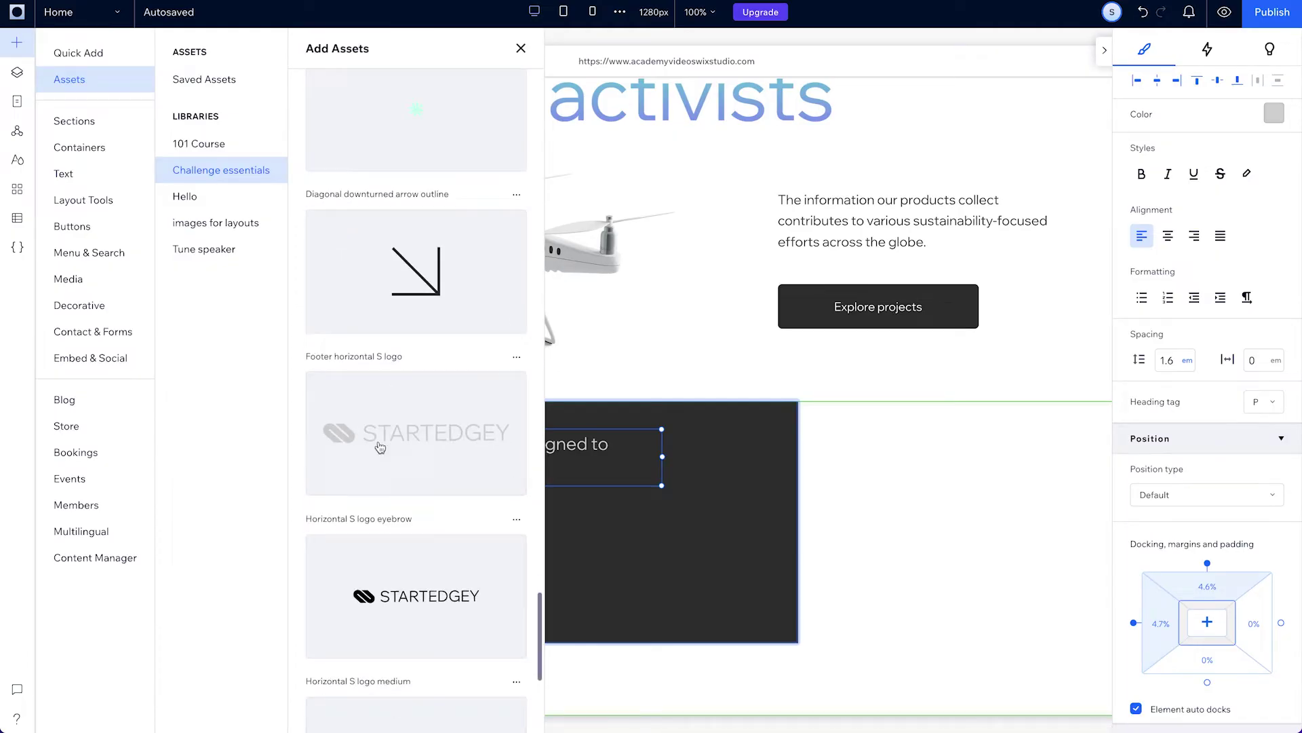
drag(367, 597, 340, 596)
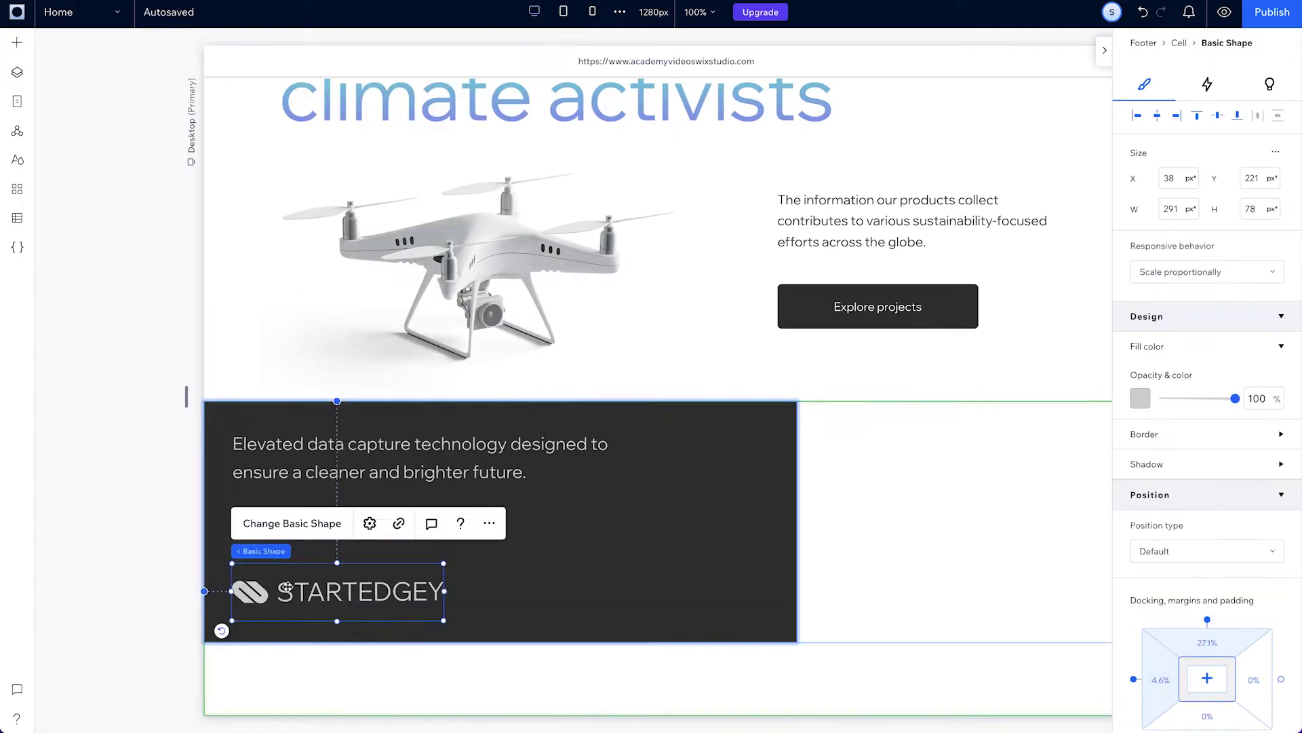
drag(445, 563, 359, 587)
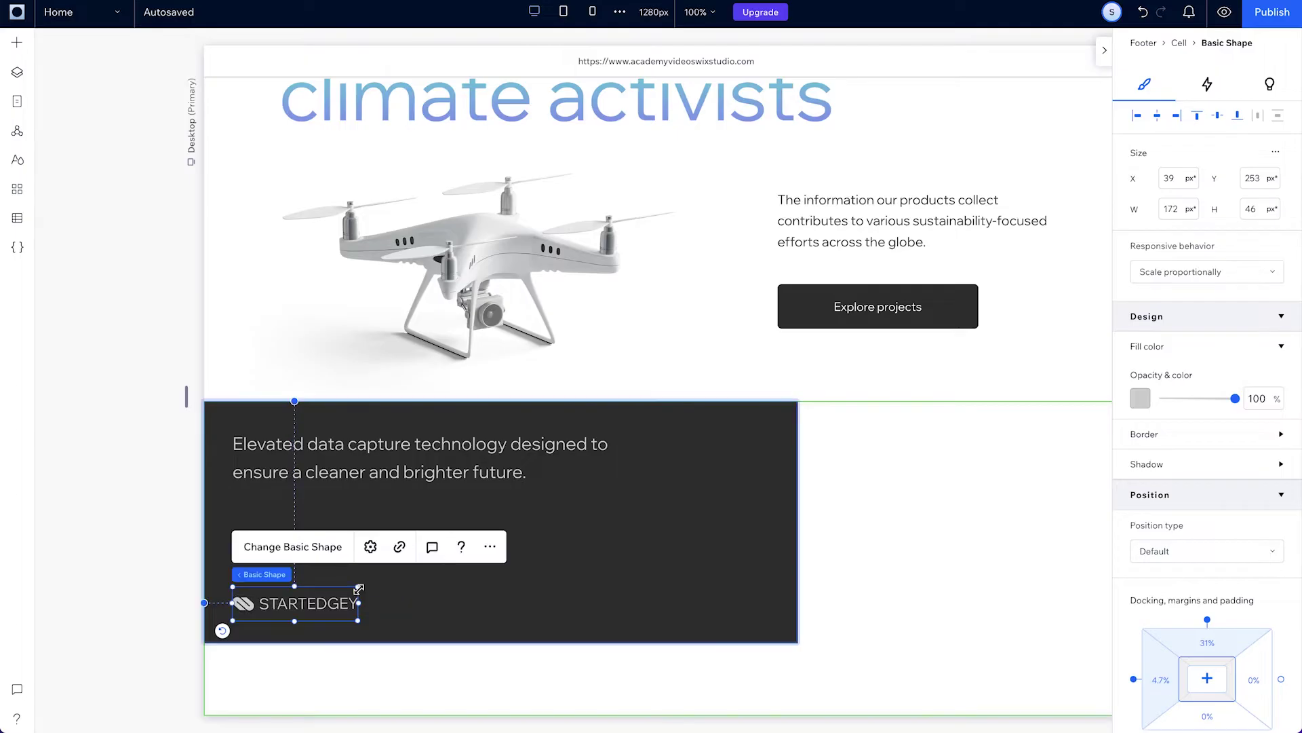
scroll(1208, 556, down, 2)
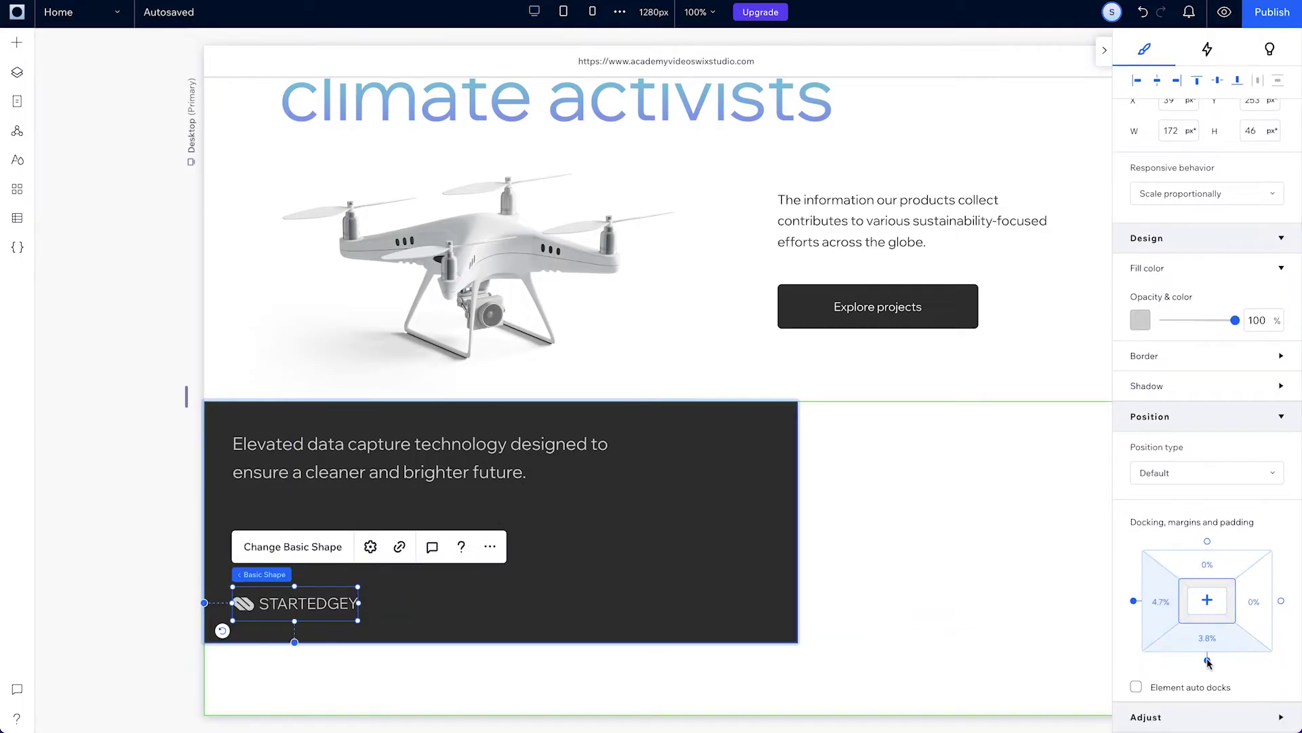
click(1208, 660)
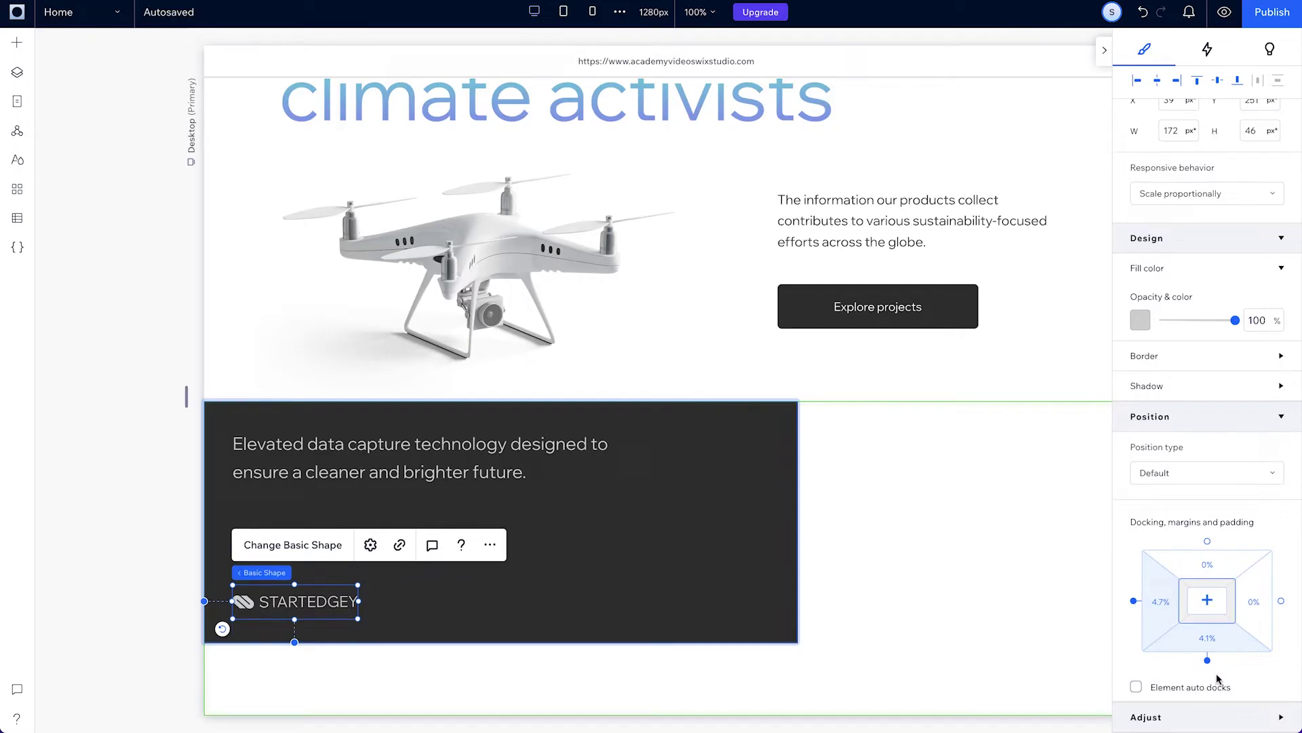
Step: Place the large striped S logo in the dark cell, sized 625×329 px
click(17, 44)
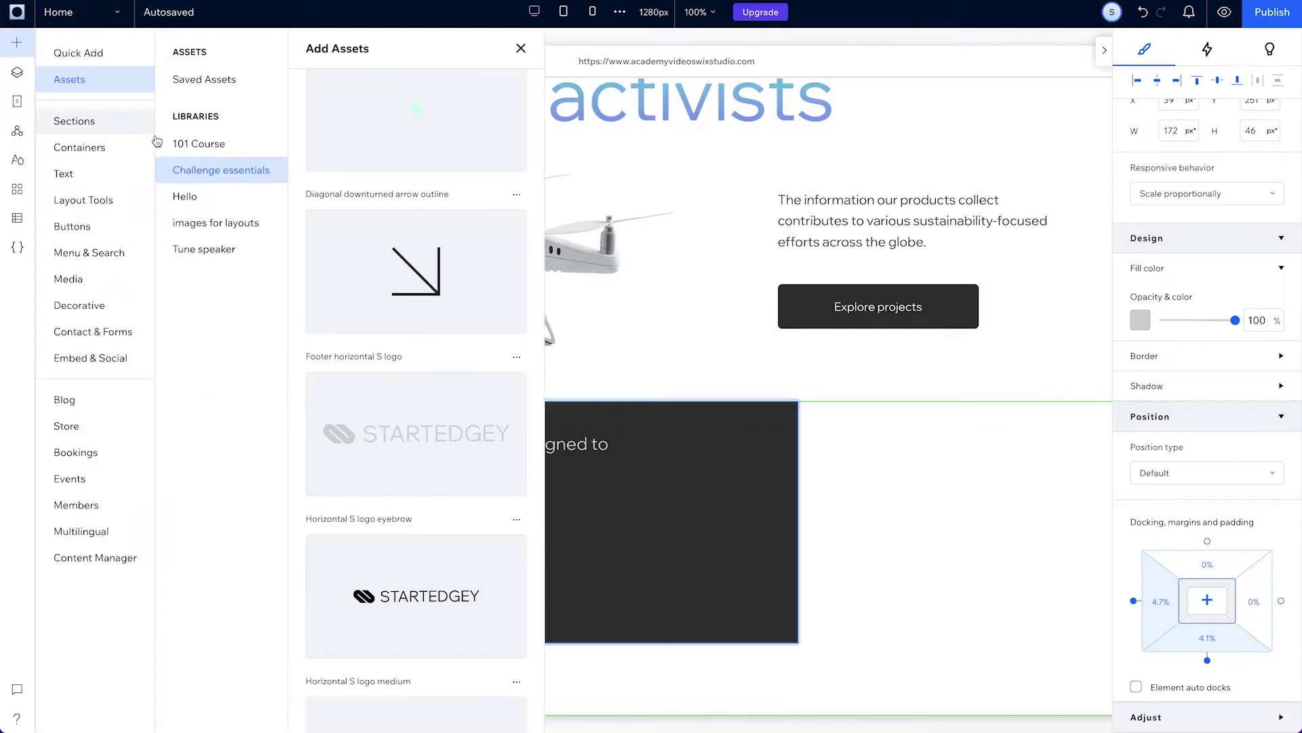
scroll(413, 445, down, 4)
scroll(413, 451, up, 15)
scroll(415, 451, up, 5)
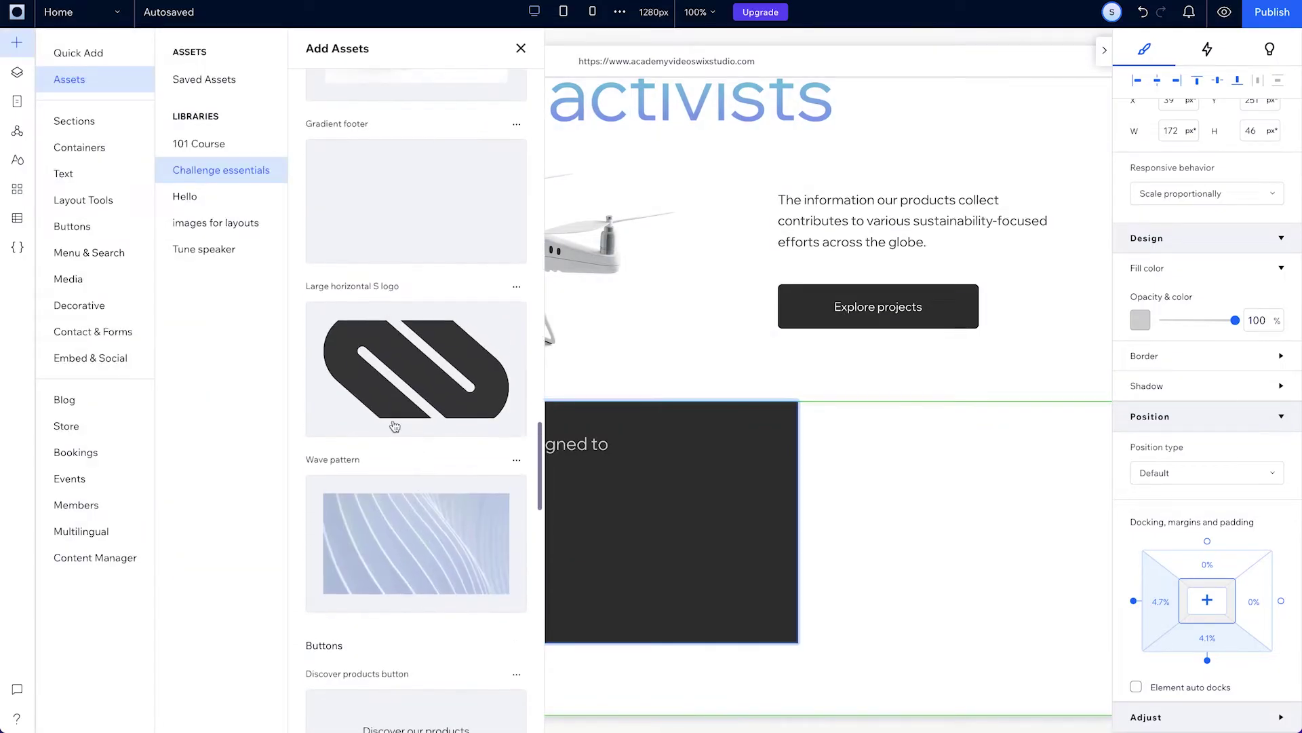
drag(416, 451, 599, 513)
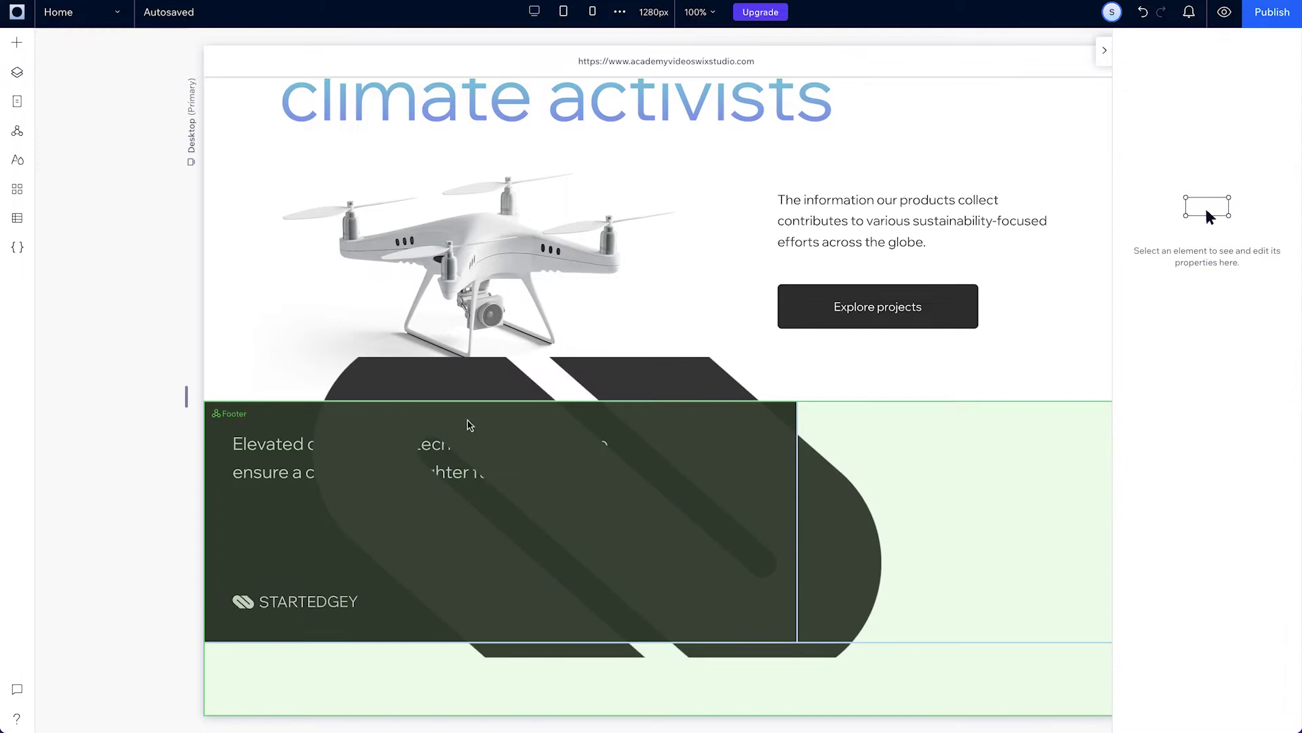
drag(470, 425, 395, 386)
drag(311, 442, 397, 405)
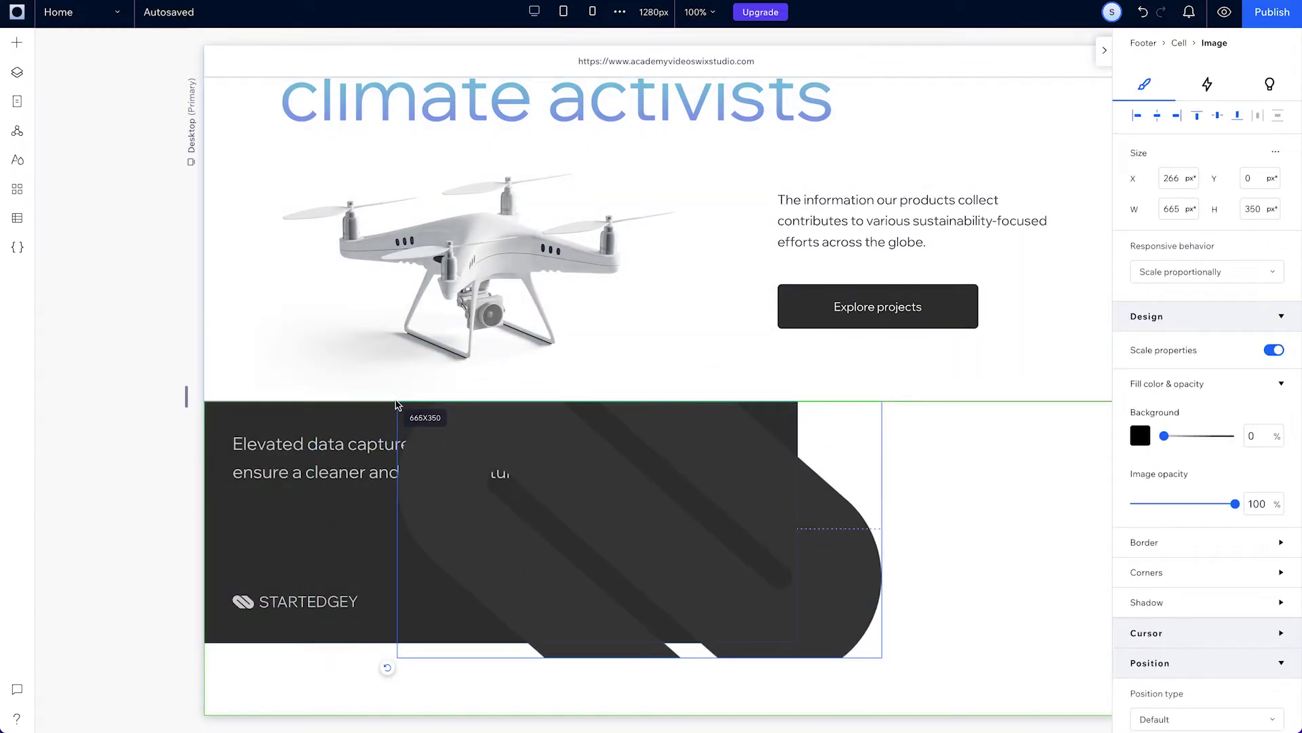
drag(397, 657, 430, 641)
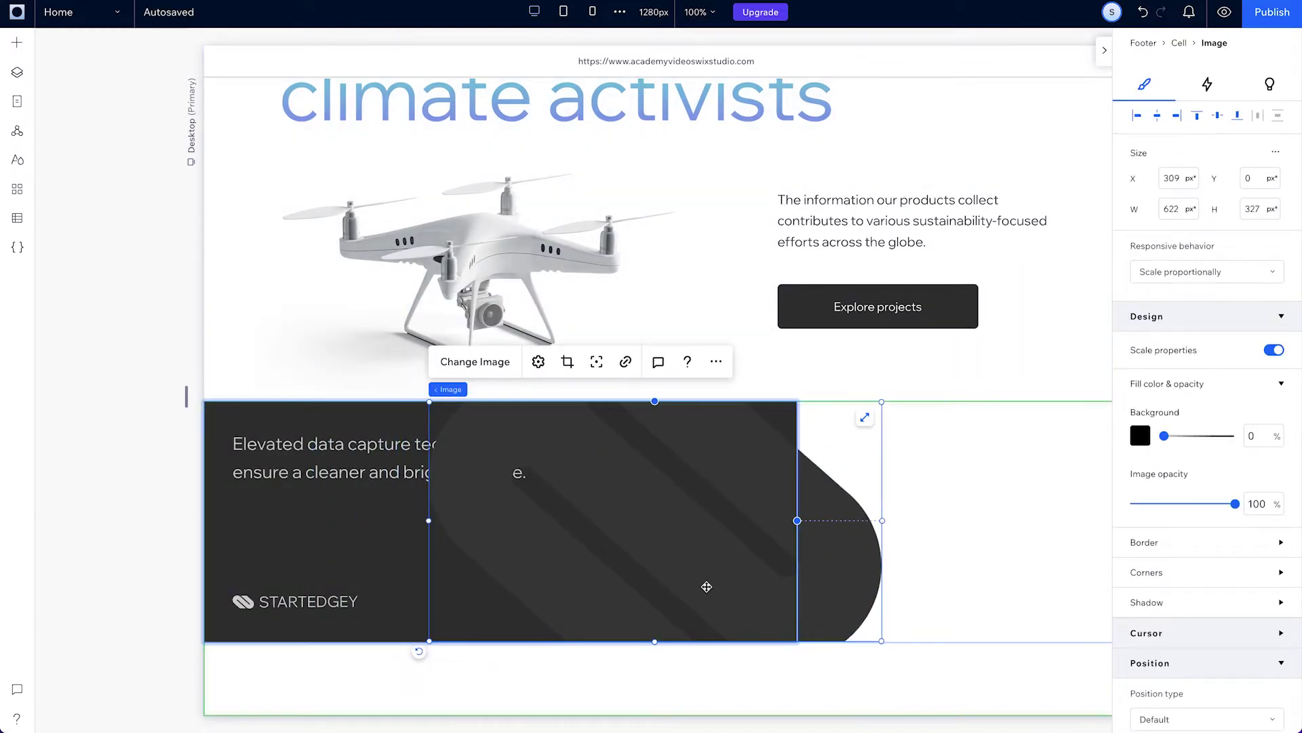
drag(707, 587, 692, 588)
drag(868, 641, 867, 644)
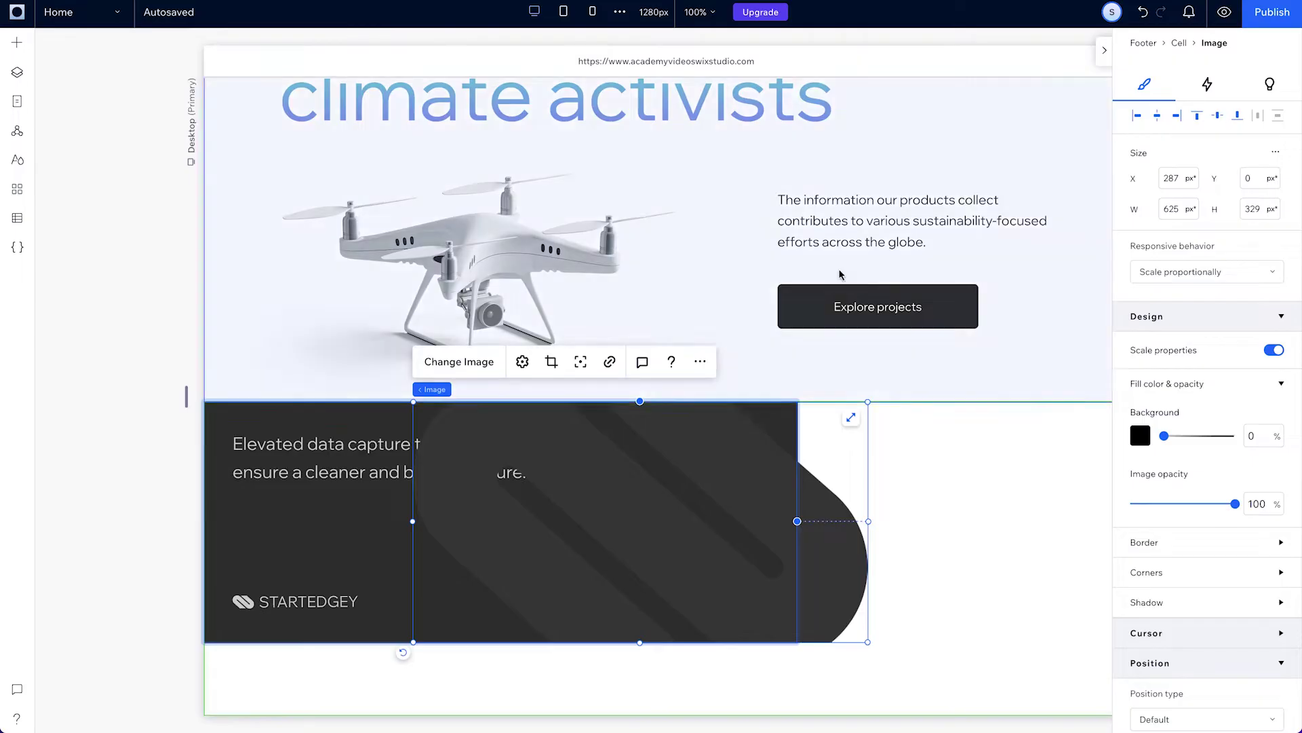
Step: Set the dark cell's overflow content to Hide
click(662, 497)
scroll(1164, 470, down, 2)
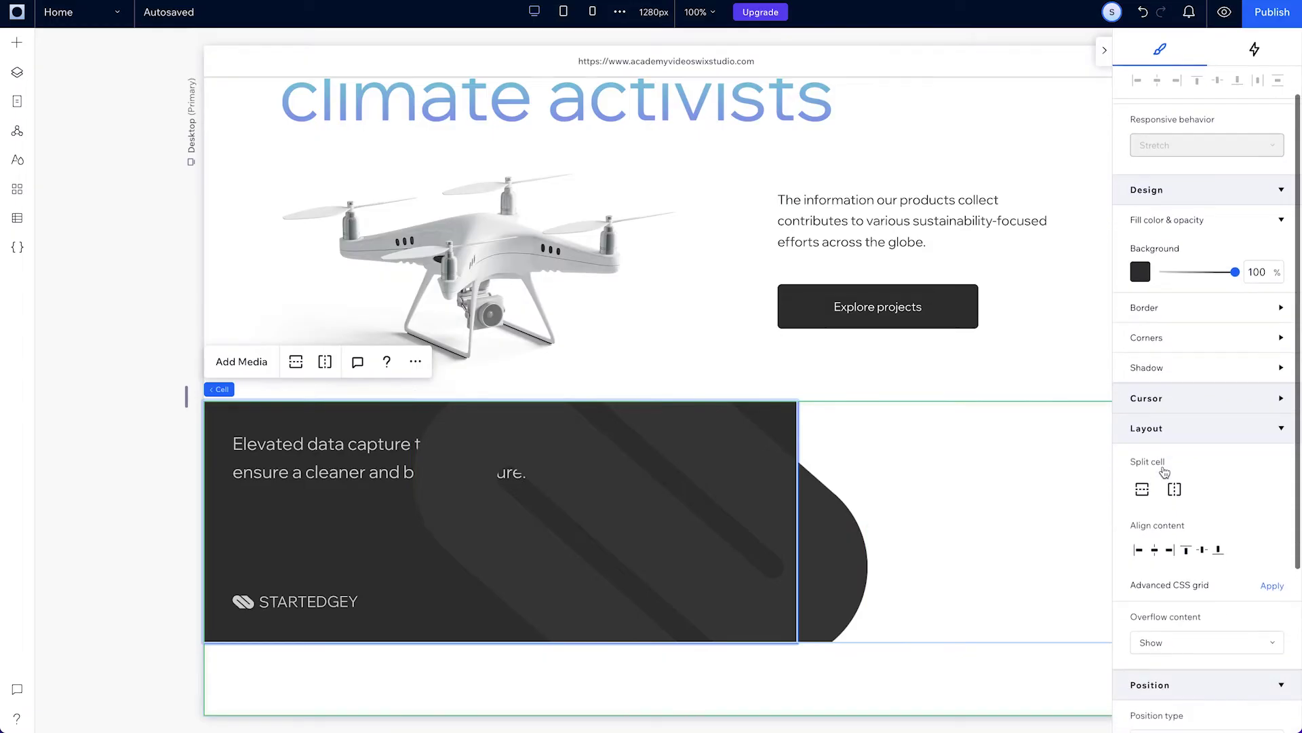
click(1173, 630)
click(1159, 657)
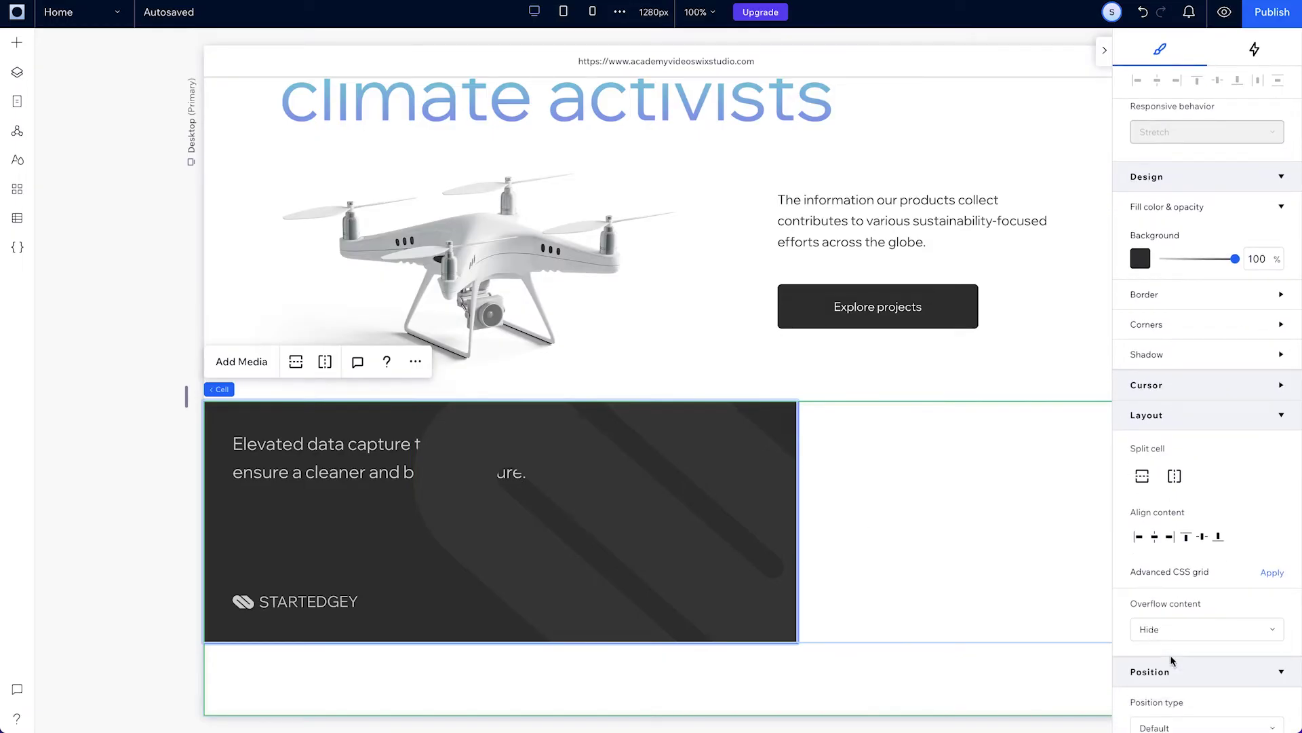
Step: Send the S logo graphic to the back, behind the tagline
click(688, 542)
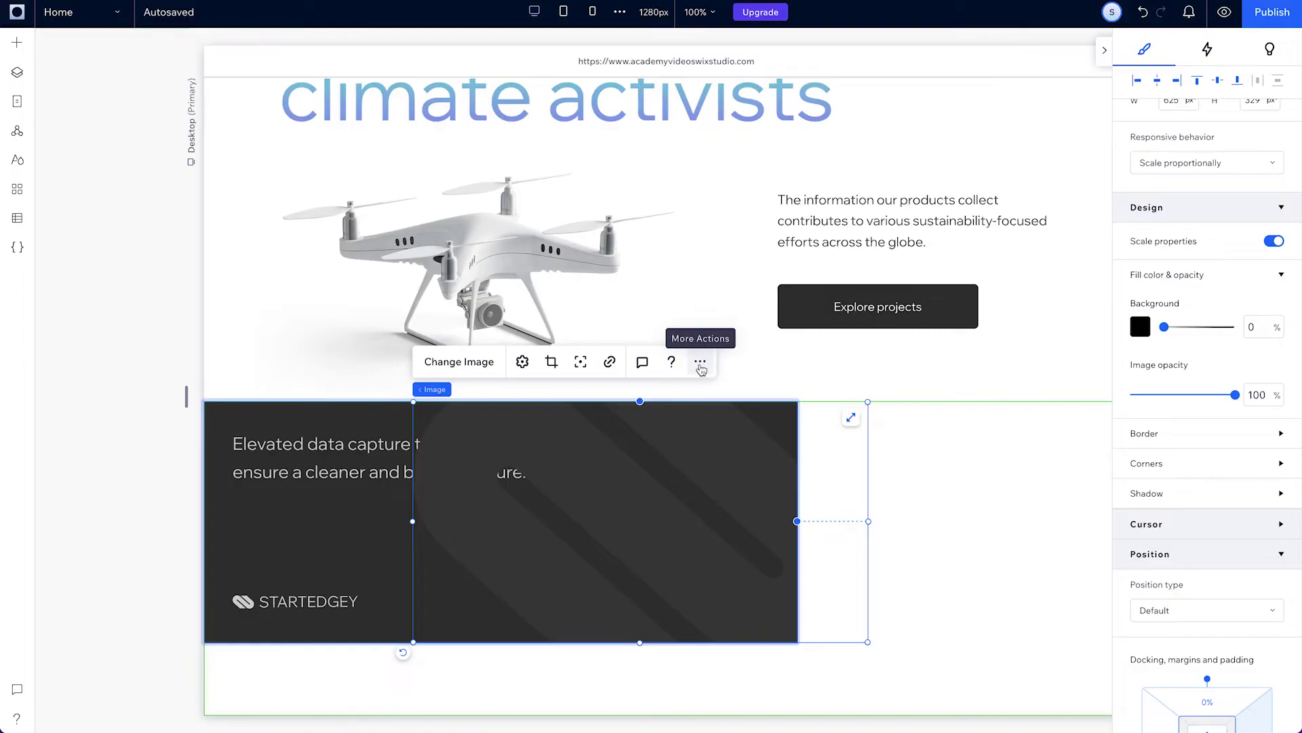
click(701, 362)
mouse_move(770, 316)
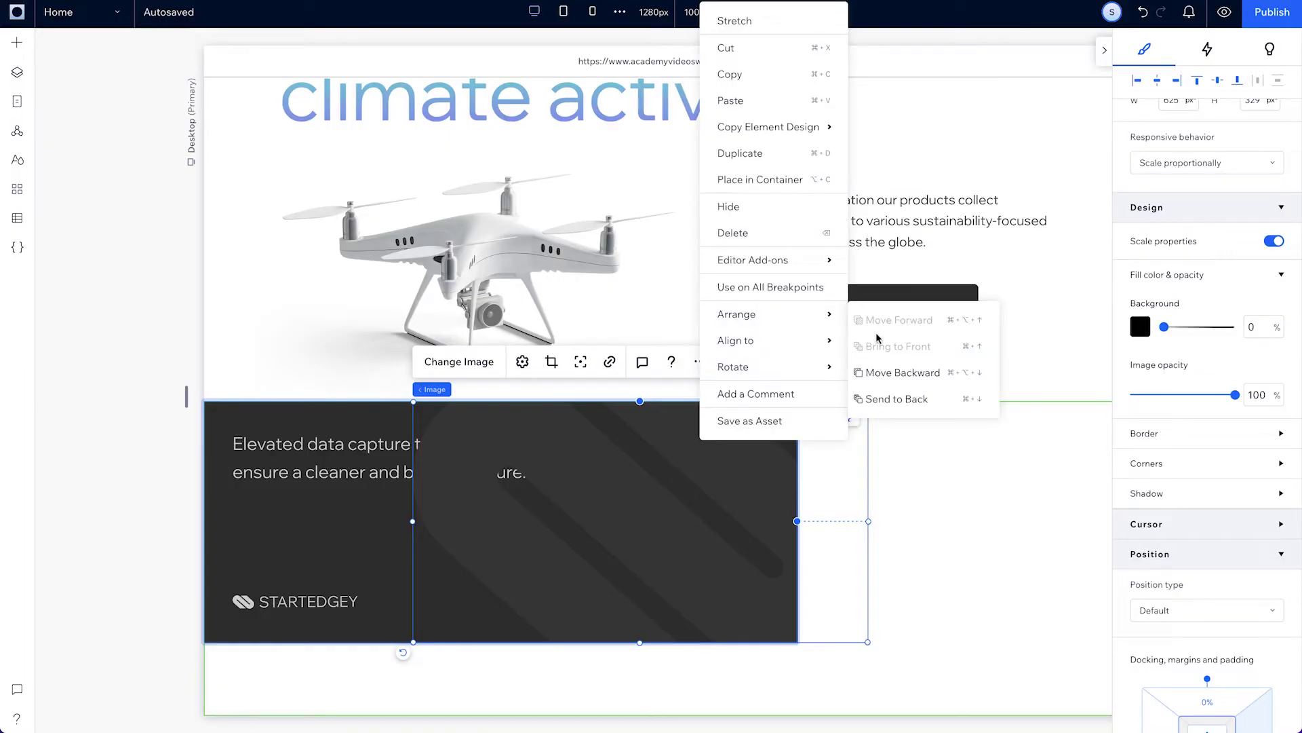
click(902, 403)
scroll(902, 405, right, 2)
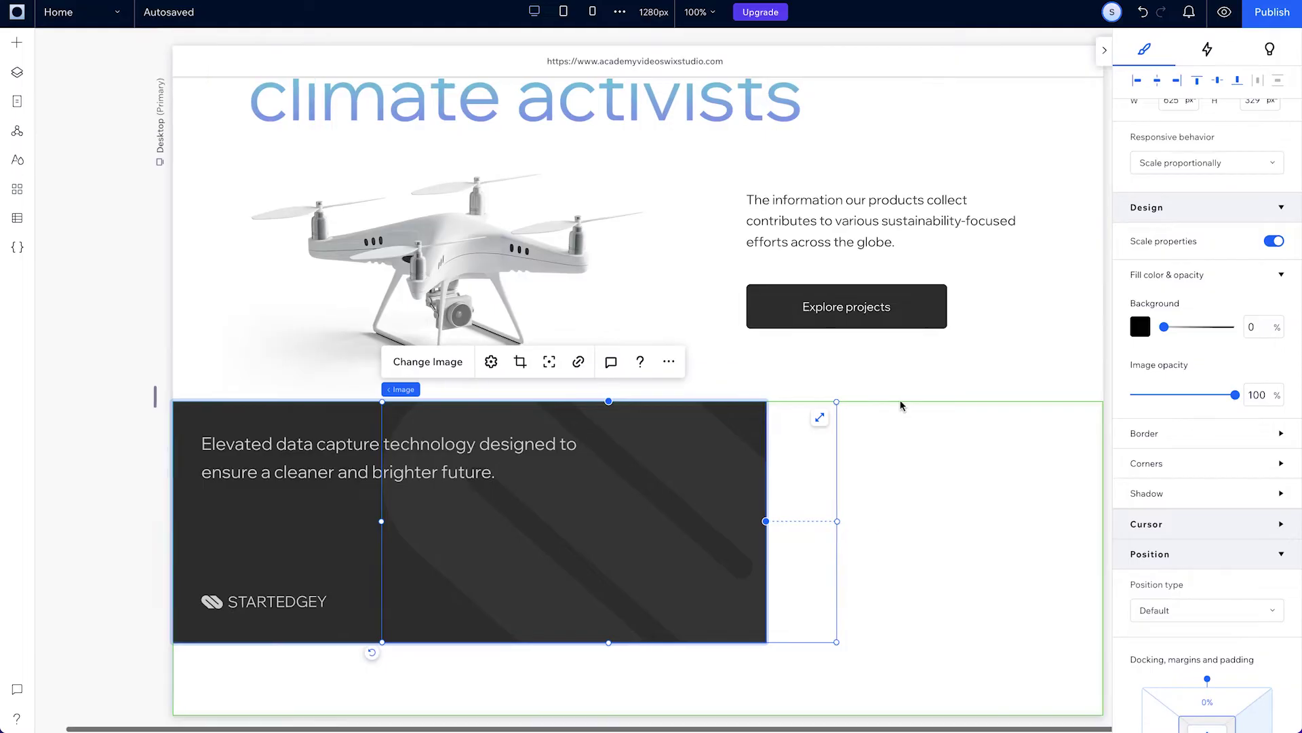
Step: Fill the right footer cell with the Gradient footer.jpg image
click(901, 465)
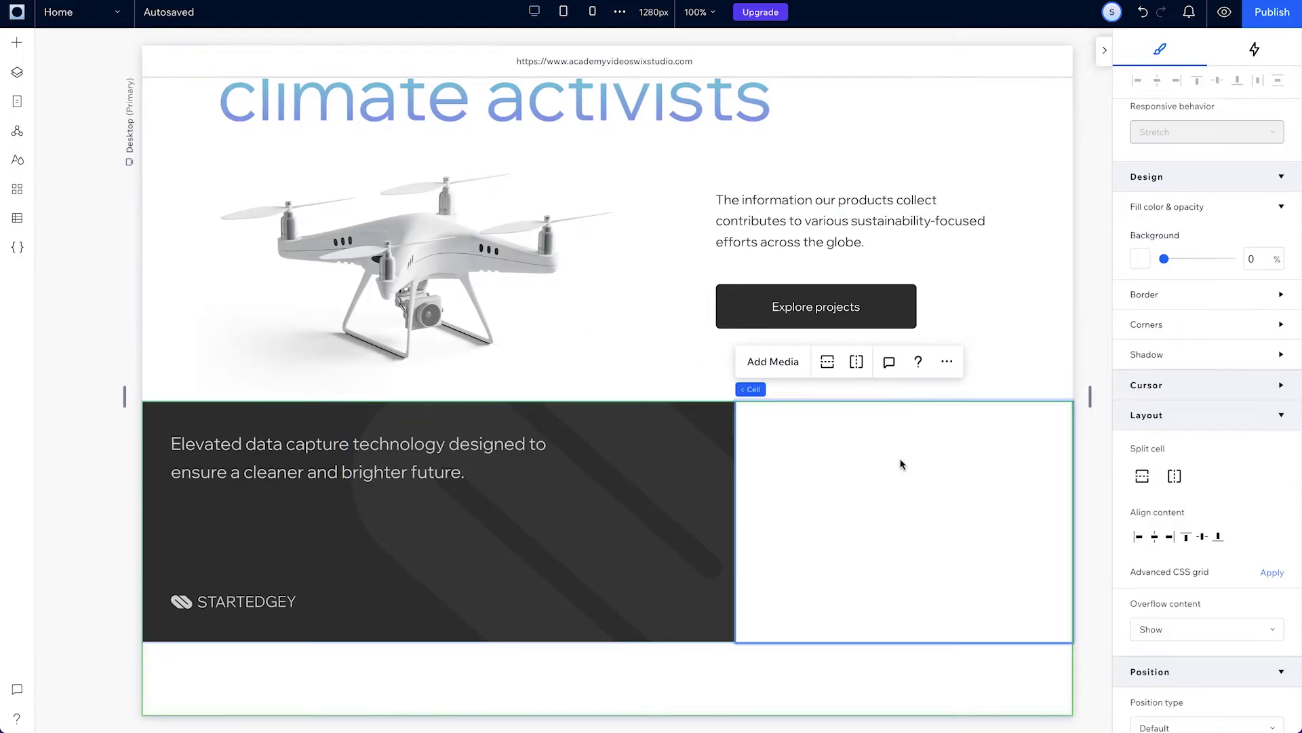
click(777, 364)
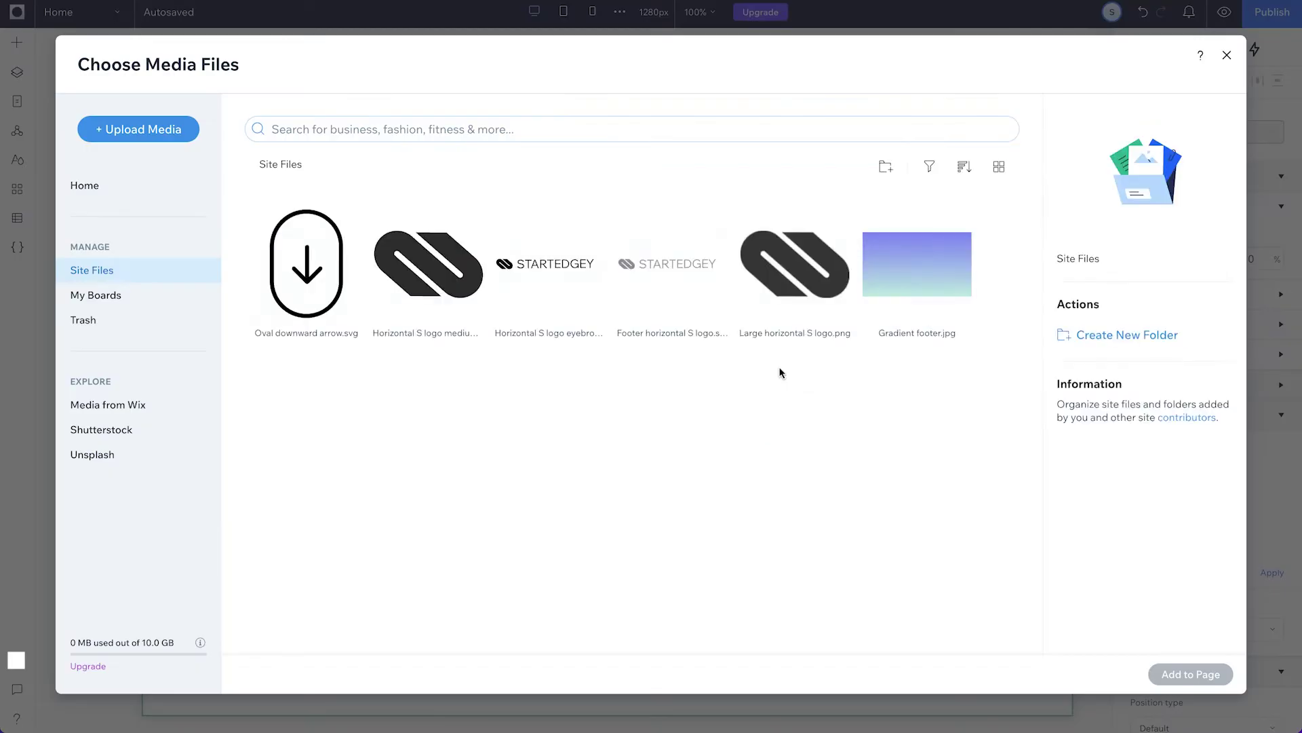
double_click(900, 284)
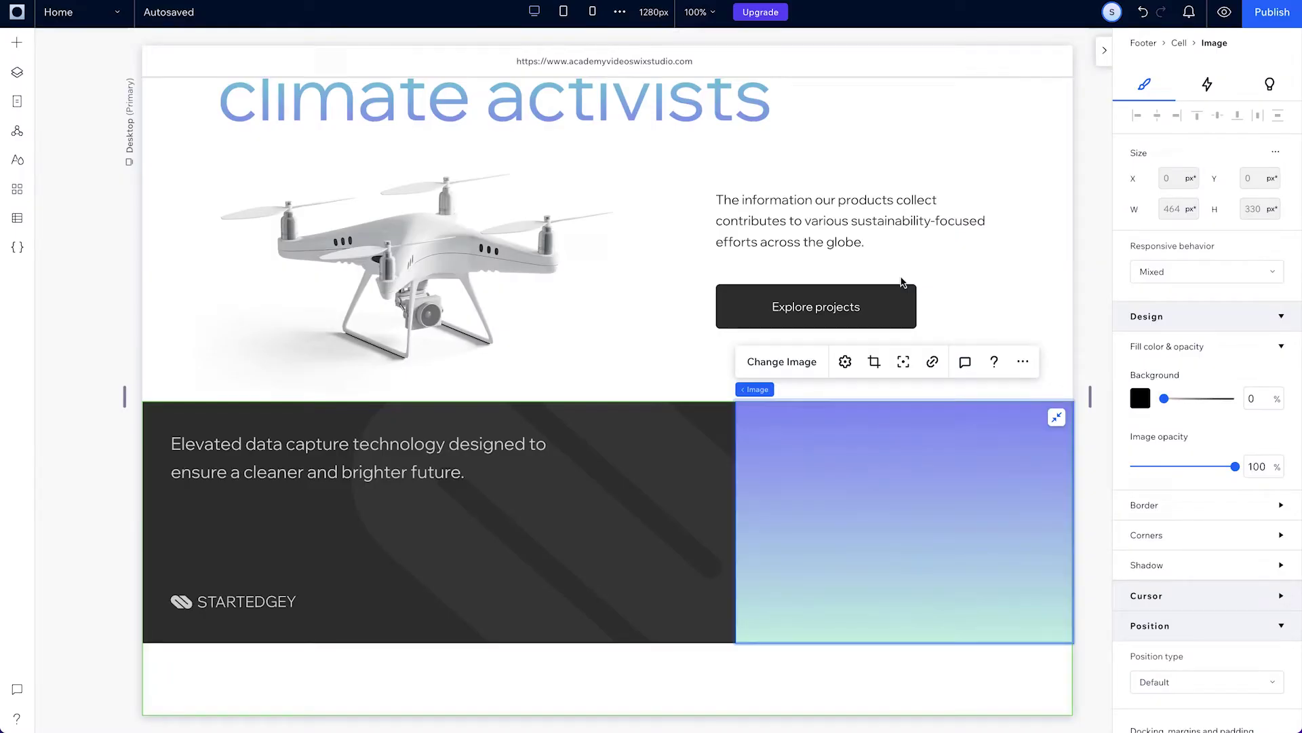
Step: Place the 'Contact us:' text near the cell's top-left at 22×42 px
click(17, 42)
scroll(400, 447, down, 10)
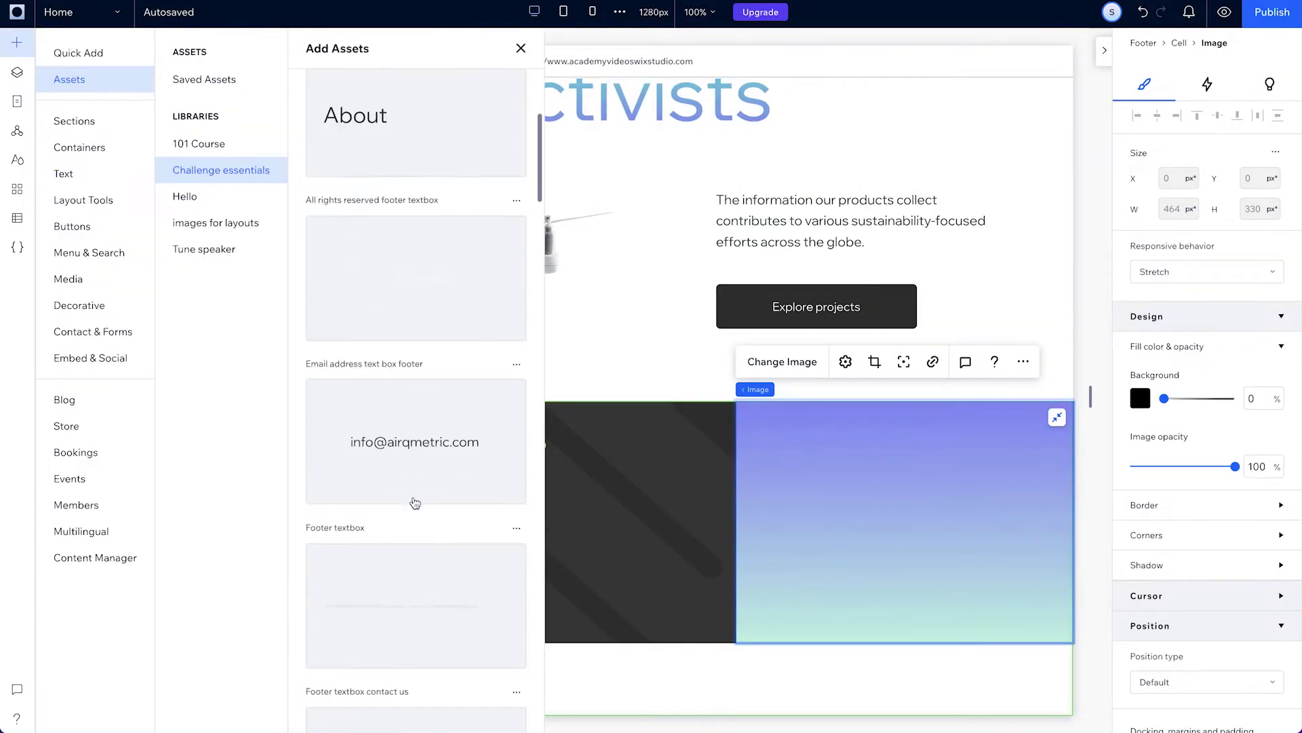
drag(401, 435, 930, 497)
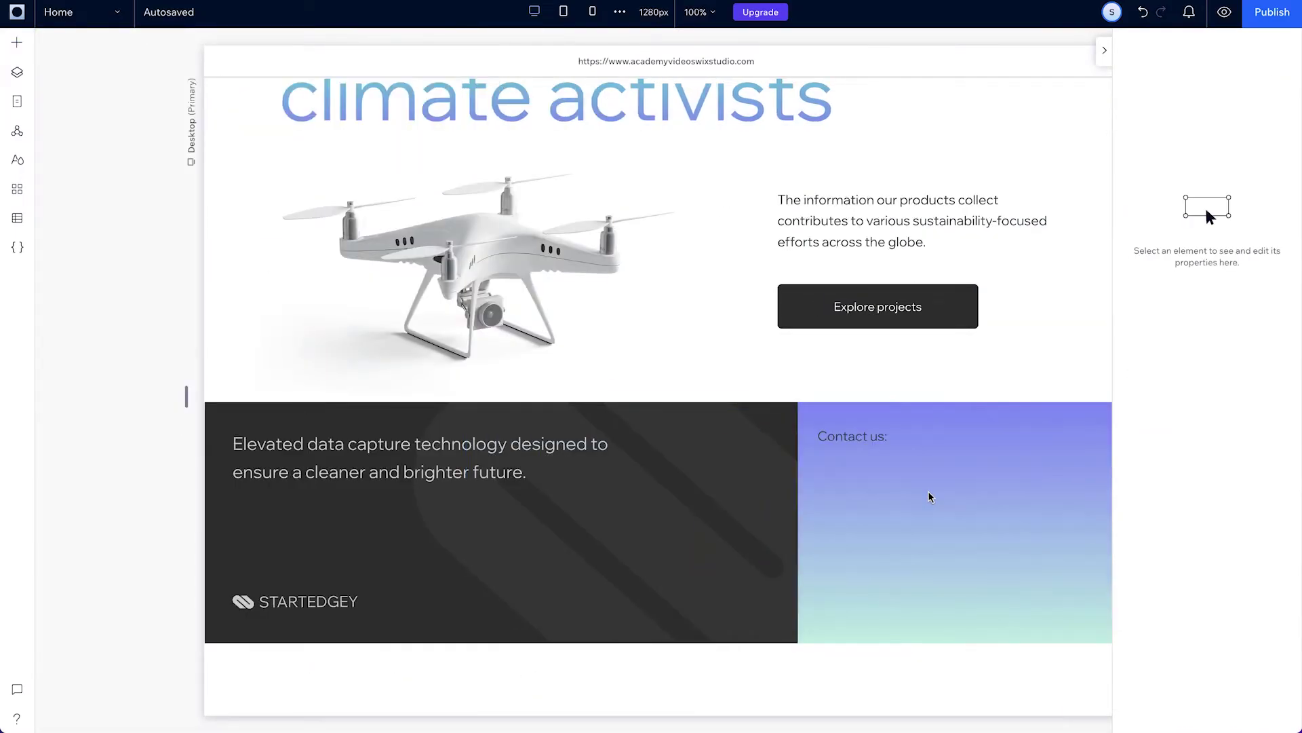
drag(868, 436, 871, 444)
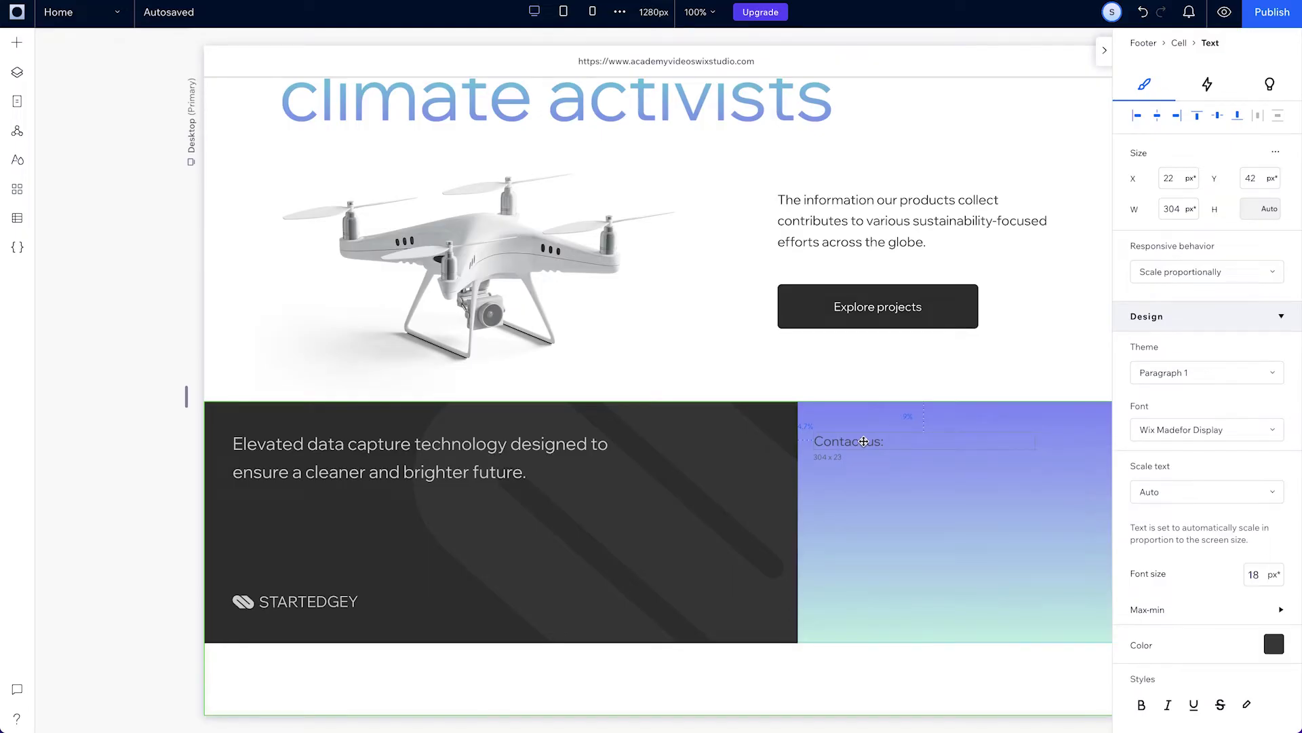
drag(863, 442, 863, 441)
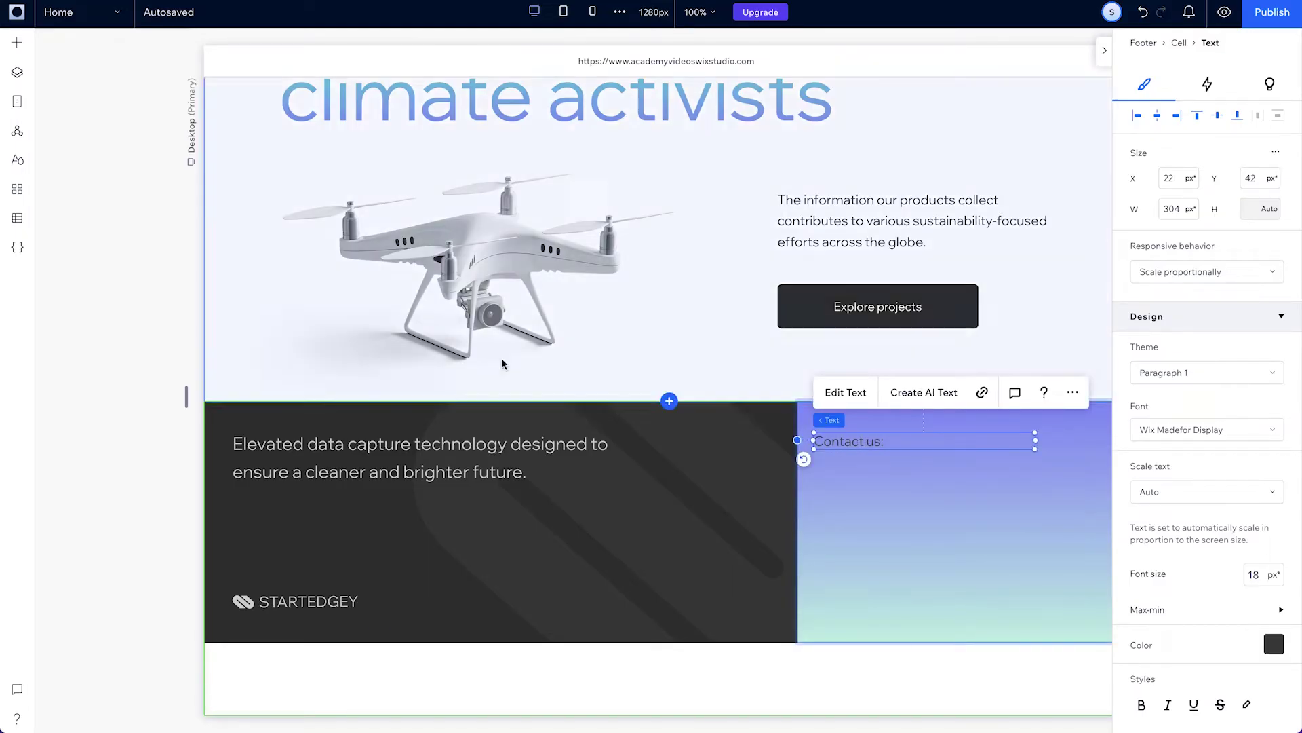
Step: Add the contact e-mail text under 'Contact us:' and make it hug its content
click(18, 45)
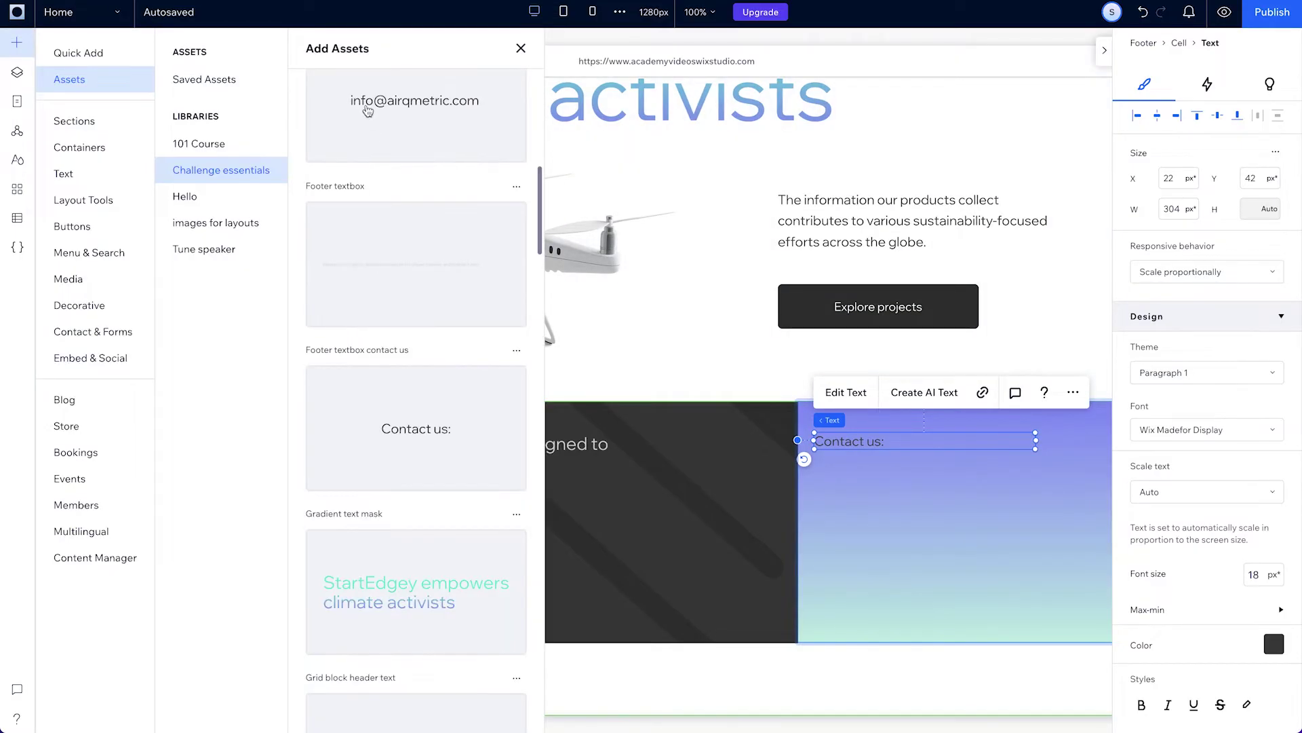
drag(367, 110, 924, 523)
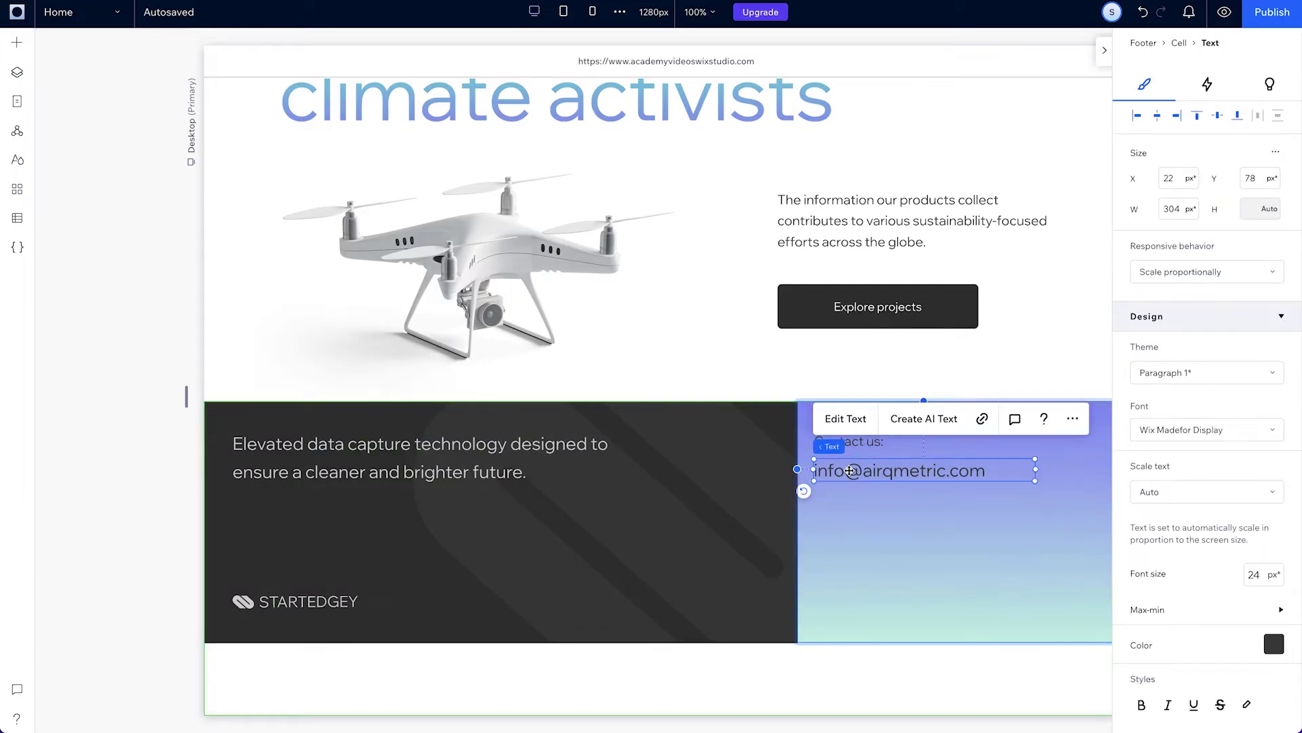
click(1194, 272)
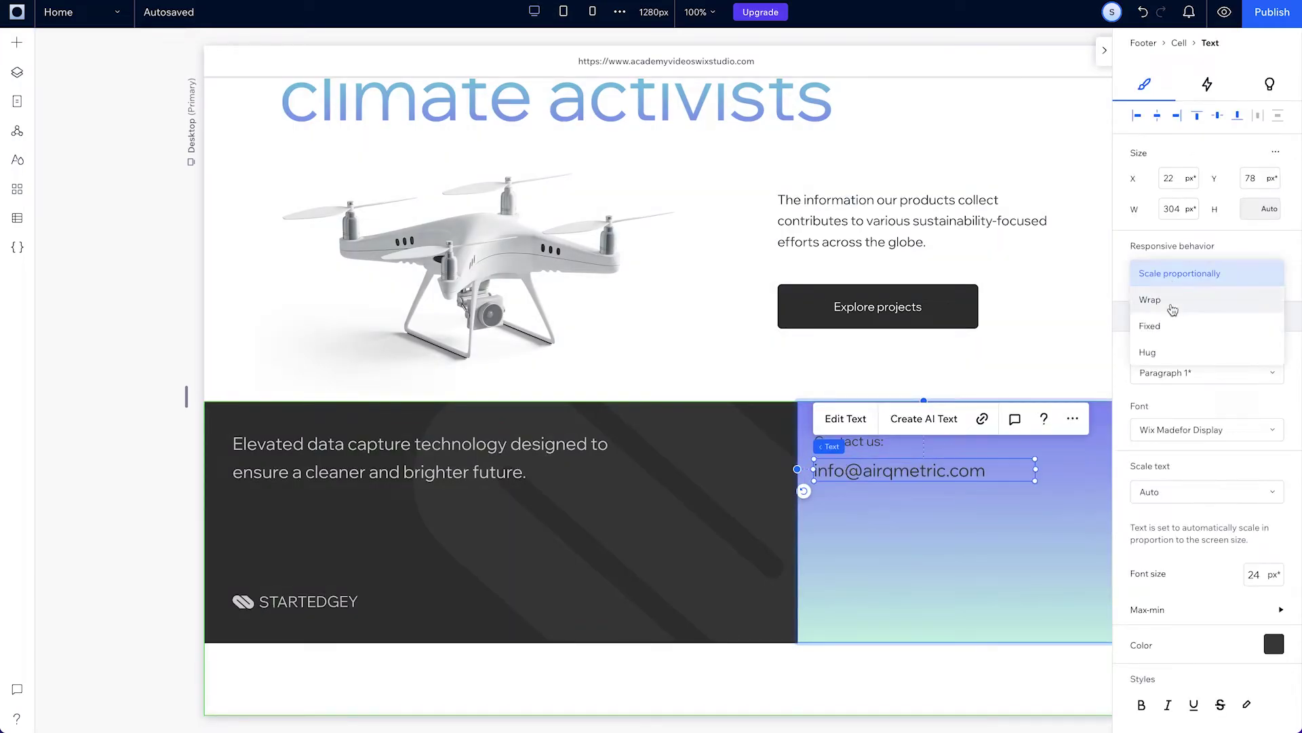
click(1169, 360)
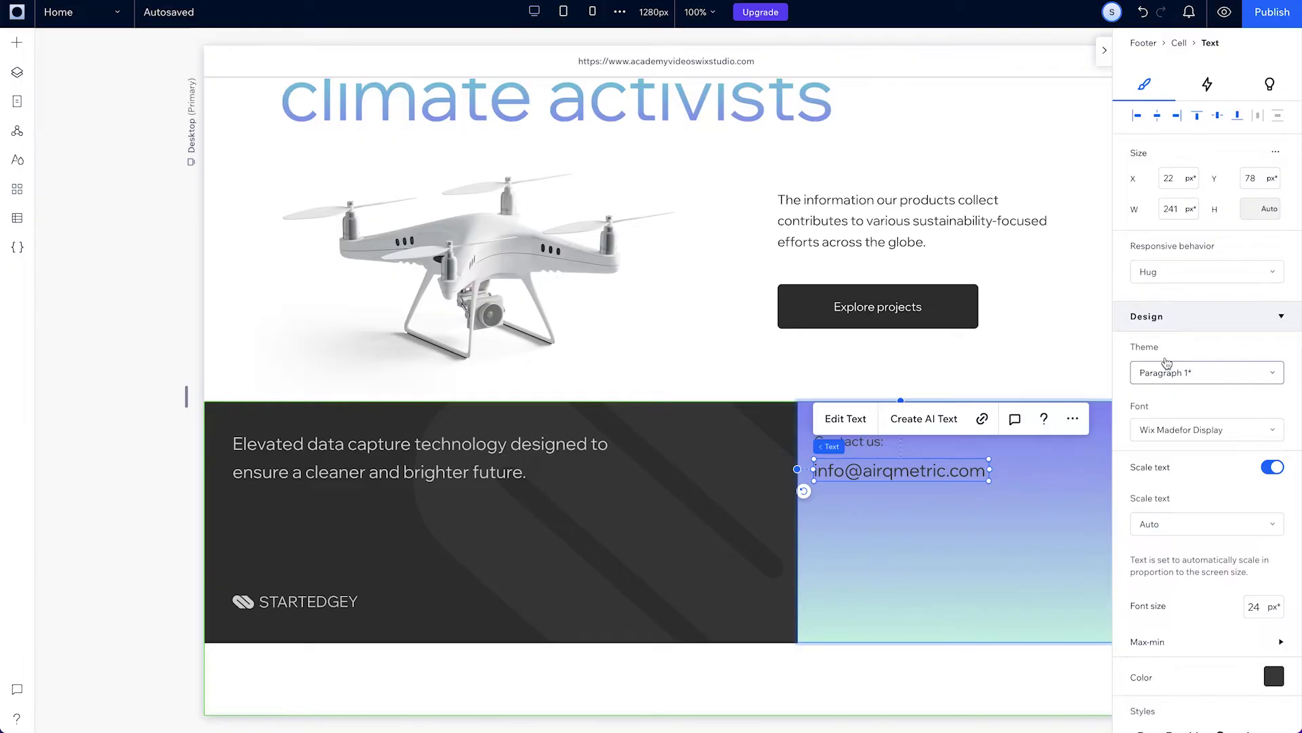
click(1177, 648)
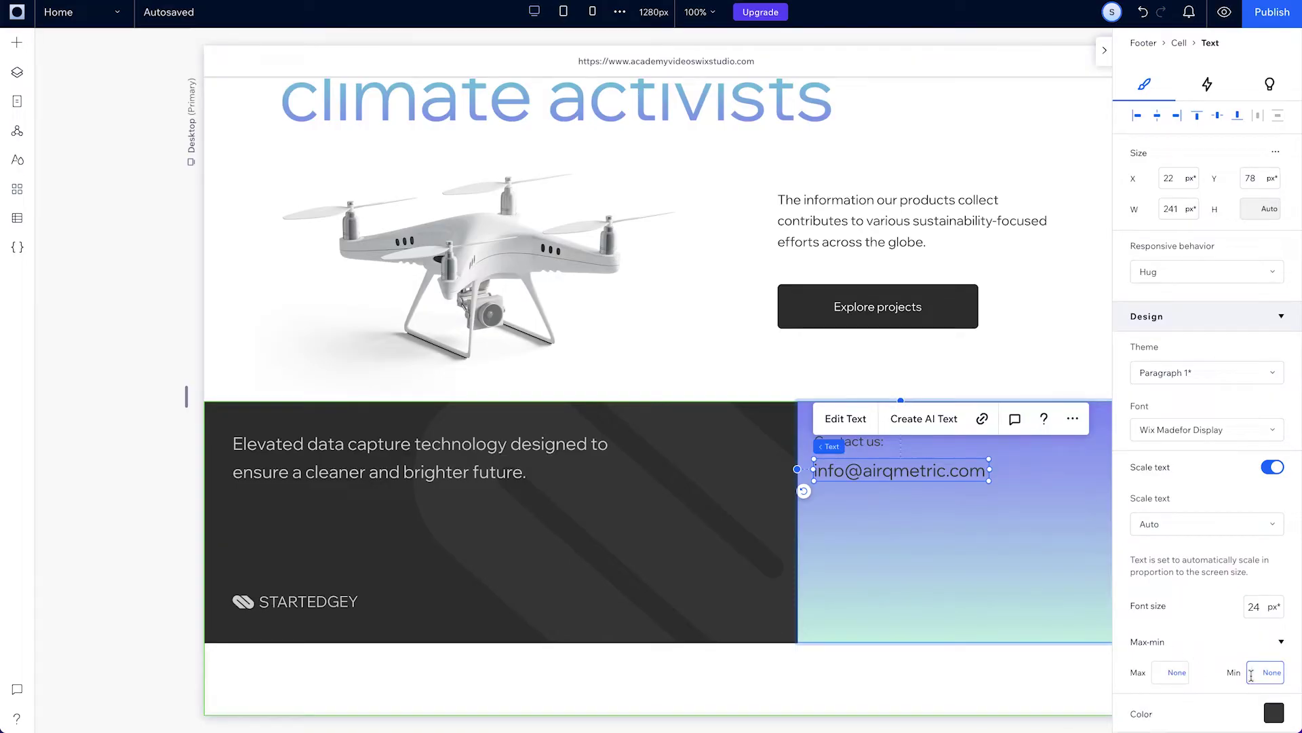
Step: Make 'Contact us:' hug its content with a 16 px minimum, then stack both texts vertically
click(848, 441)
click(1194, 272)
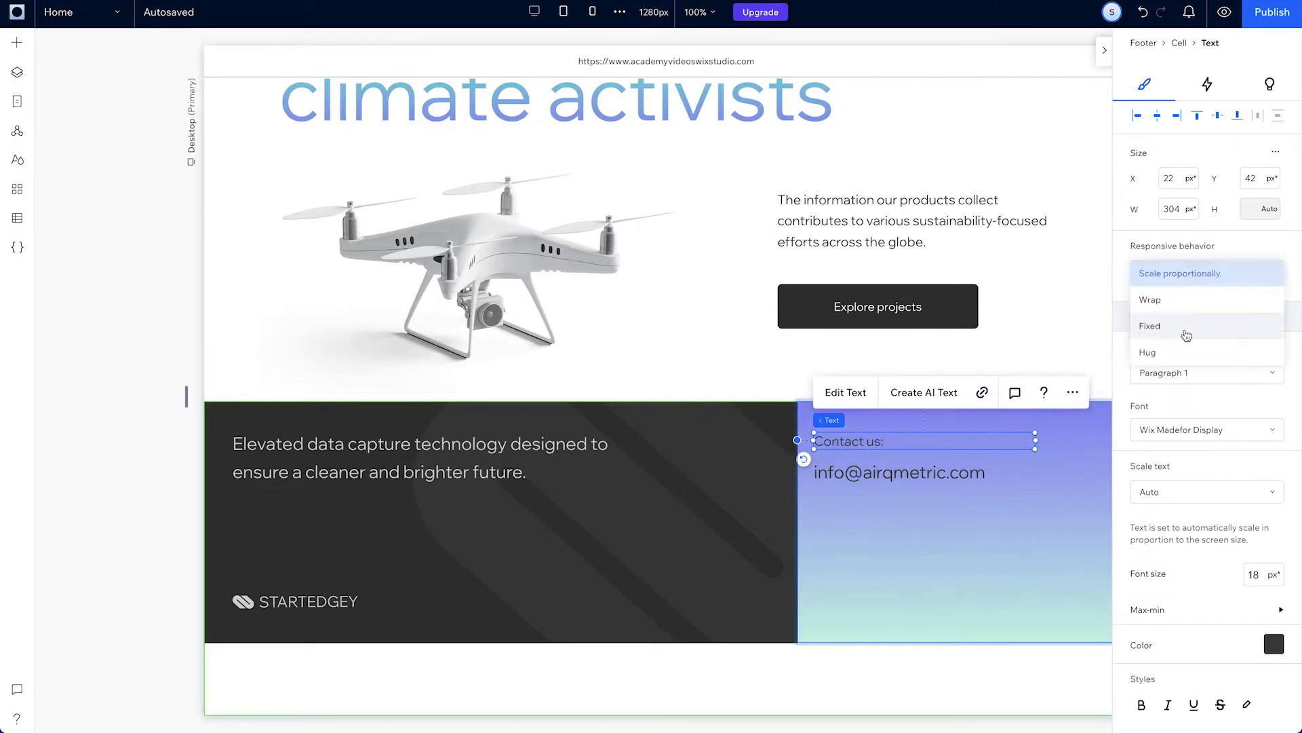
click(1168, 356)
click(1255, 642)
click(1265, 672)
text(16)
key(Return)
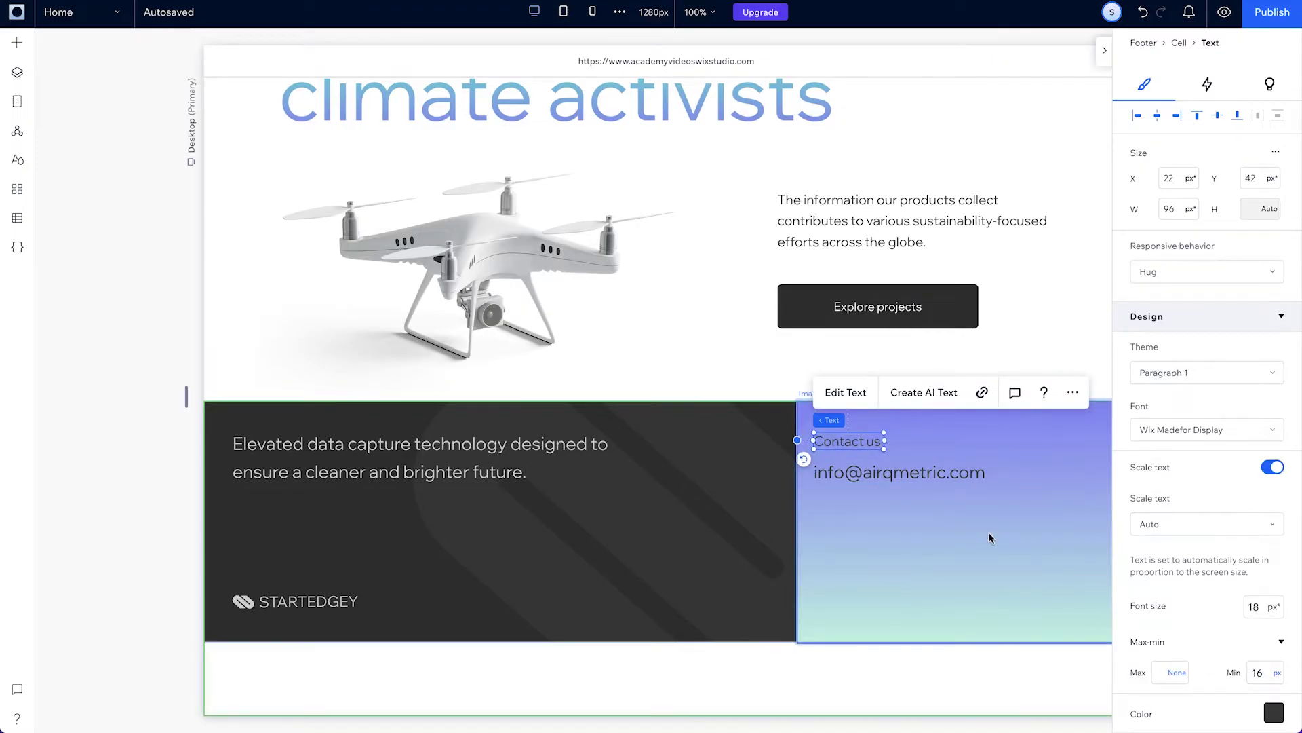
shift+click(897, 472)
click(838, 392)
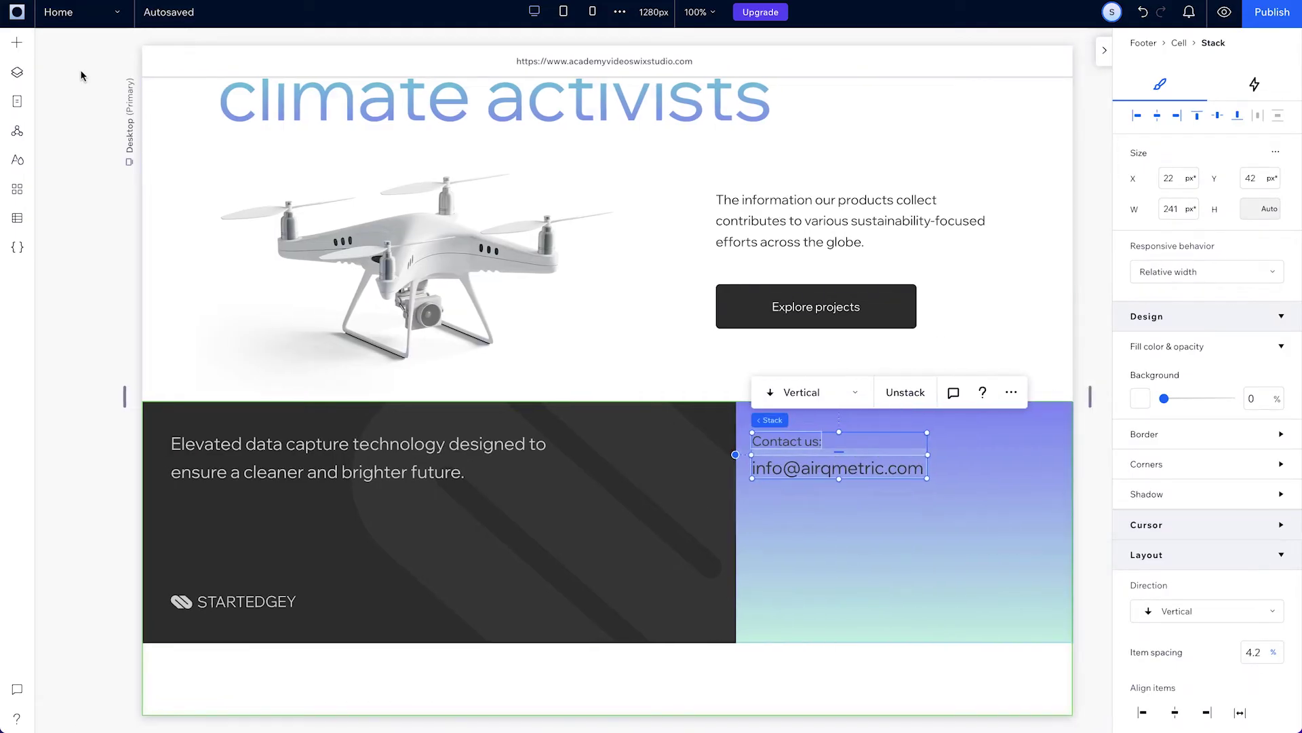
Step: Add a social bar to the contact cell showing only Instagram, Facebook, Twitter and LinkedIn
click(20, 43)
click(101, 355)
drag(353, 479, 931, 615)
click(865, 550)
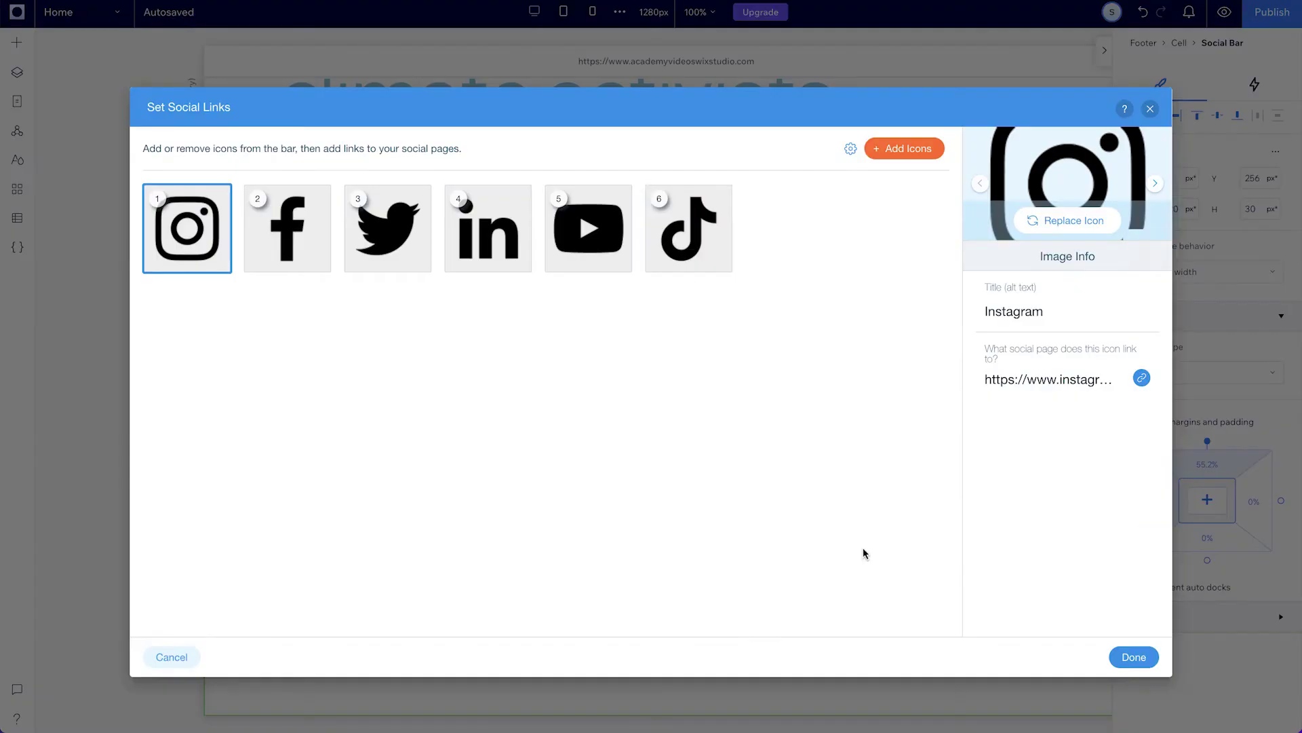
click(720, 260)
click(619, 260)
click(1134, 657)
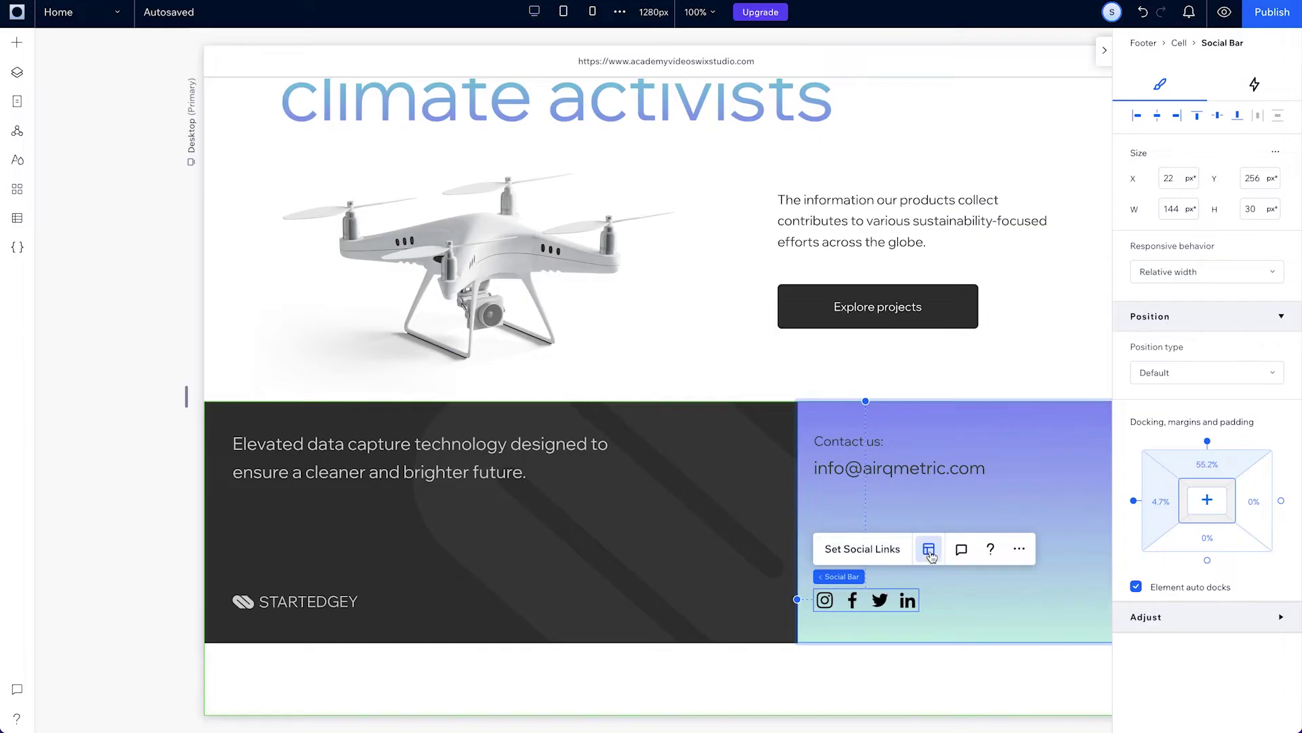
Step: Shrink the social icons to a 134×23 px bar docked 7.9% from the bottom
click(929, 549)
double_click(1100, 466)
click(1127, 399)
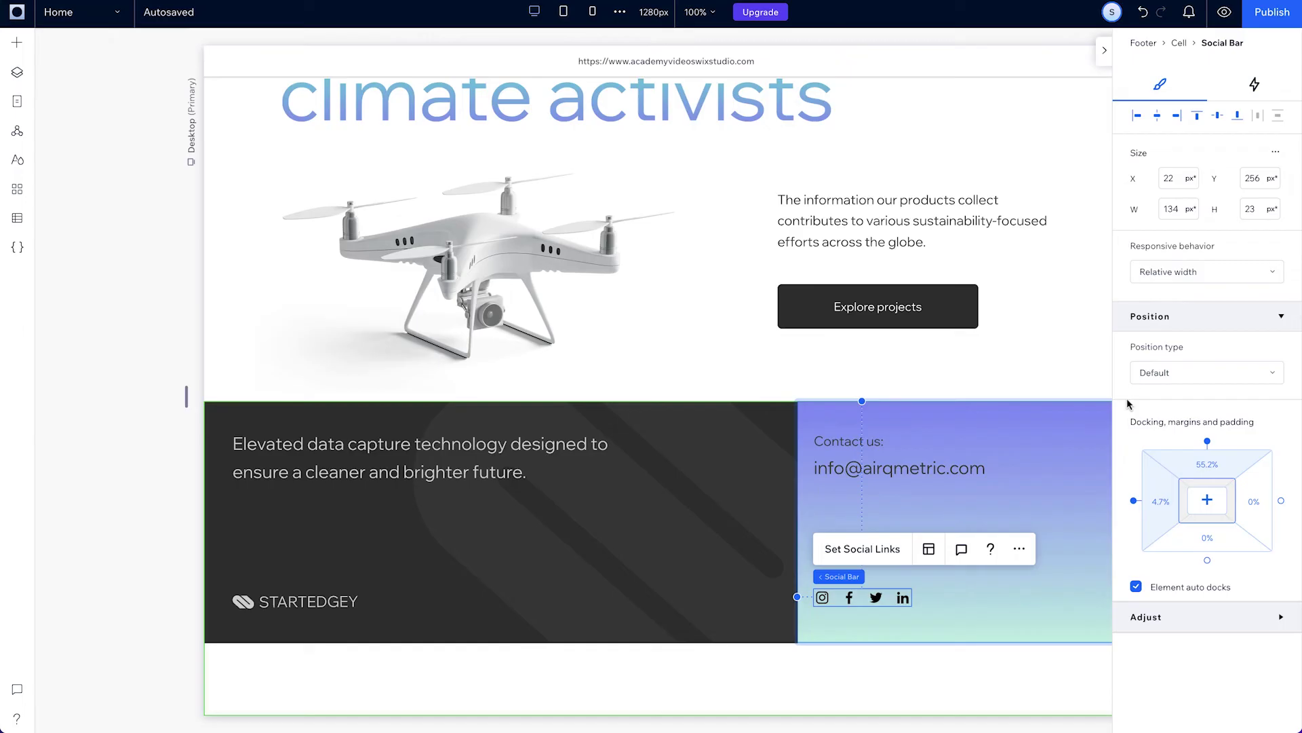
click(1208, 561)
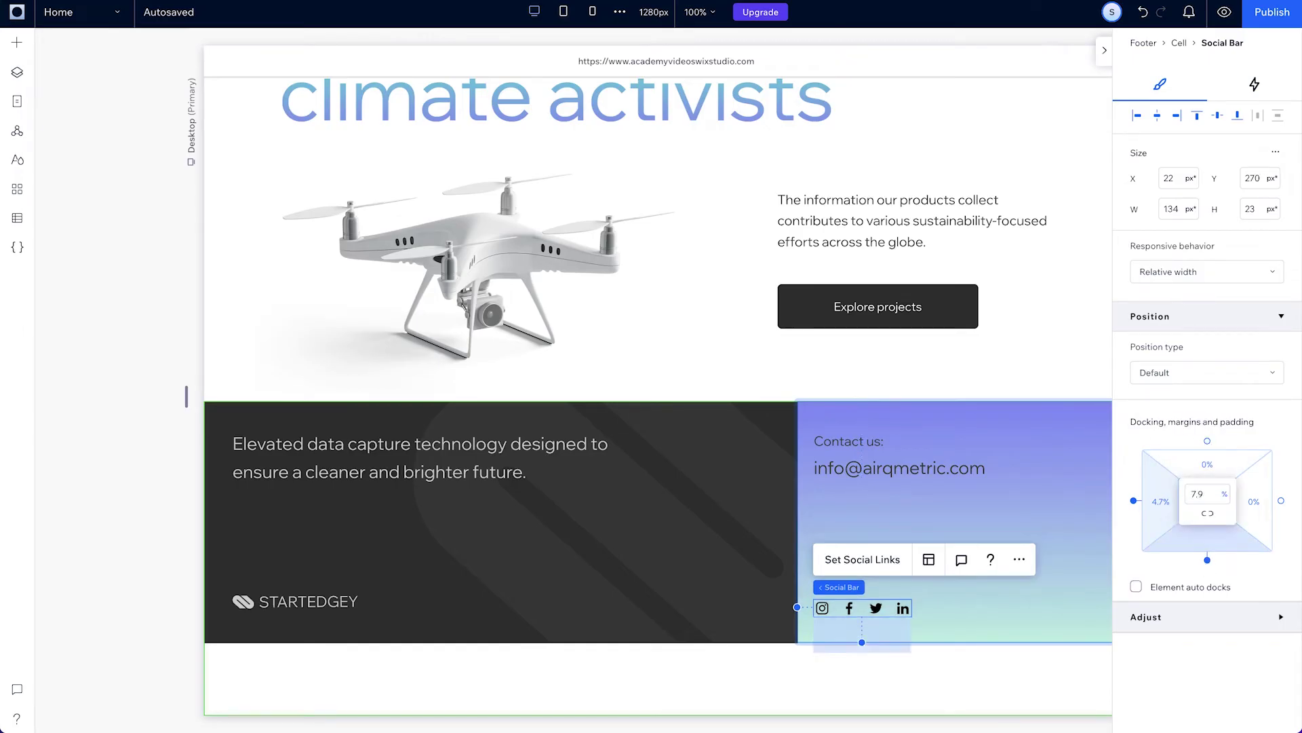
Step: Place a 22×22 px arrow shape in the contact cell's bottom-right, docked to the bottom
click(17, 42)
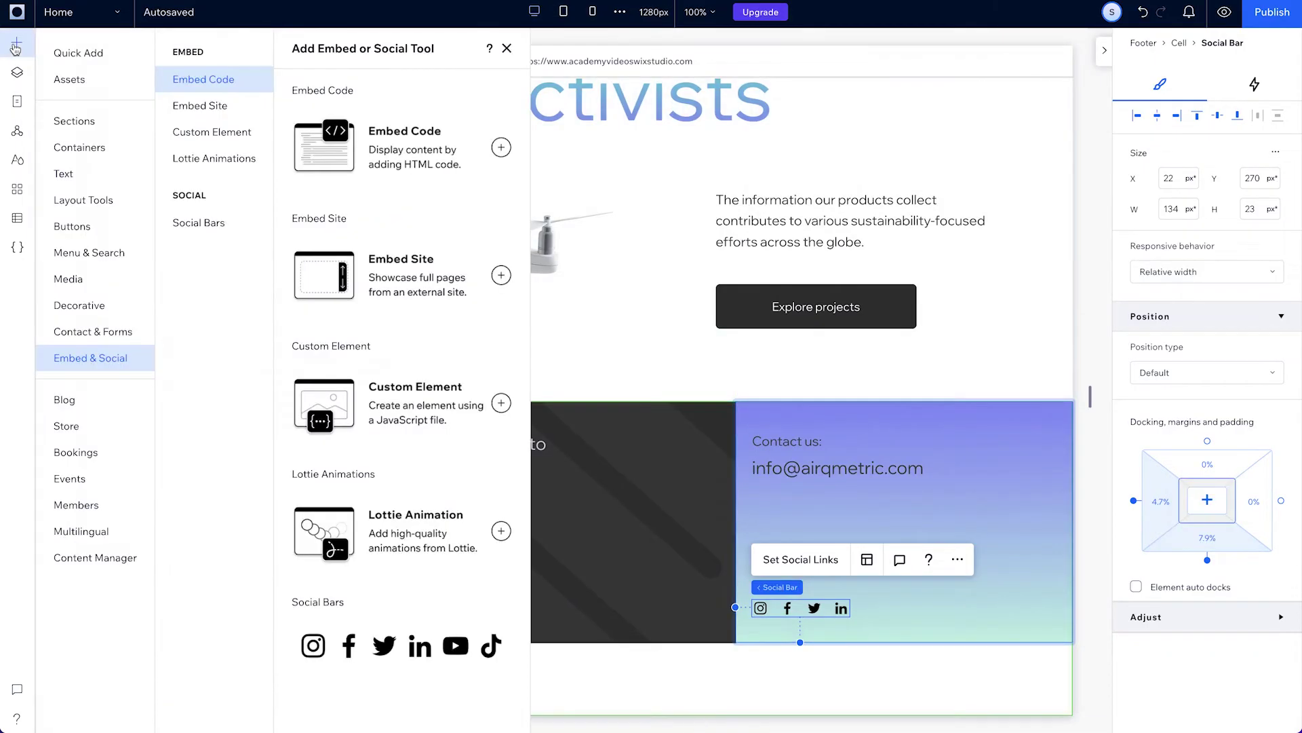
click(69, 80)
click(186, 170)
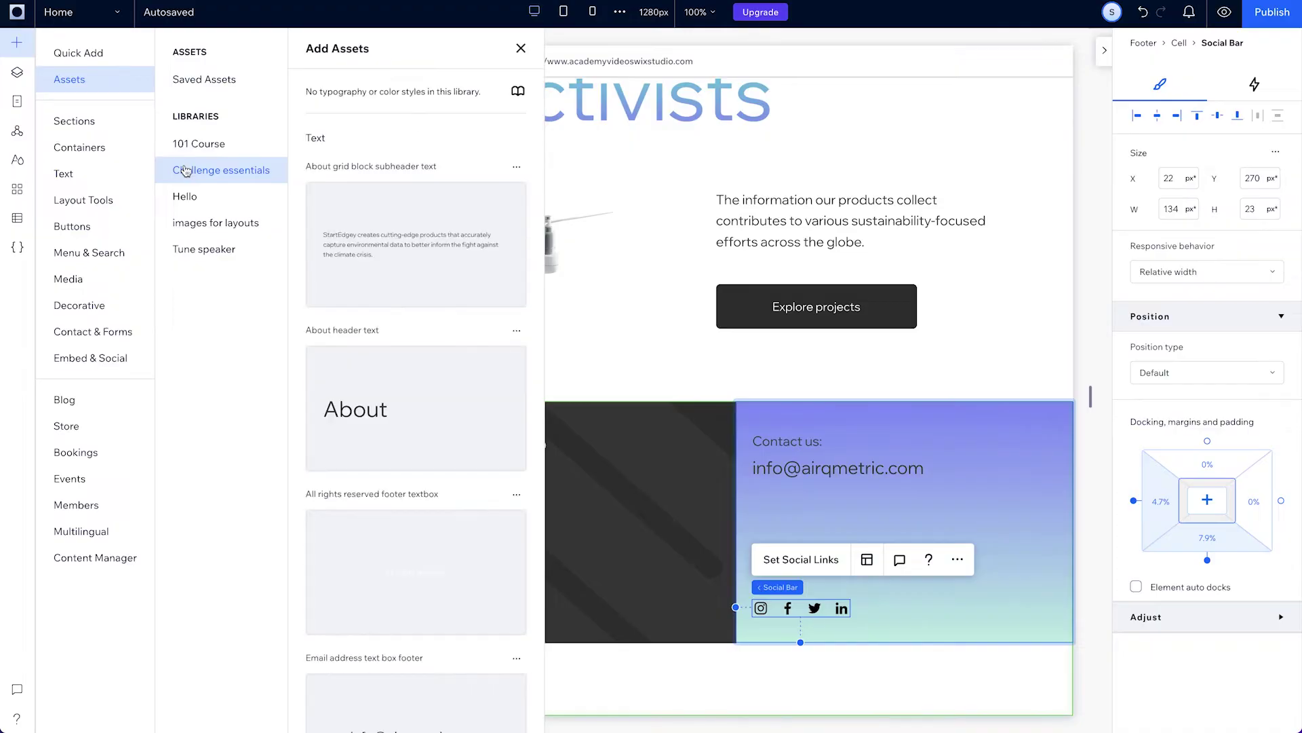
scroll(416, 344, down, 10)
drag(418, 555, 1049, 603)
scroll(1200, 597, down, 2)
click(1201, 646)
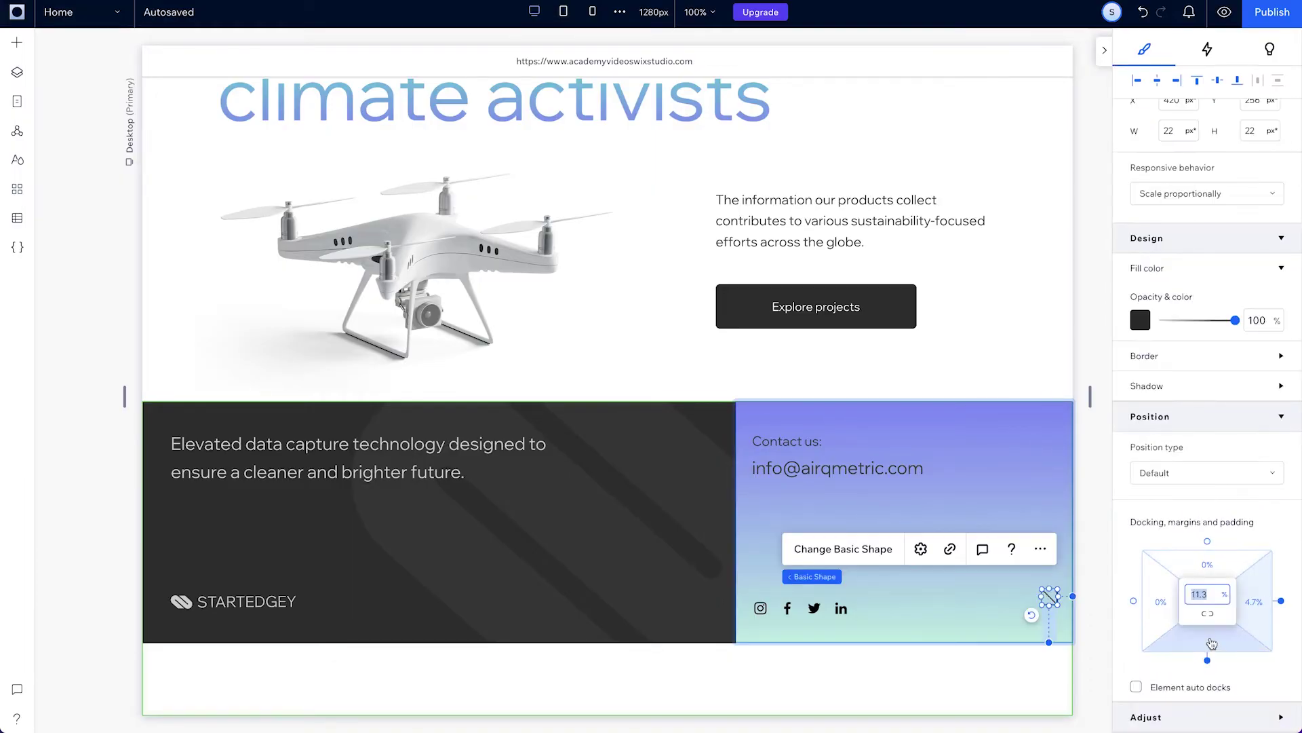
click(965, 671)
Step: Give the bottom footer cell a #343333 background
scroll(1191, 513, up, 5)
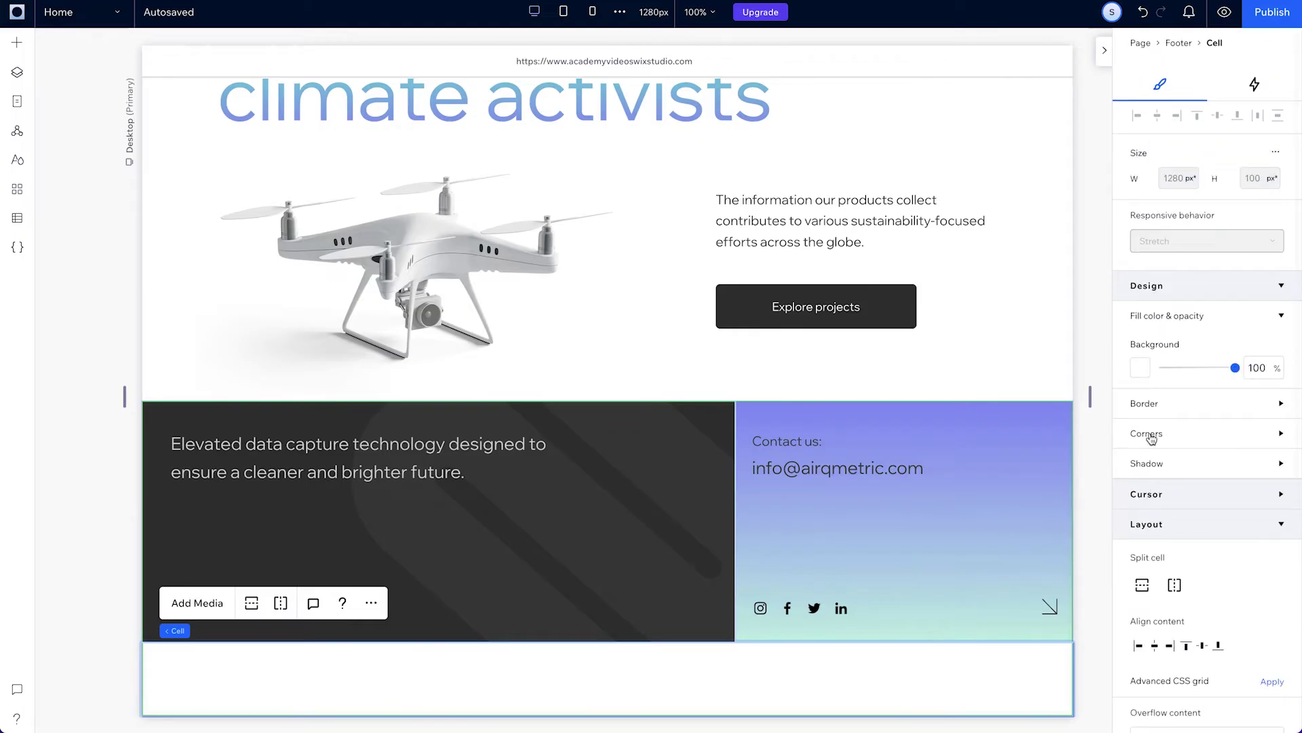
click(1140, 366)
click(1274, 566)
text(343333)
click(1259, 642)
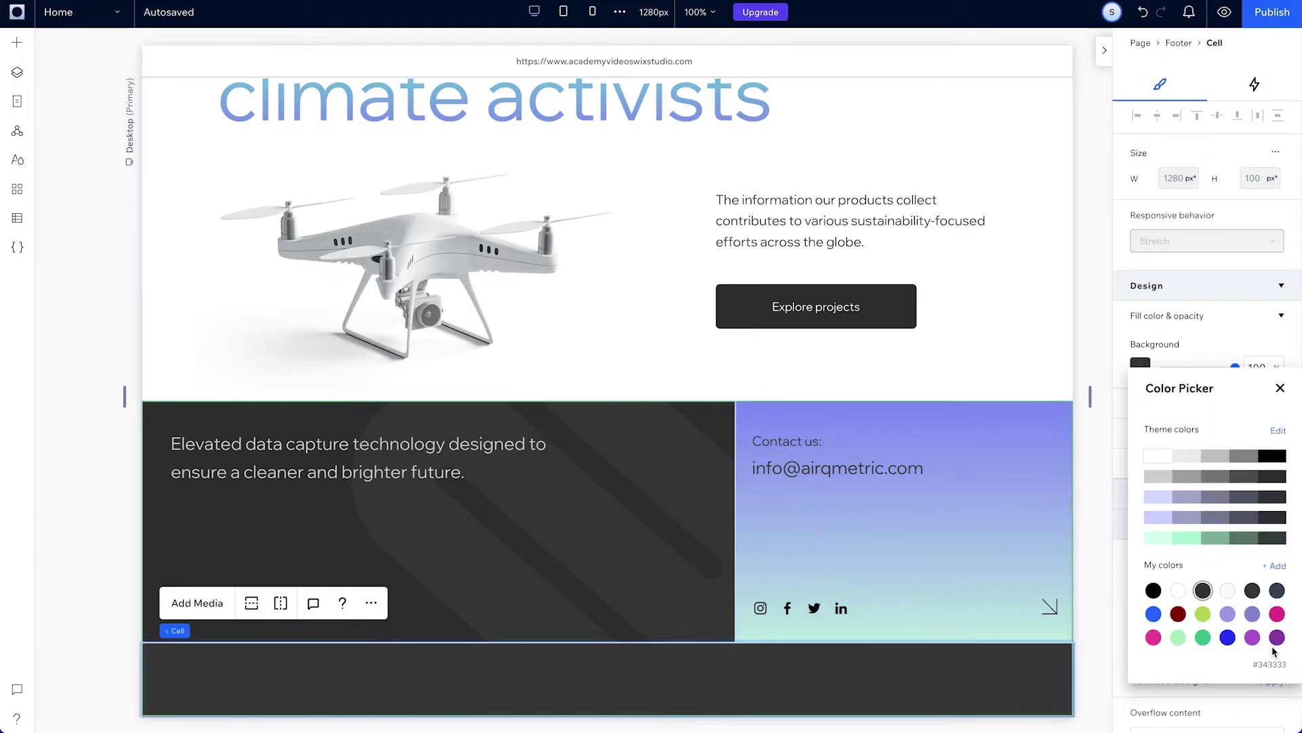
click(1280, 388)
Step: Add a centred 'All rights reserved' text to the bottom cell and preview the site
click(17, 42)
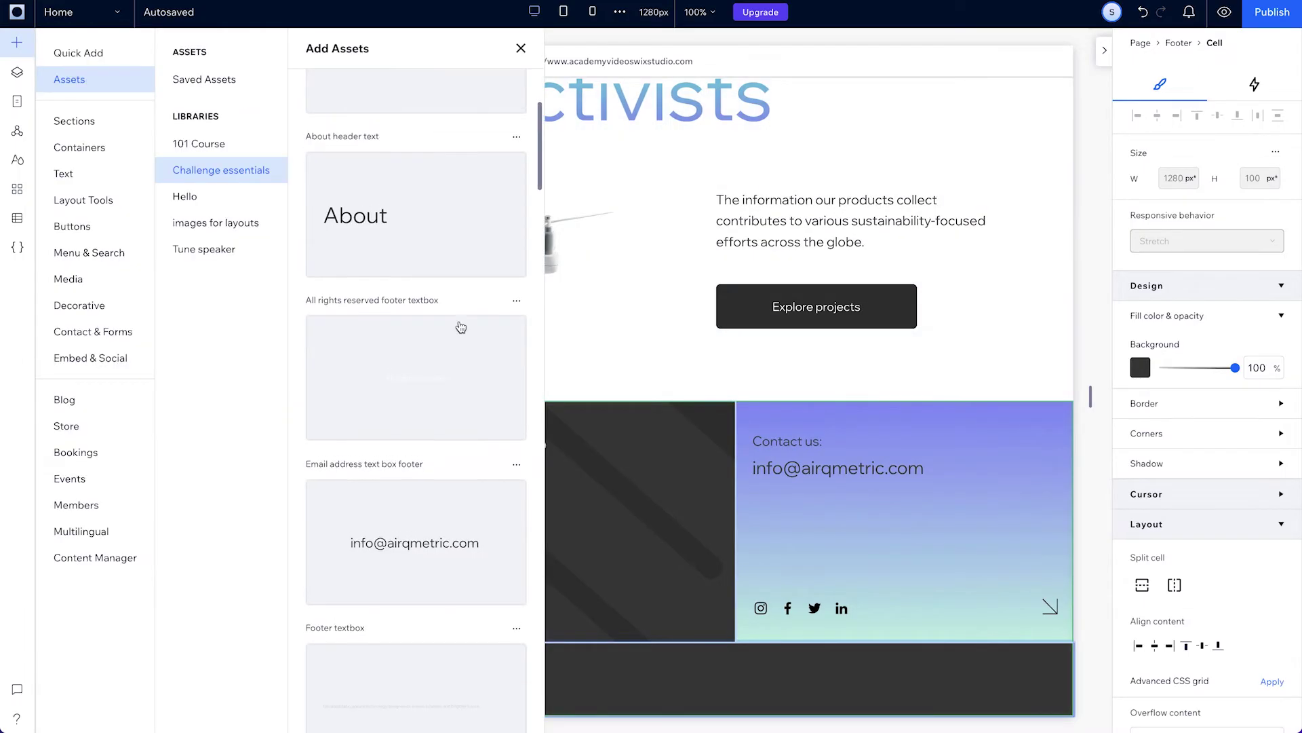
drag(405, 402, 671, 675)
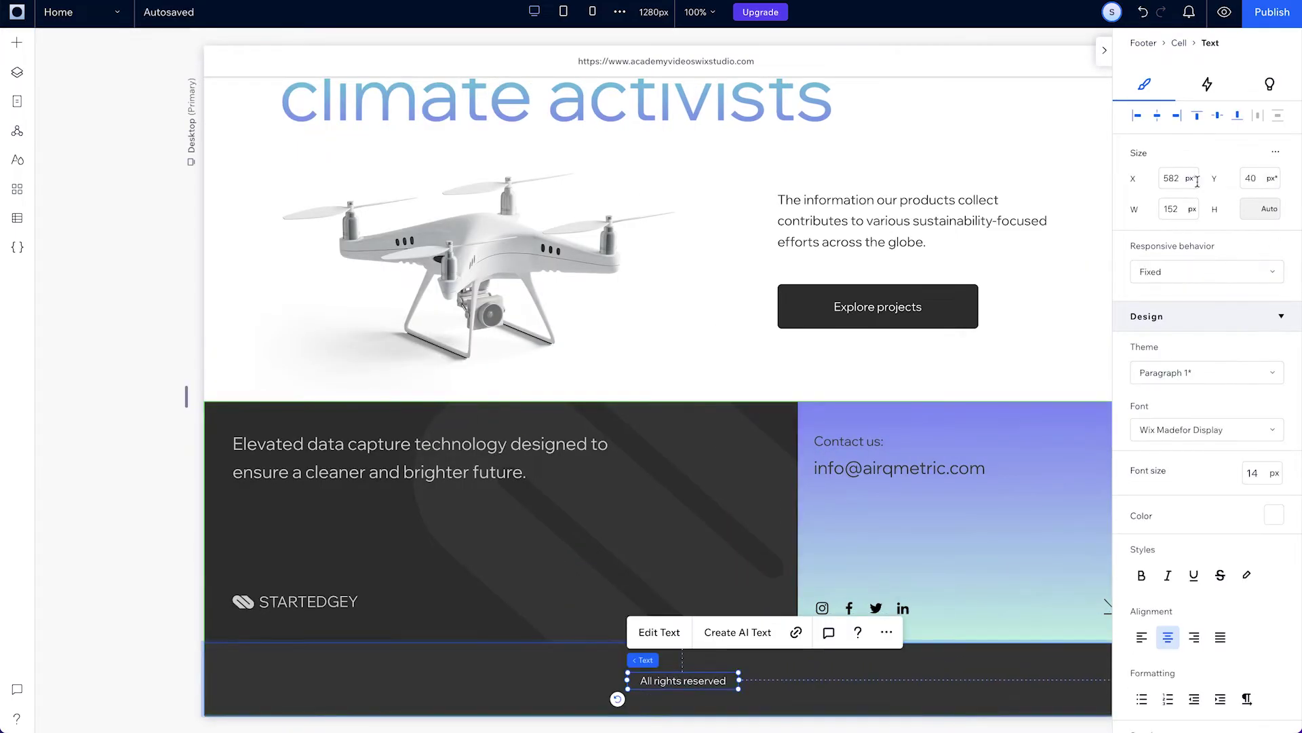
click(1158, 117)
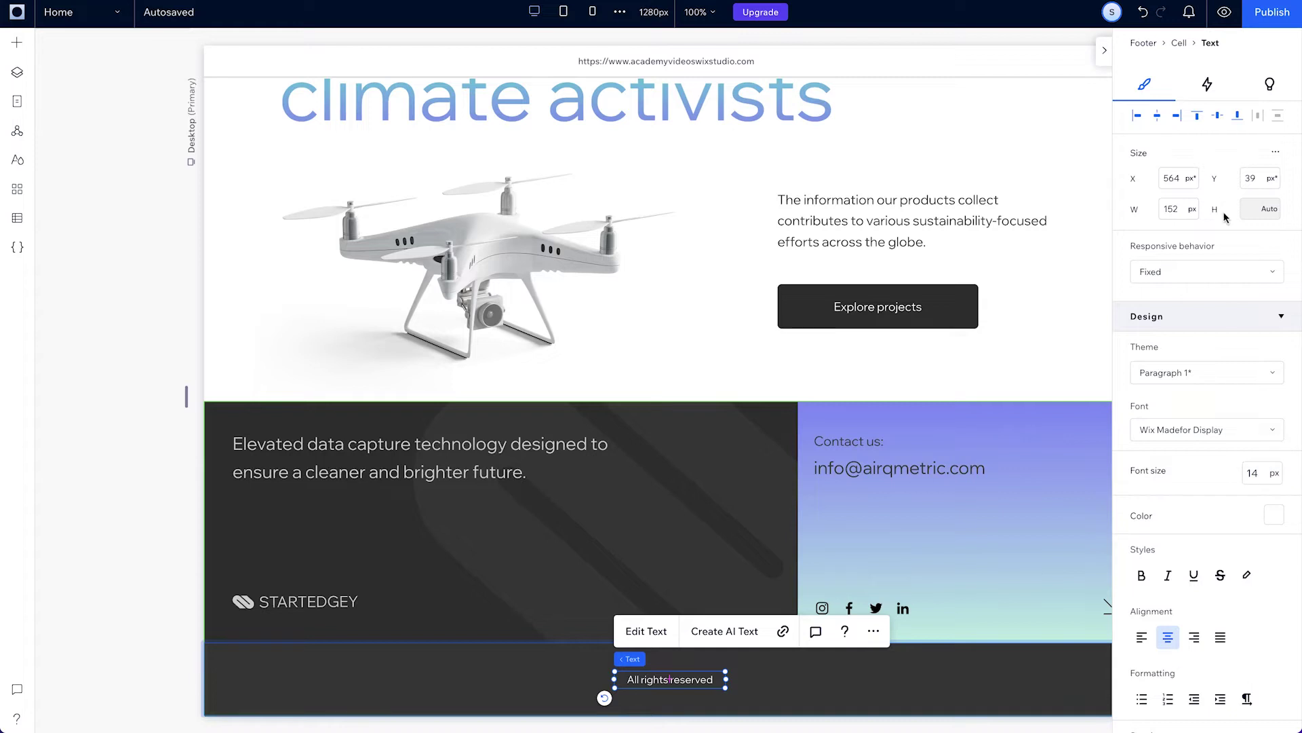
click(1223, 12)
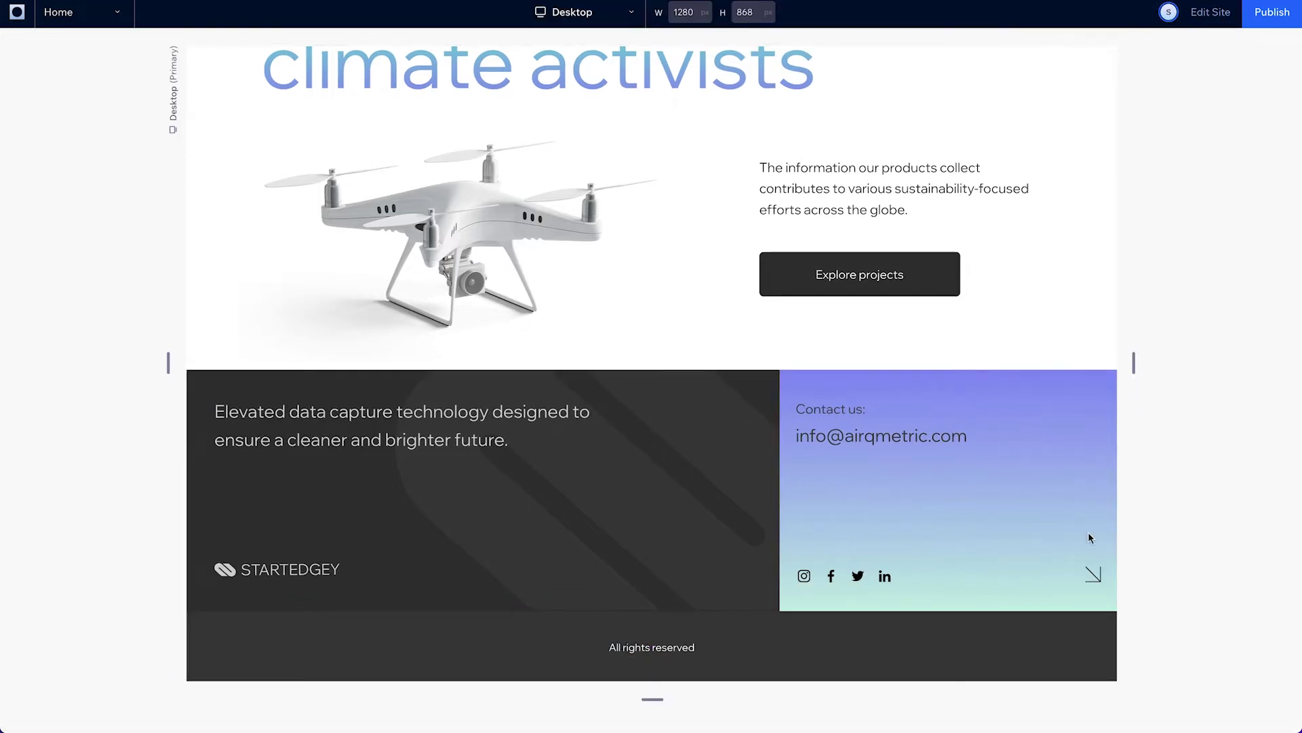
drag(1133, 367, 1139, 679)
scroll(1007, 609, down, 3)
scroll(1007, 609, down, 1)
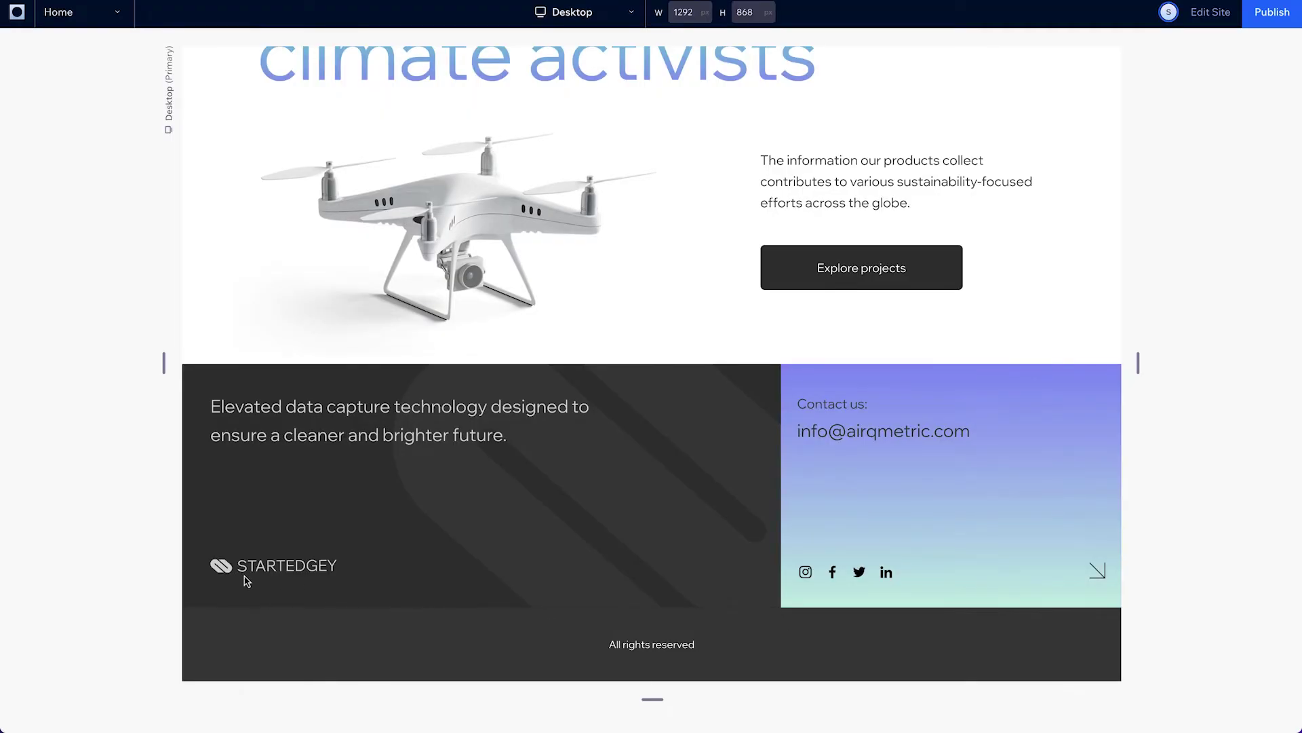
drag(163, 372, 197, 549)
scroll(247, 549, down, 4)
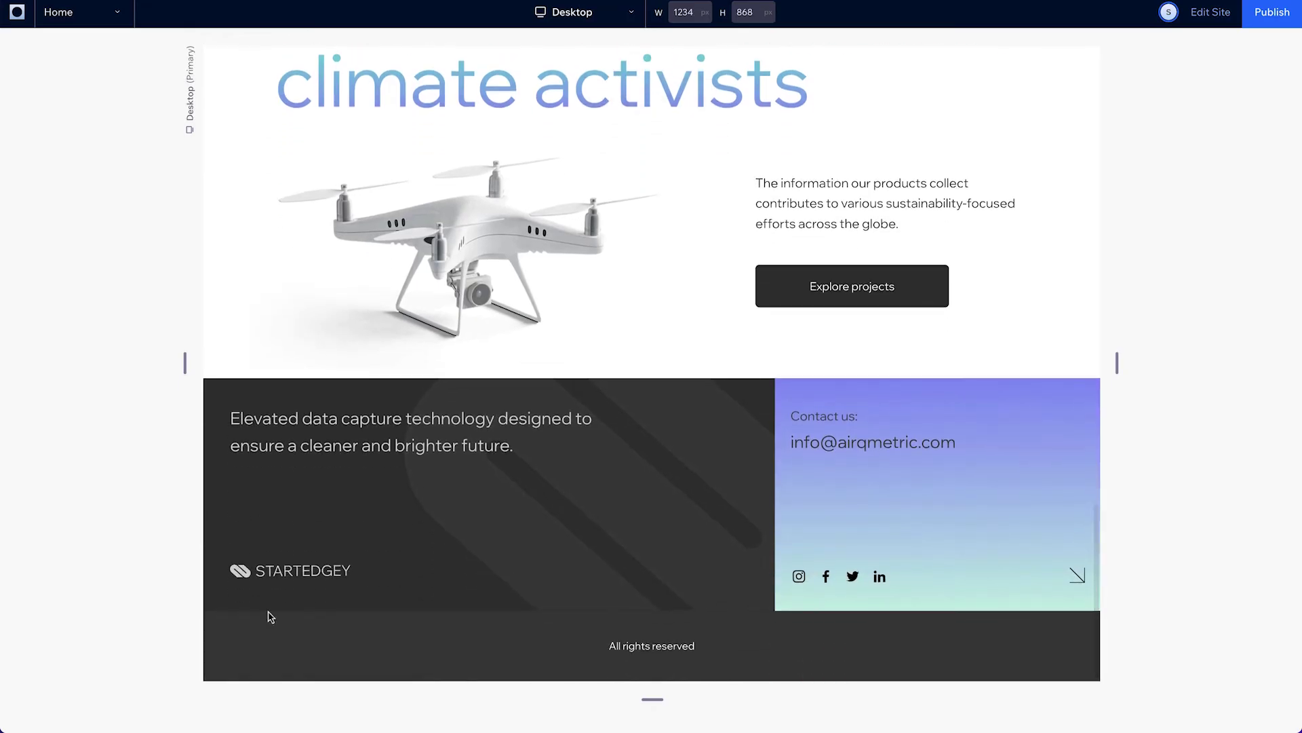
Step: Convert the footer into an advanced CSS grid
click(1202, 18)
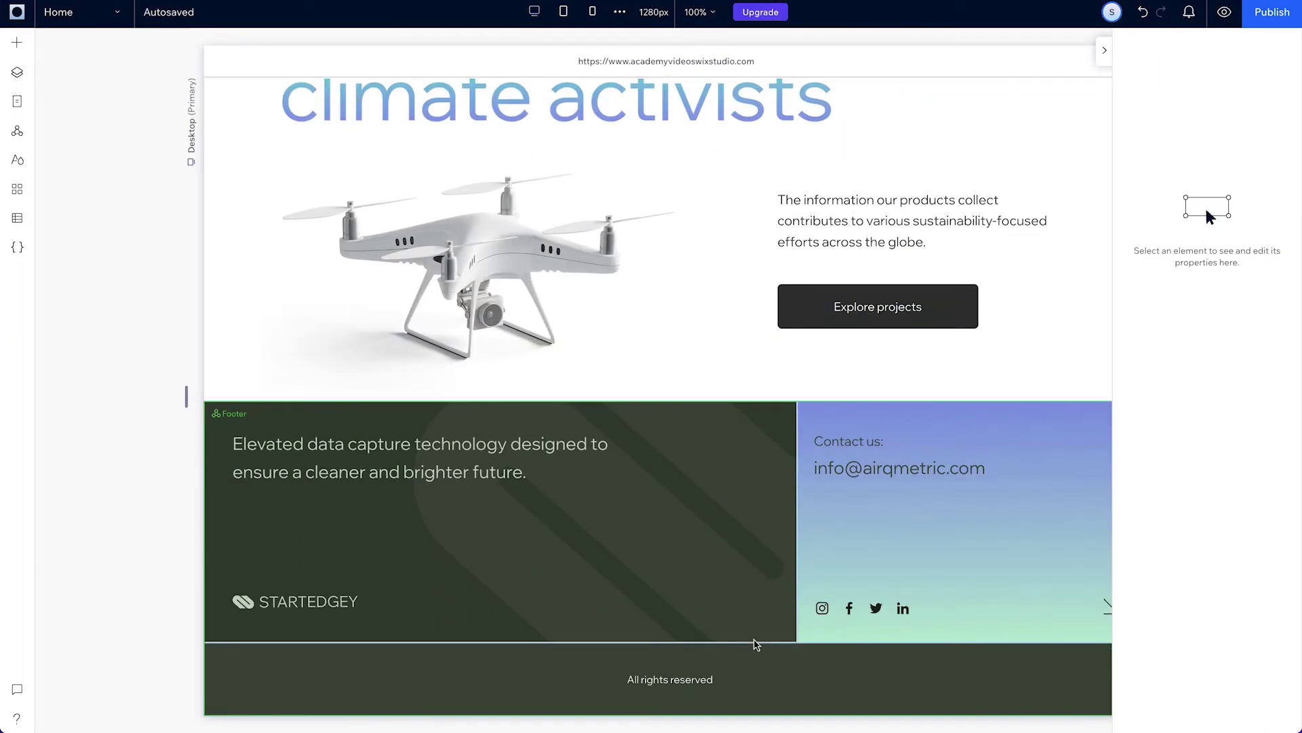
click(797, 650)
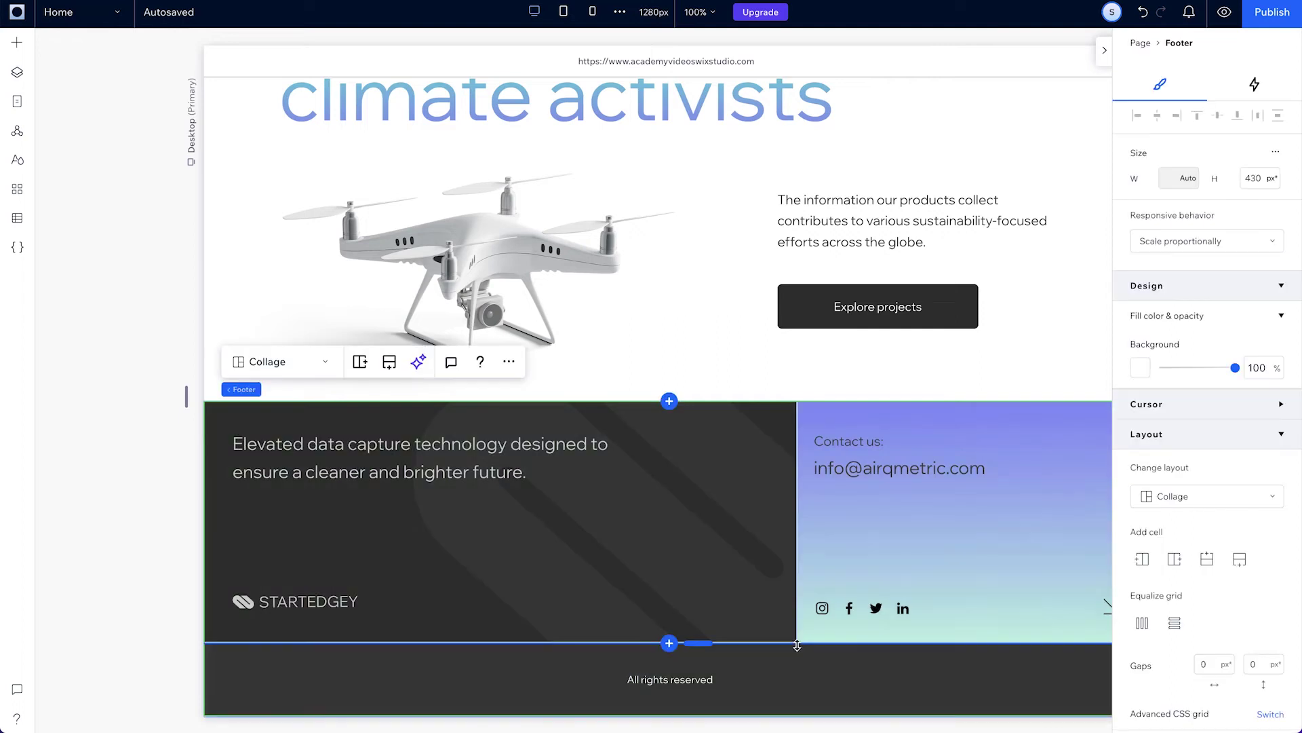
scroll(1278, 658, down, 3)
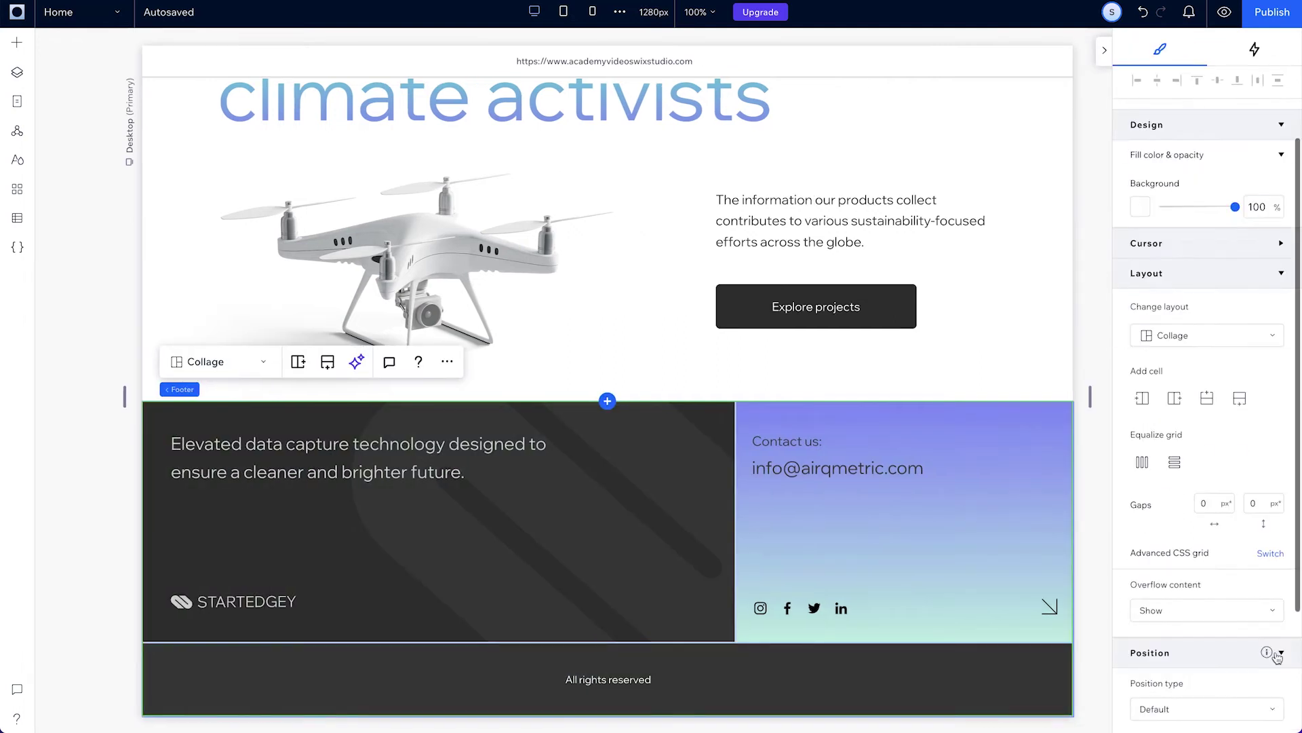
click(1273, 553)
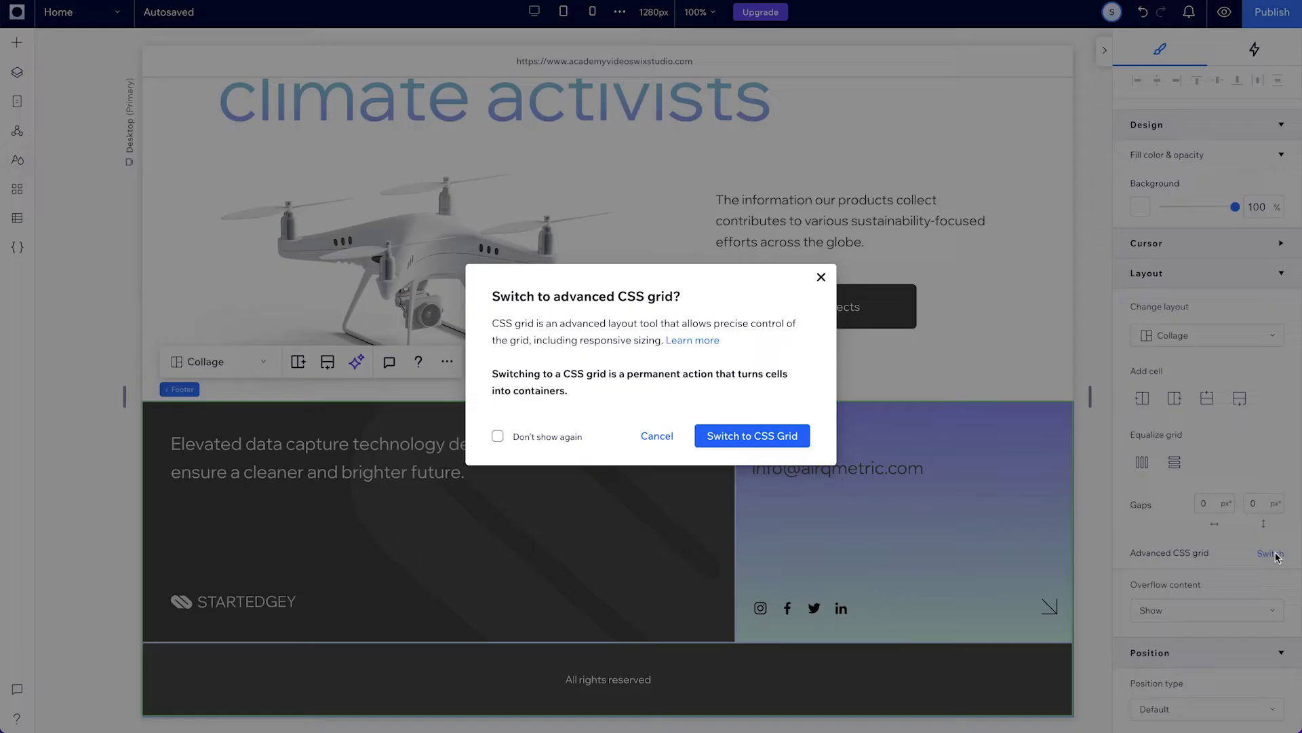
click(787, 437)
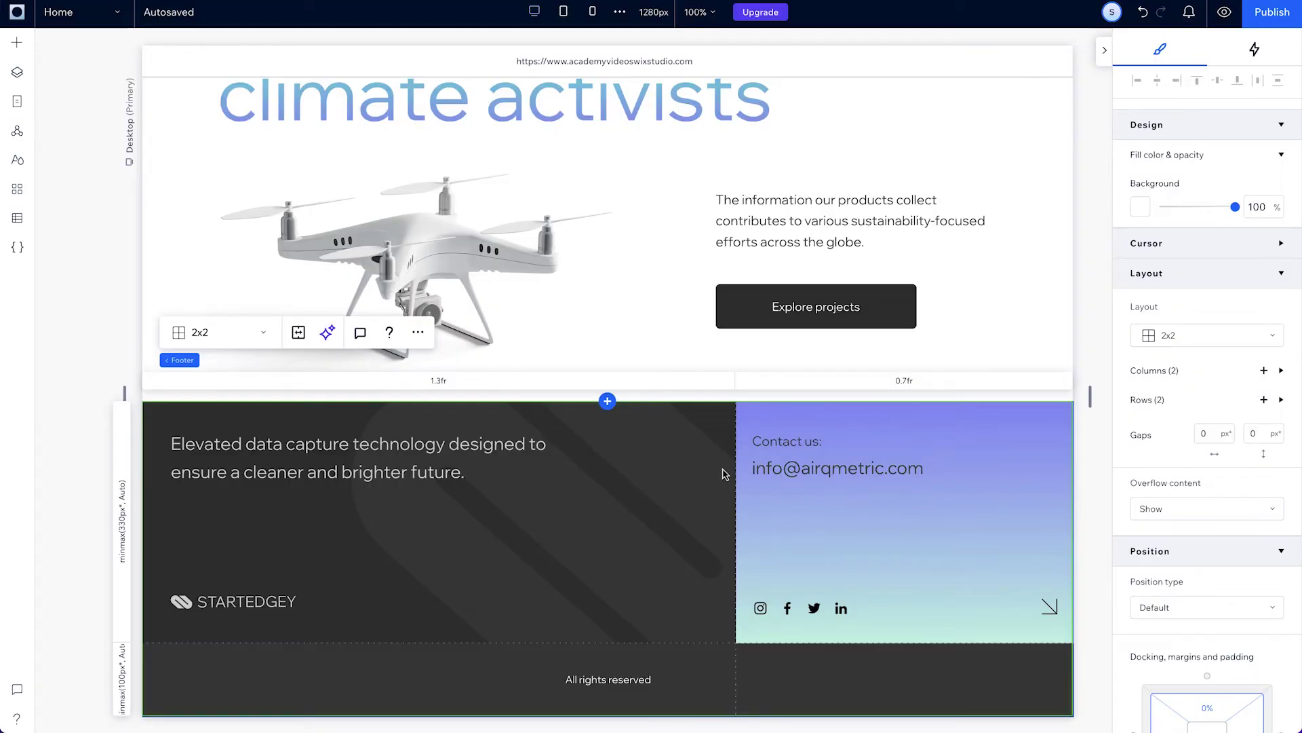
Step: Set the footer grid's bottom row to 50 px and its top row to Max content
click(123, 678)
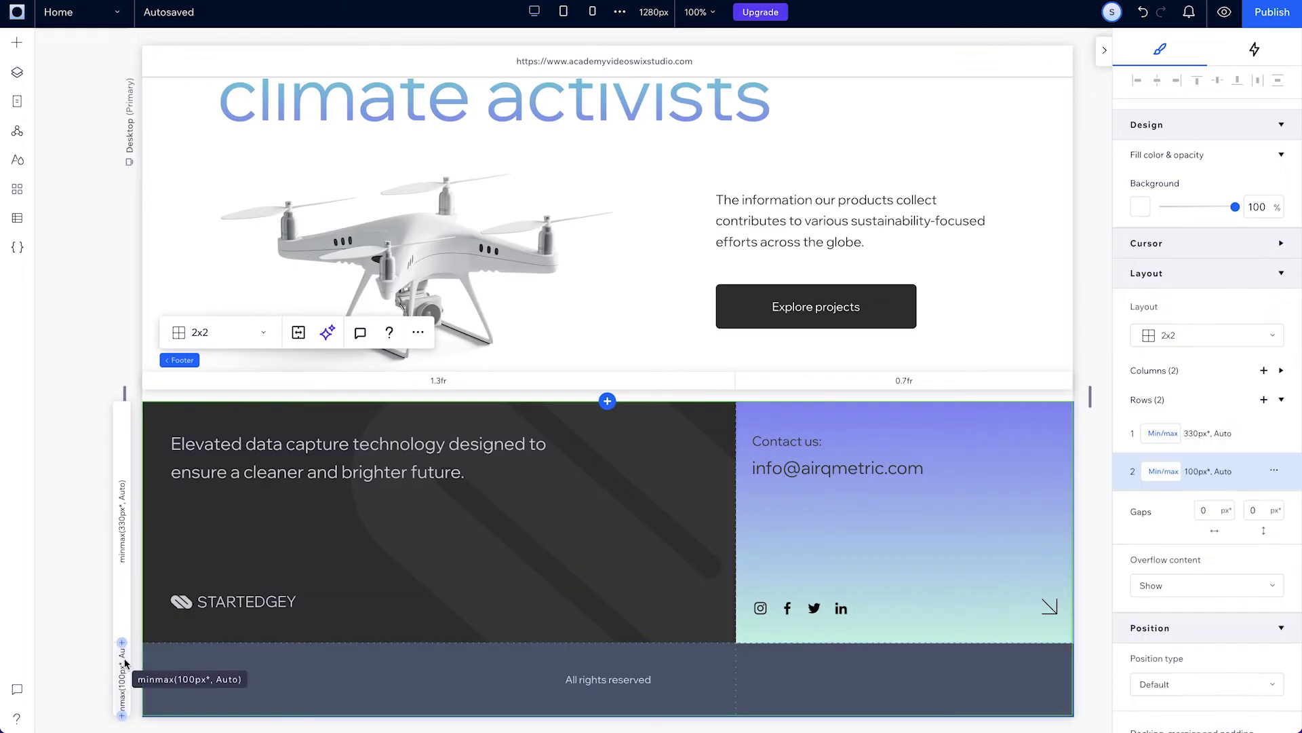
click(1164, 472)
click(1175, 315)
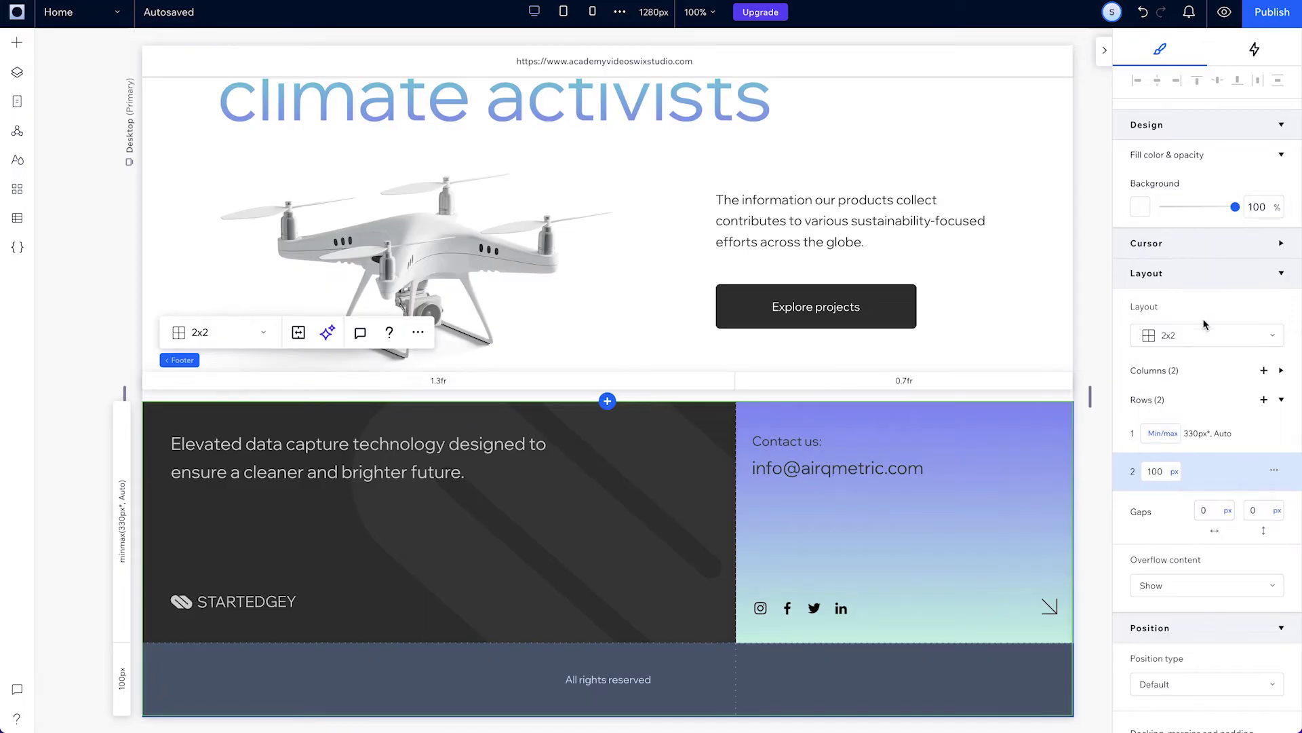
click(1160, 475)
key(Return)
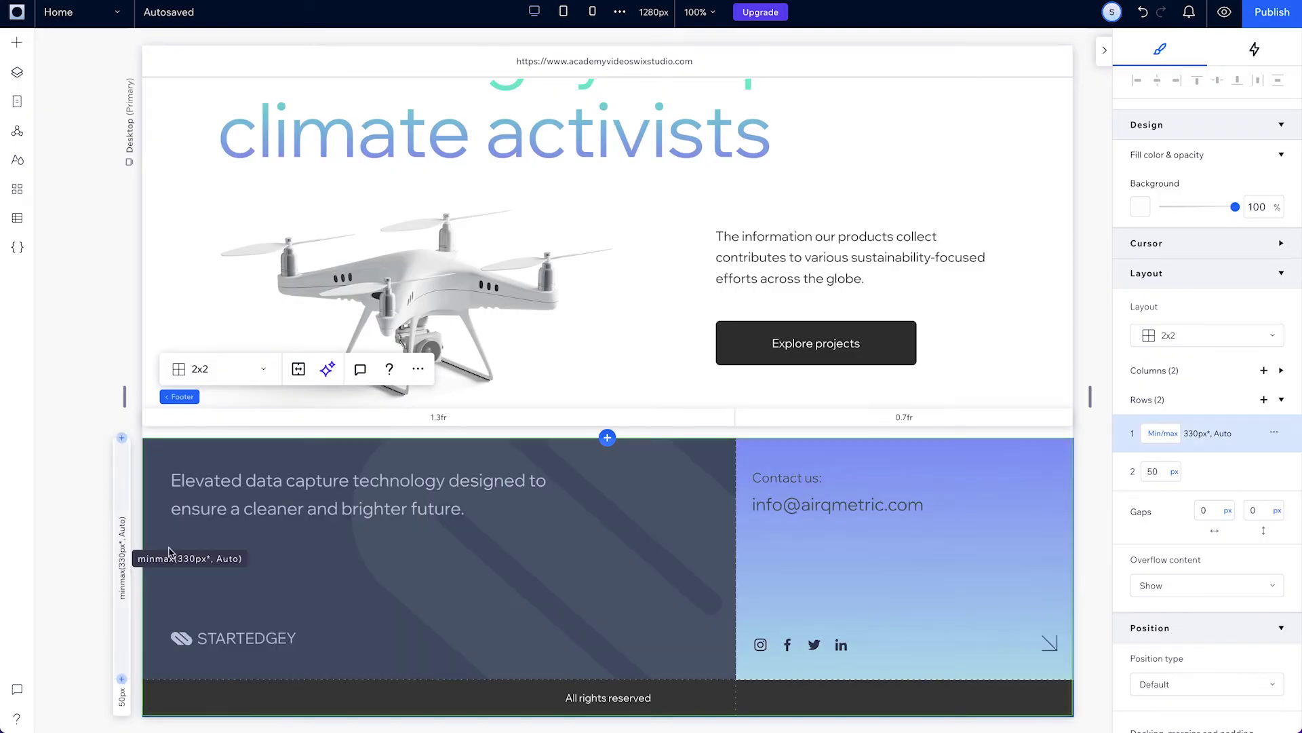
click(1158, 435)
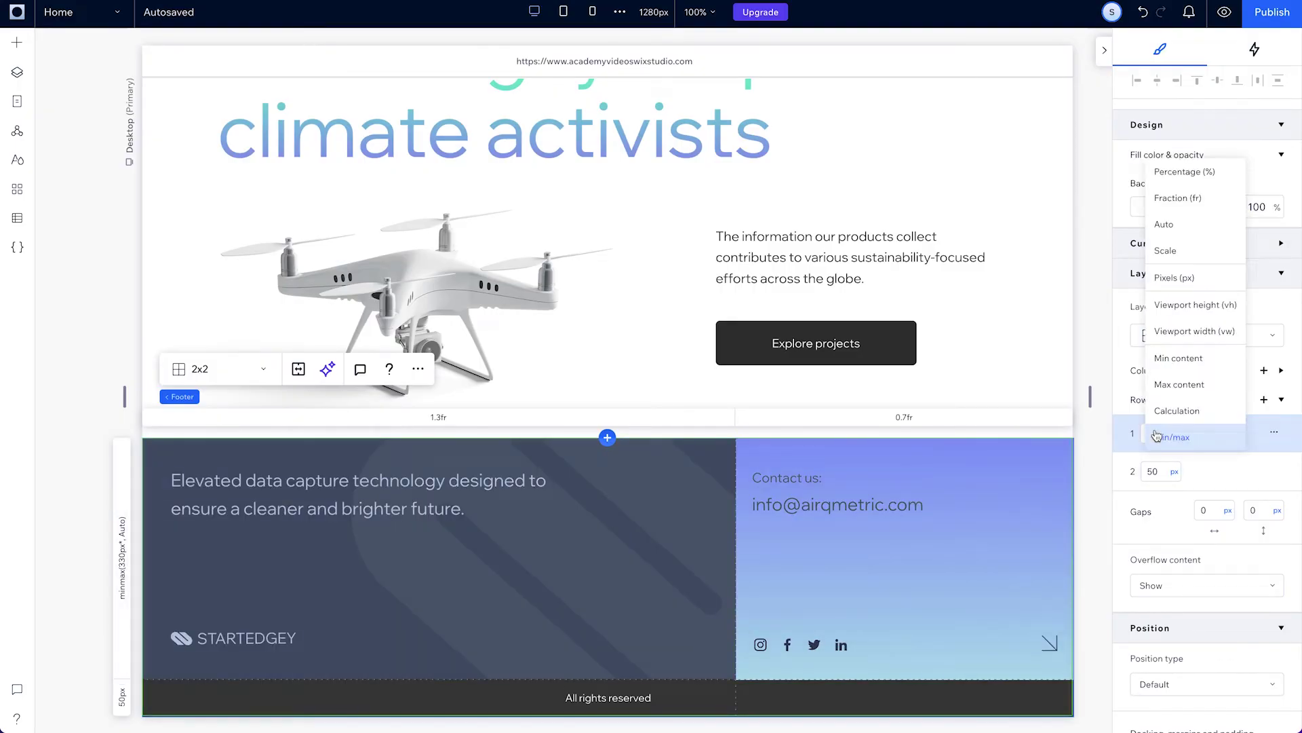
click(1178, 394)
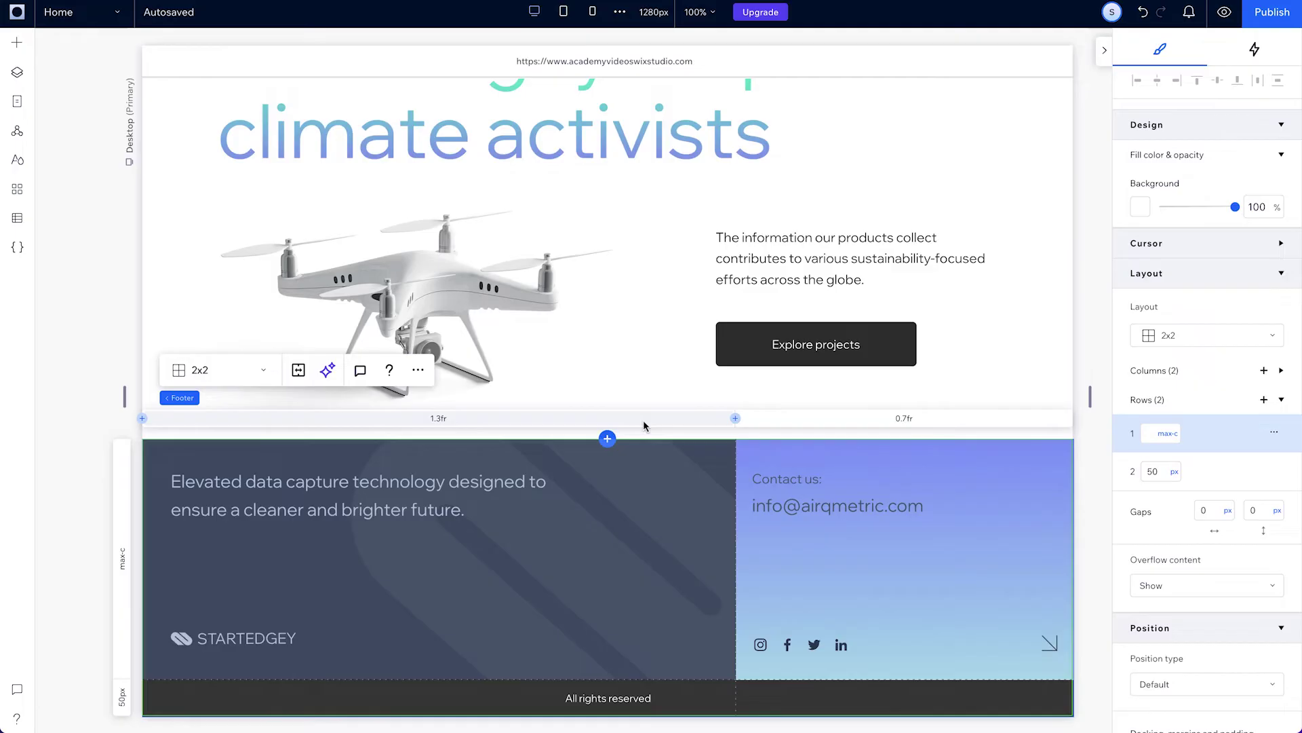
Step: Set the footer grid's two columns to 2 fr and 1 fr
click(643, 421)
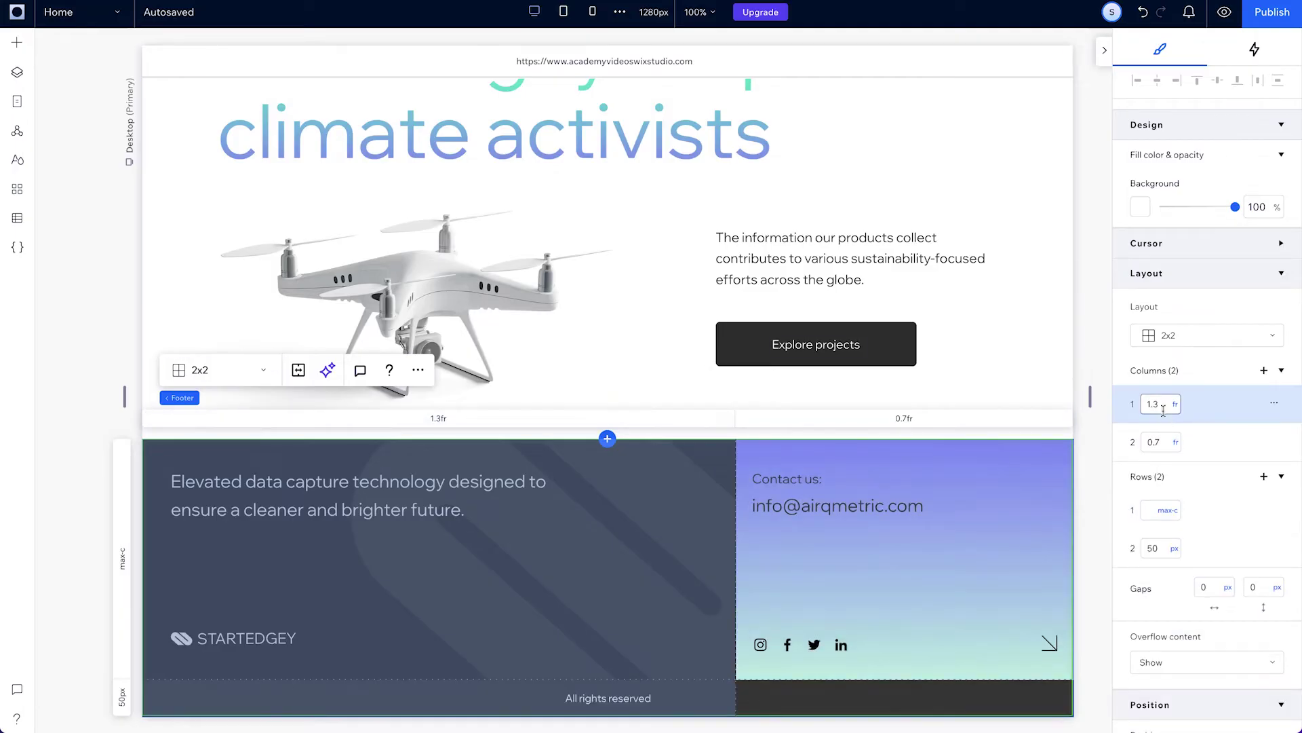
text(2)
key(Tab)
text(1)
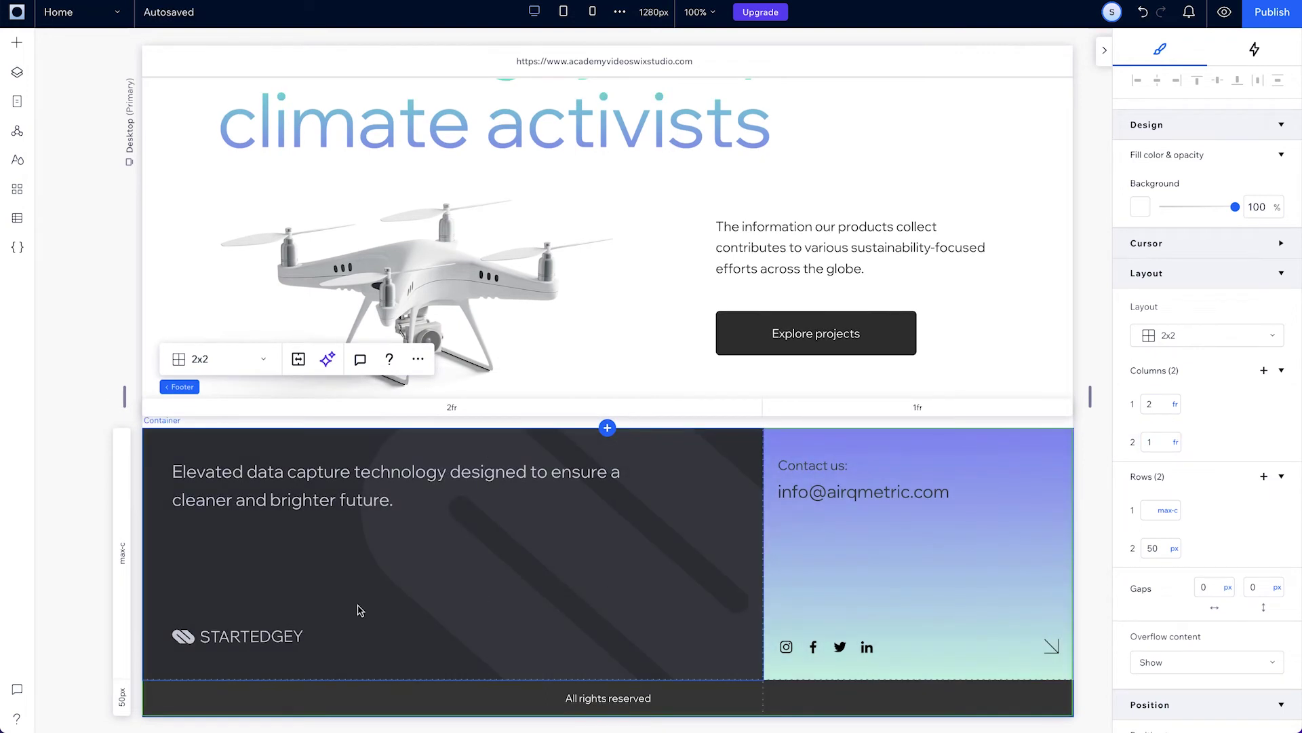
Step: Turn on advanced sizing for the STARTEDGEY logo, giving it 21% width and auto height
click(260, 640)
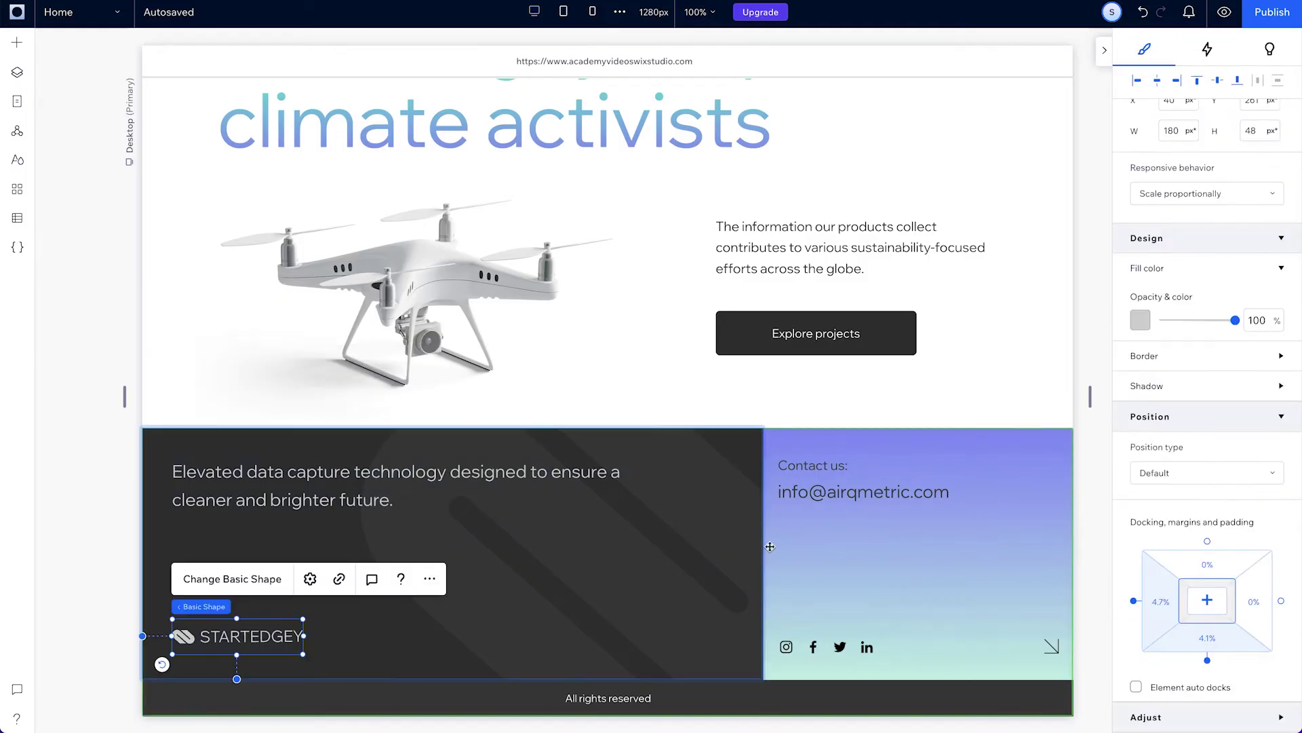
scroll(1199, 249, up, 2)
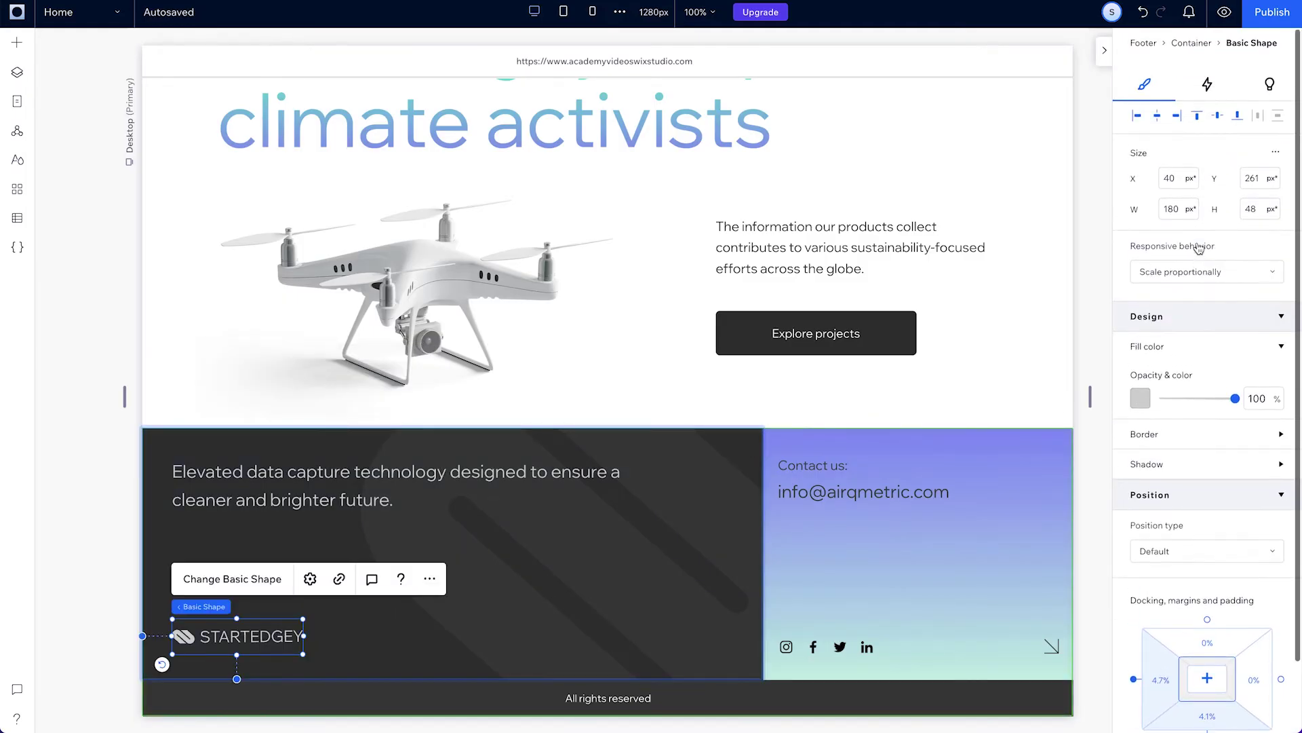
click(1275, 154)
click(1242, 163)
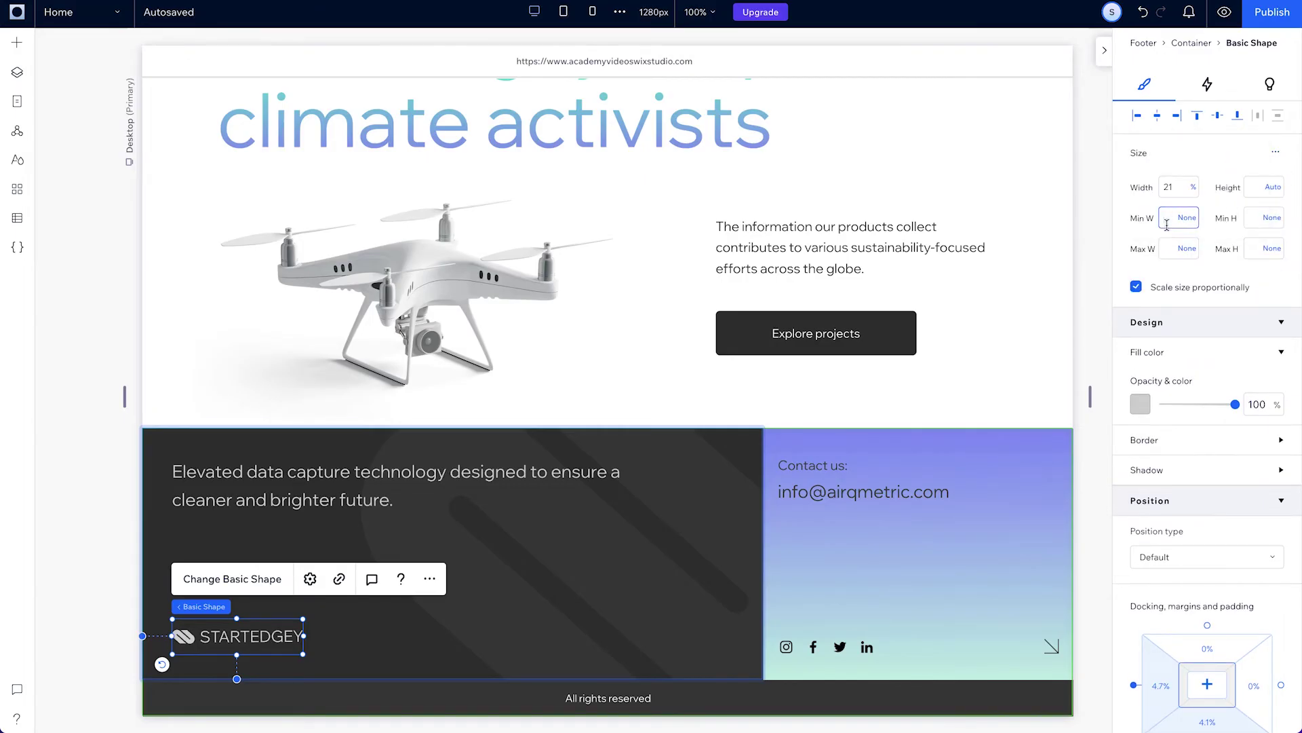
click(1223, 24)
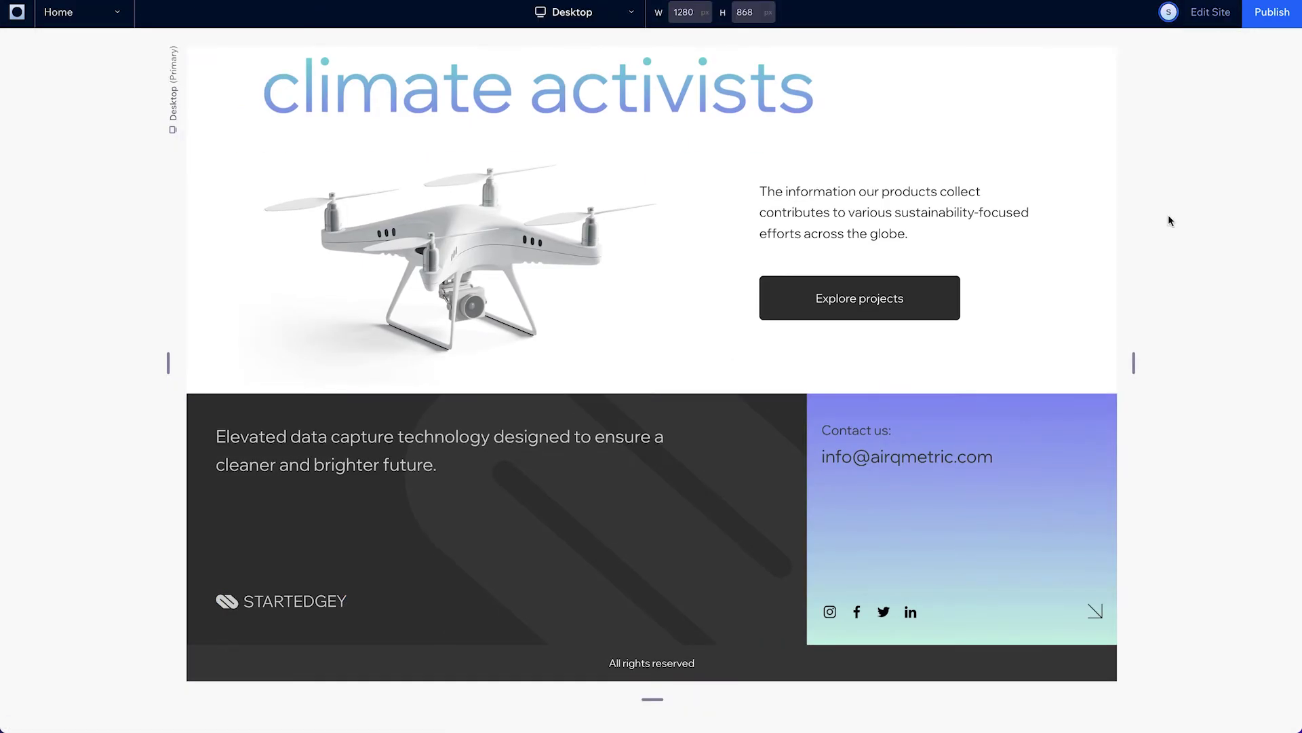
drag(1131, 349, 1181, 364)
scroll(1108, 479, down, 3)
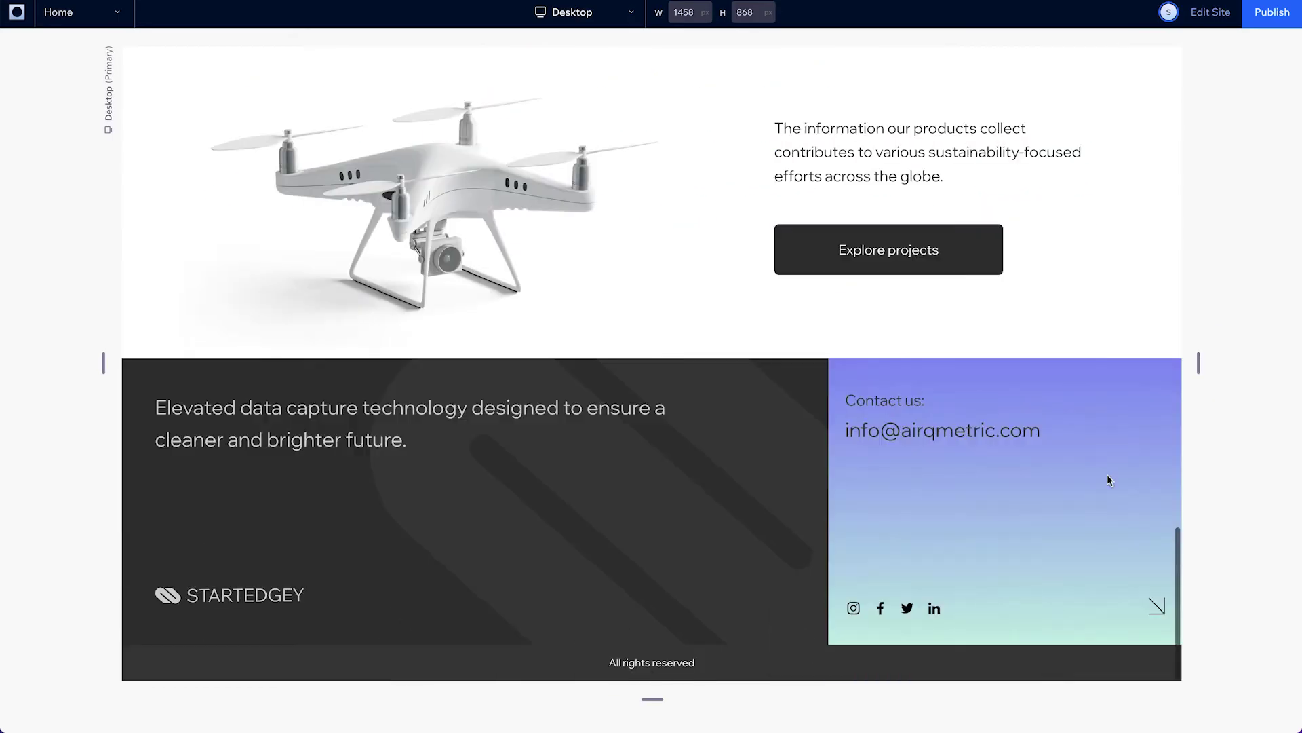
Step: In Mobile view, change the footer layout to one column and four rows
click(1207, 12)
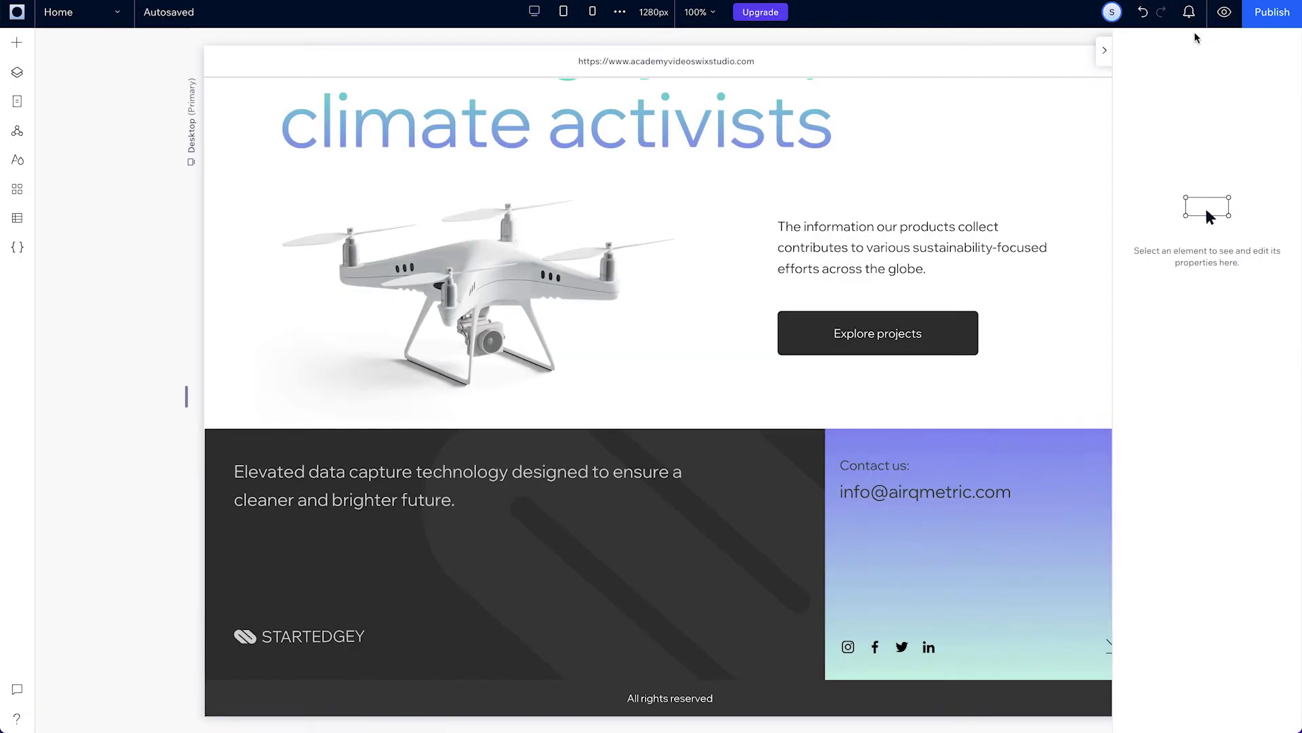
click(592, 12)
click(653, 668)
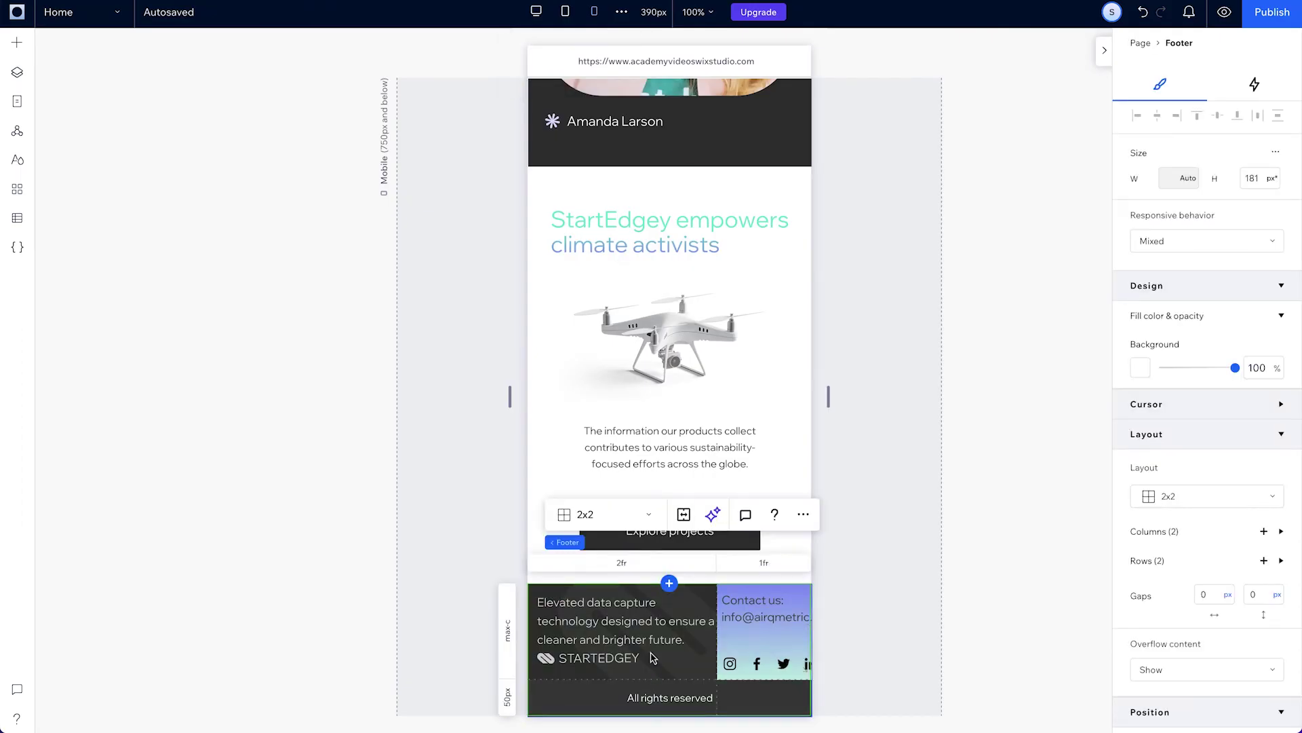
click(631, 516)
click(630, 513)
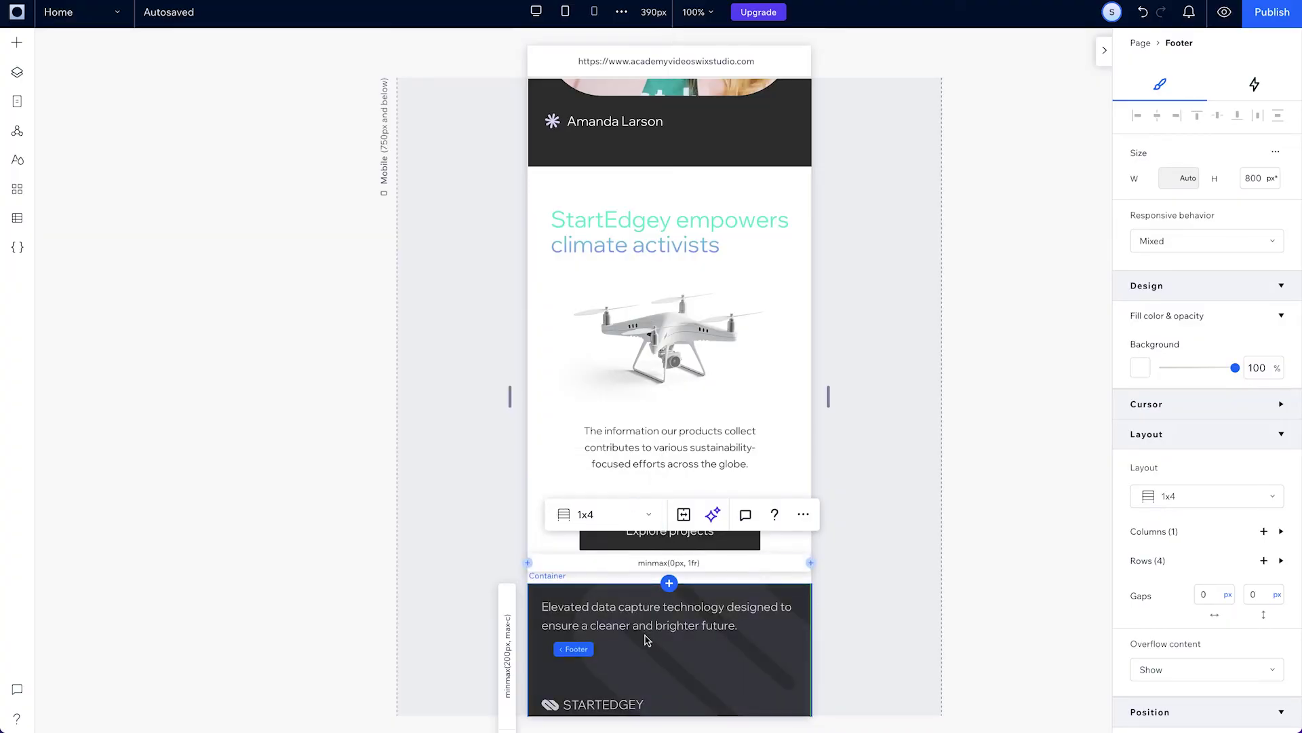
Step: Move All rights reserved to the bottom row and delete the empty second row
scroll(646, 640, down, 6)
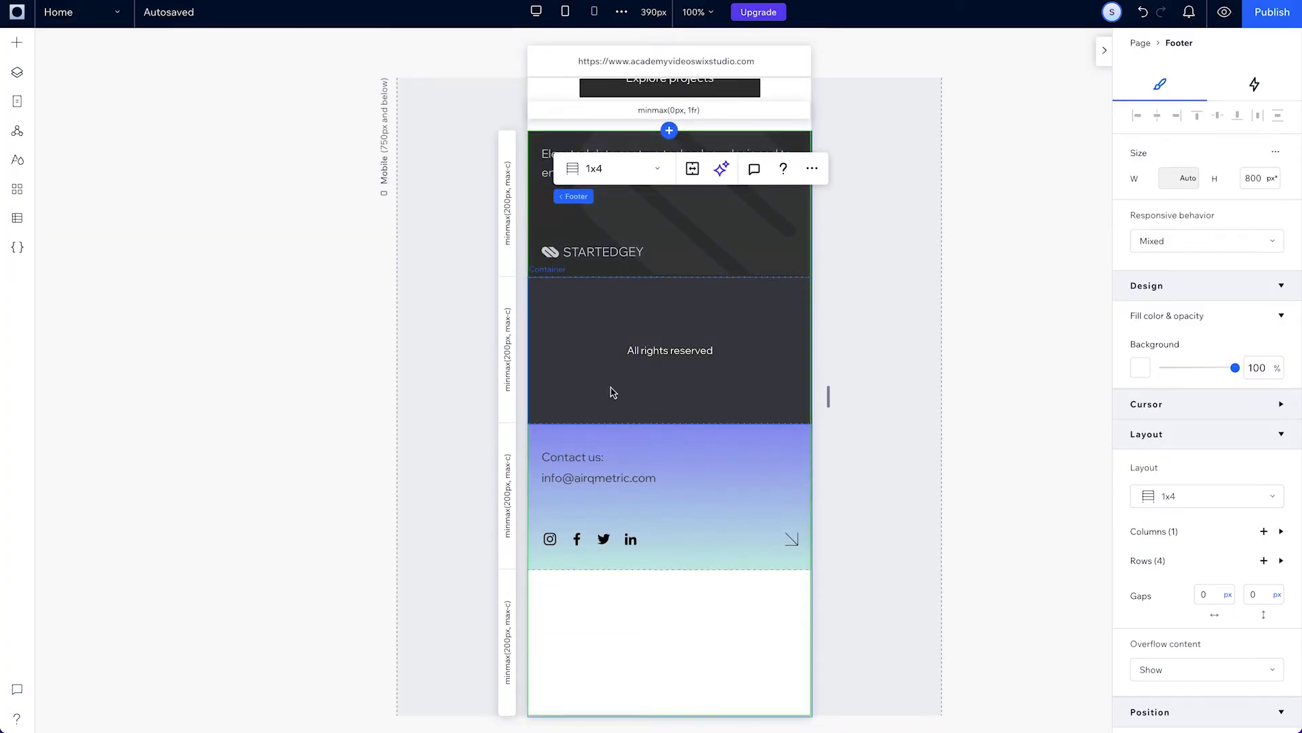
click(610, 383)
scroll(1194, 542, down, 4)
click(1194, 560)
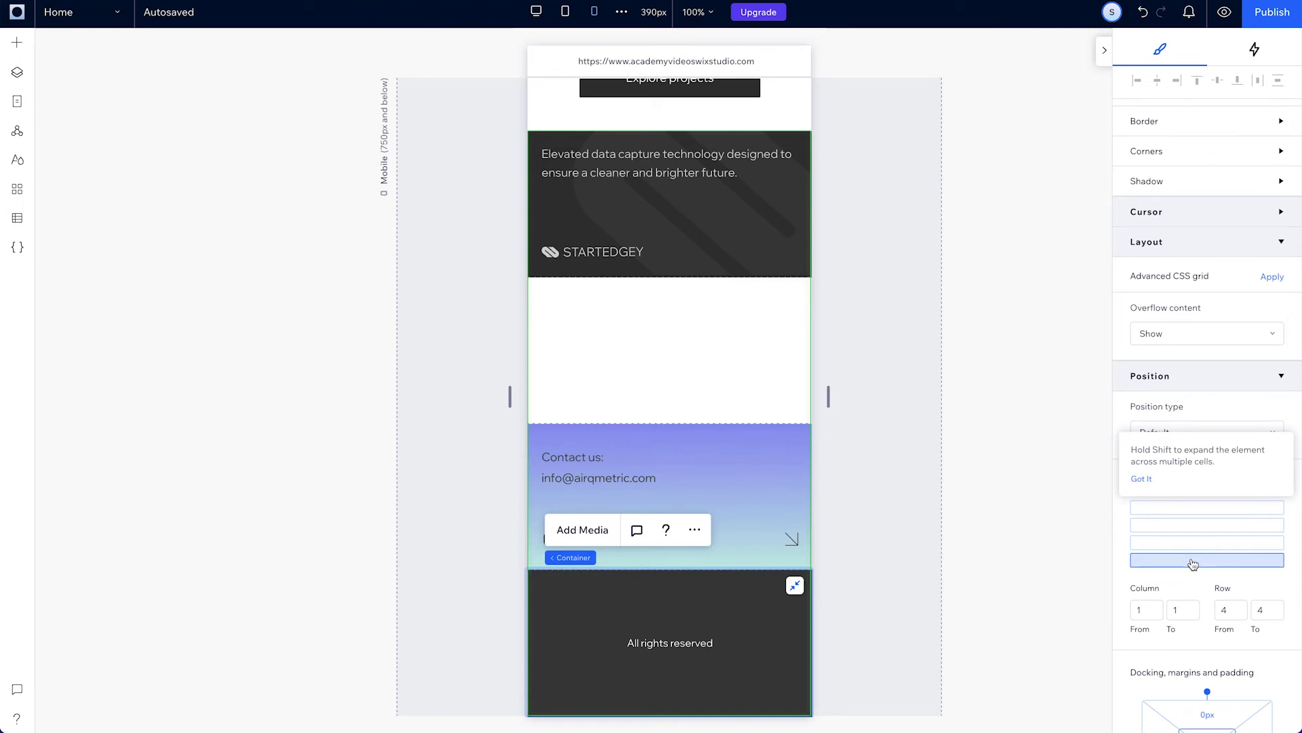
click(612, 376)
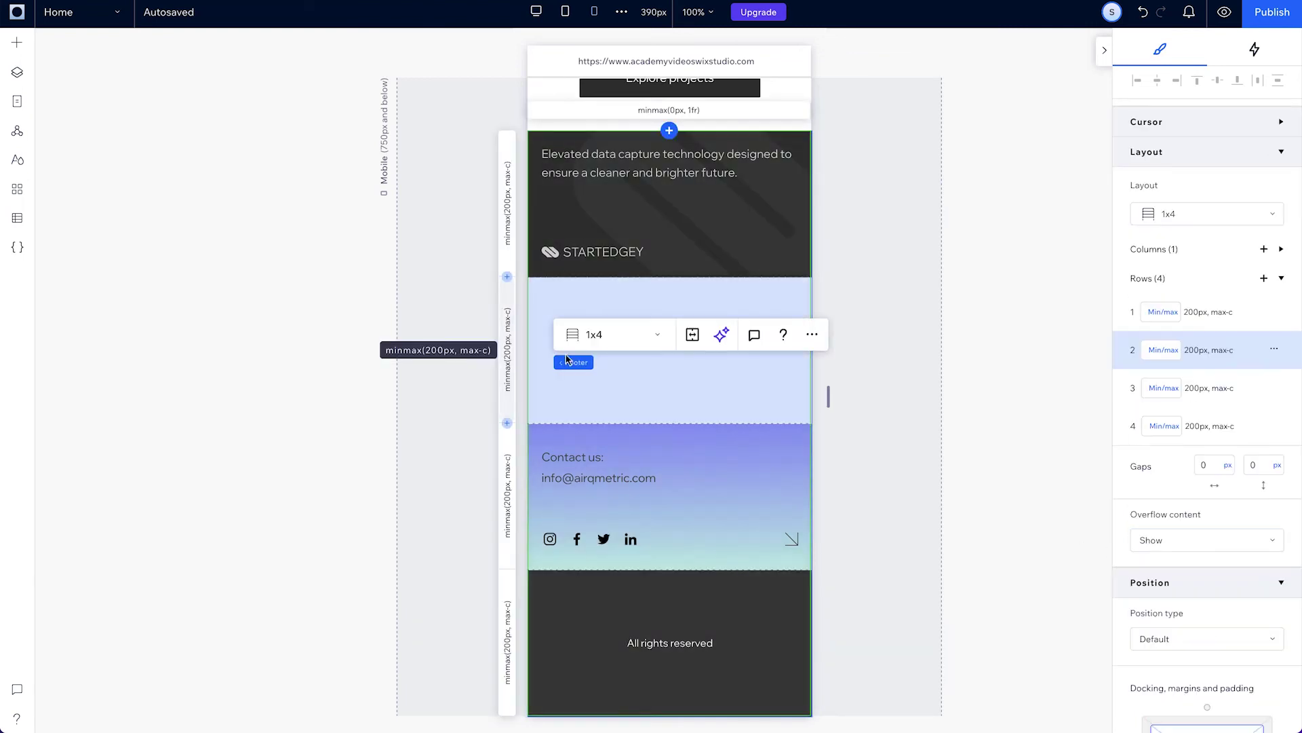
click(1274, 349)
click(1228, 417)
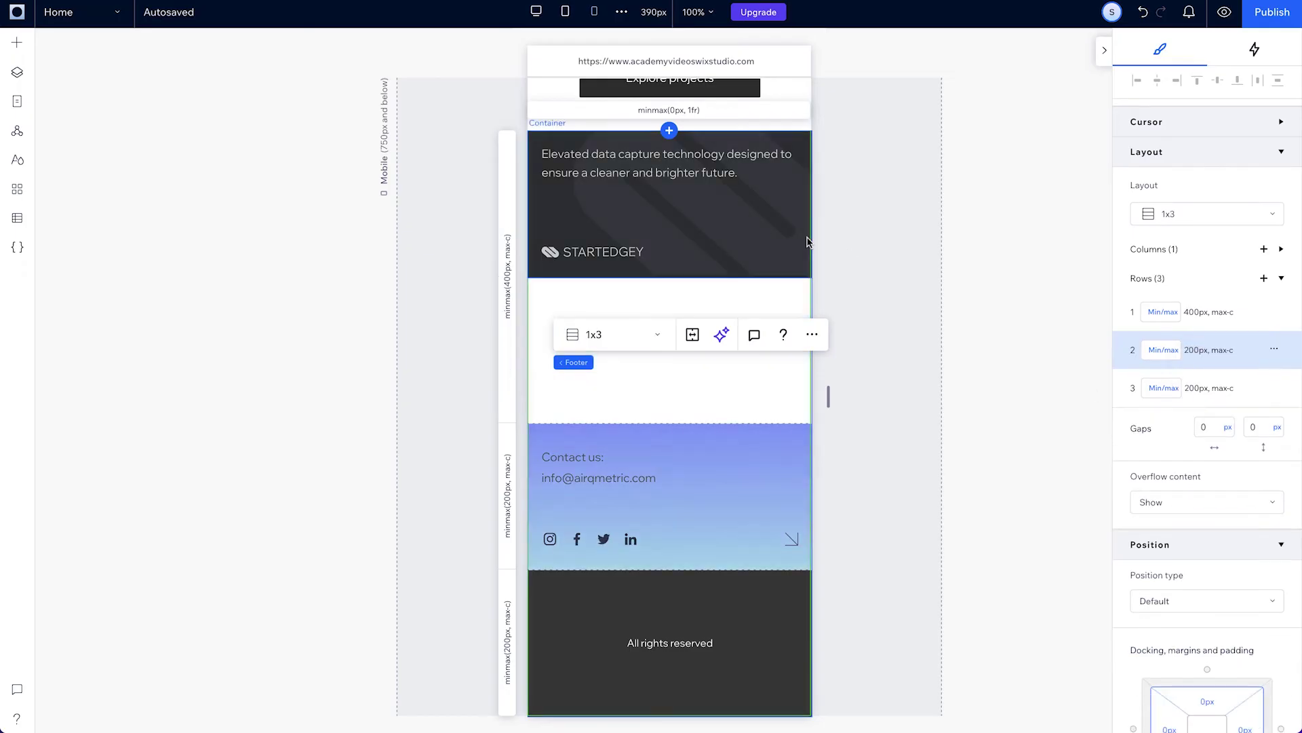
Step: Stretch the dark text container to fill the footer's first row
click(779, 244)
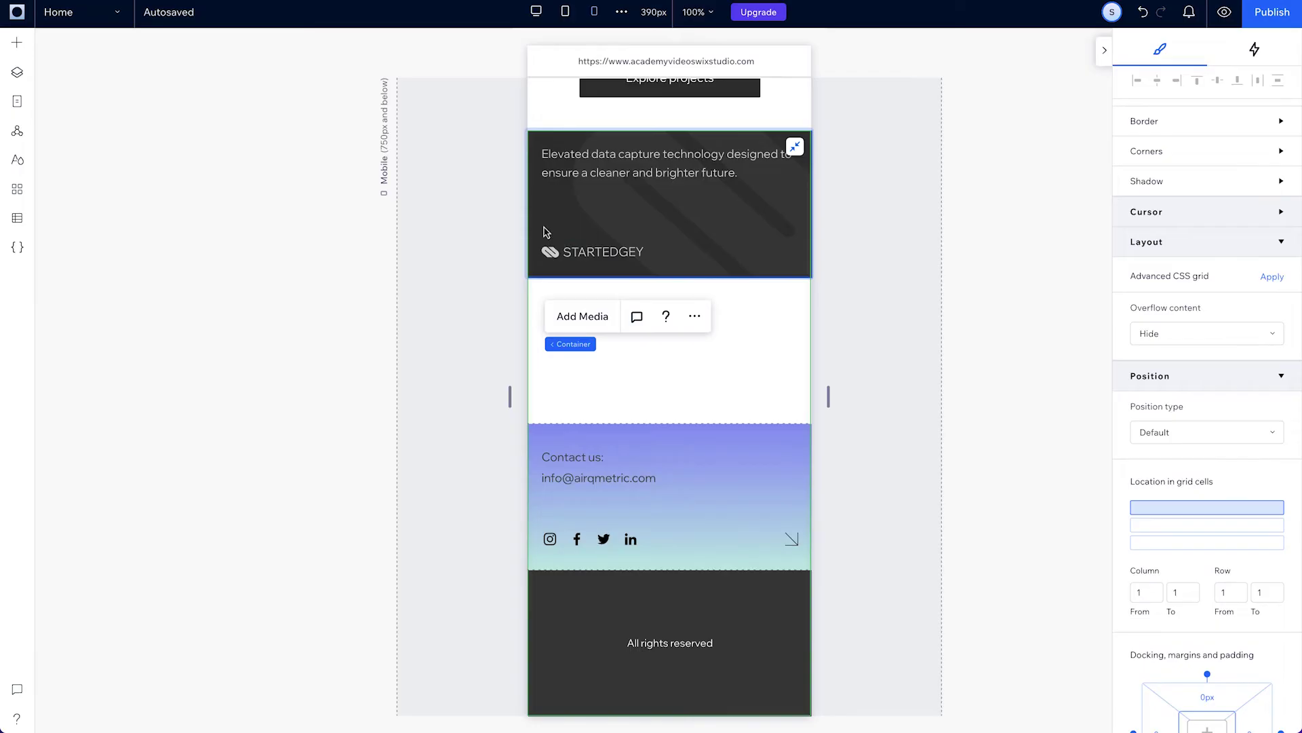
mouse_move(774, 170)
mouse_down()
mouse_move(791, 160)
mouse_move(750, 171)
mouse_up()
click(724, 250)
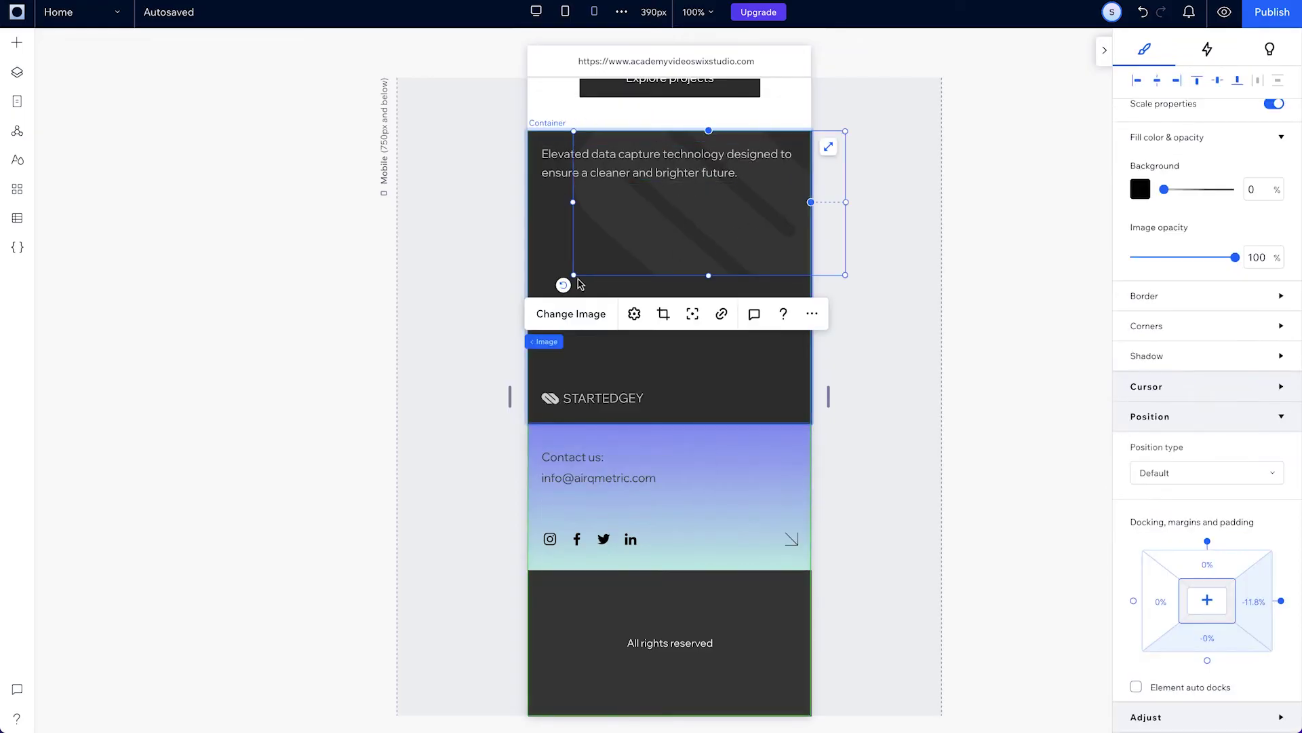
Step: Resize the striped background image and make the first footer row fit its content
drag(572, 275, 588, 271)
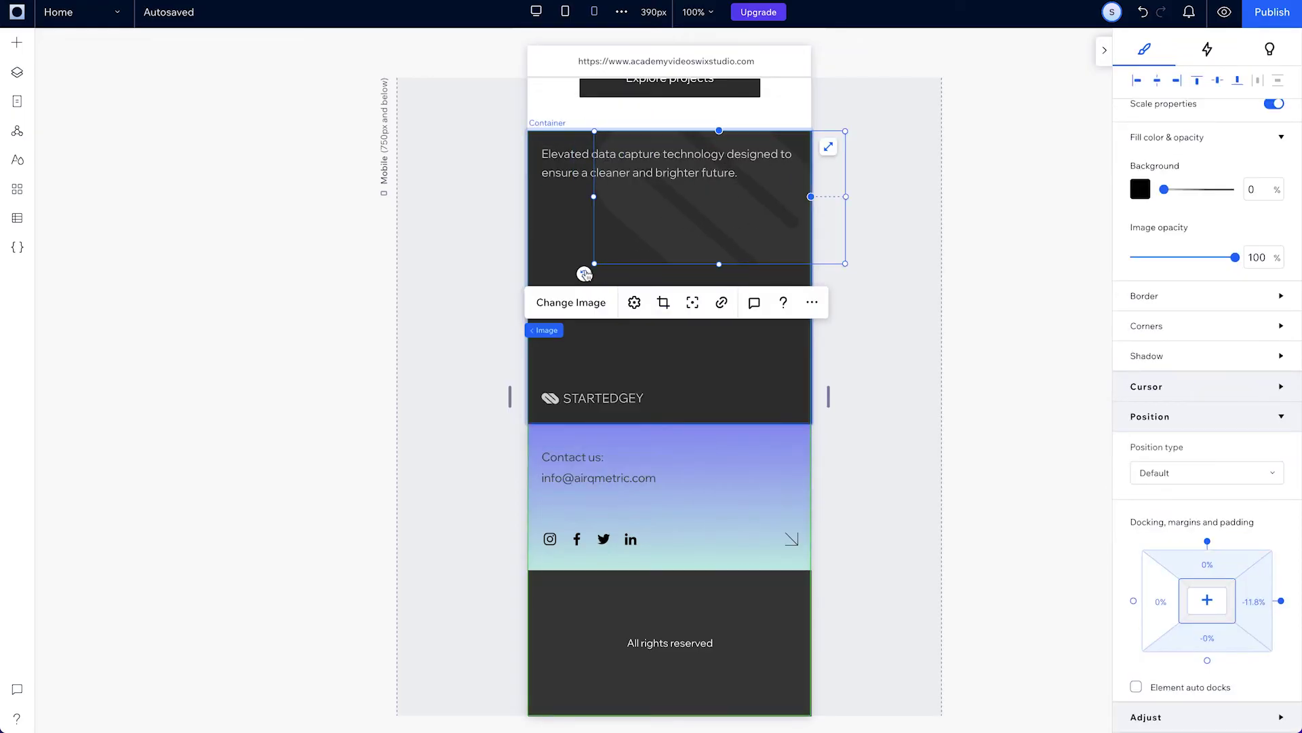
click(546, 330)
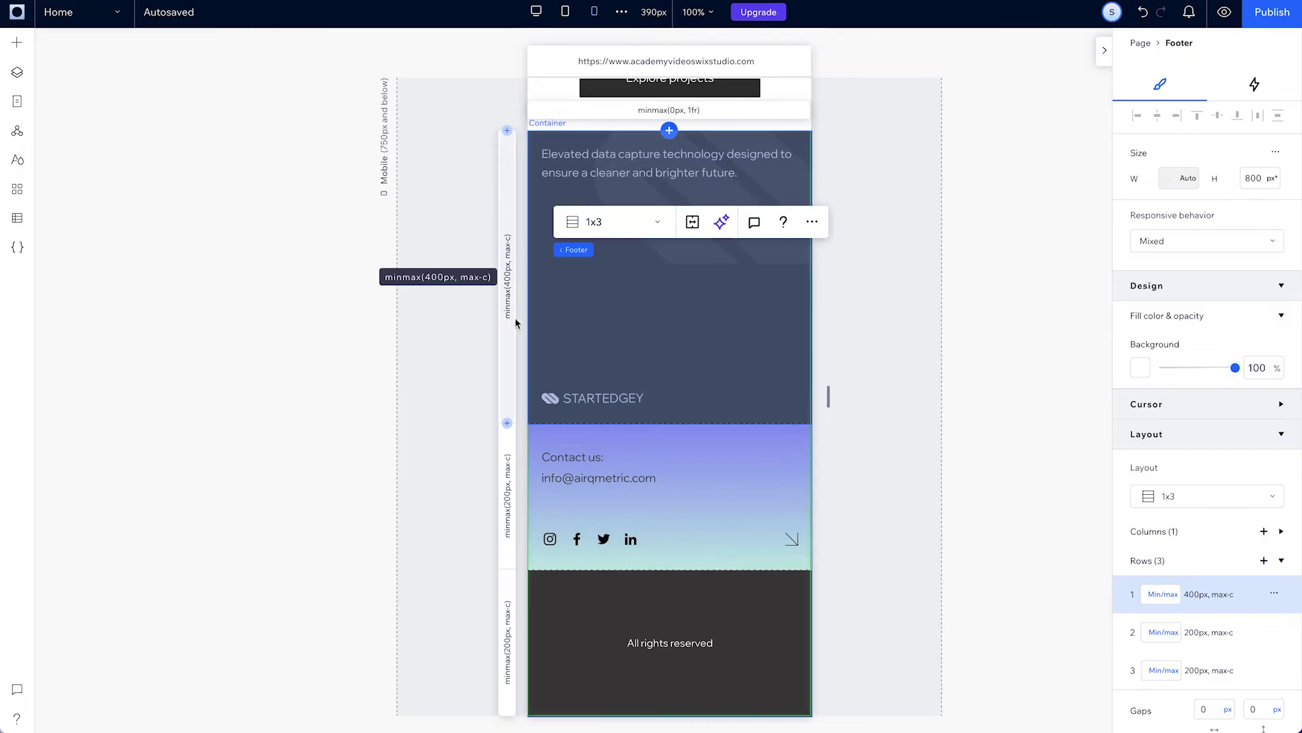
click(1159, 602)
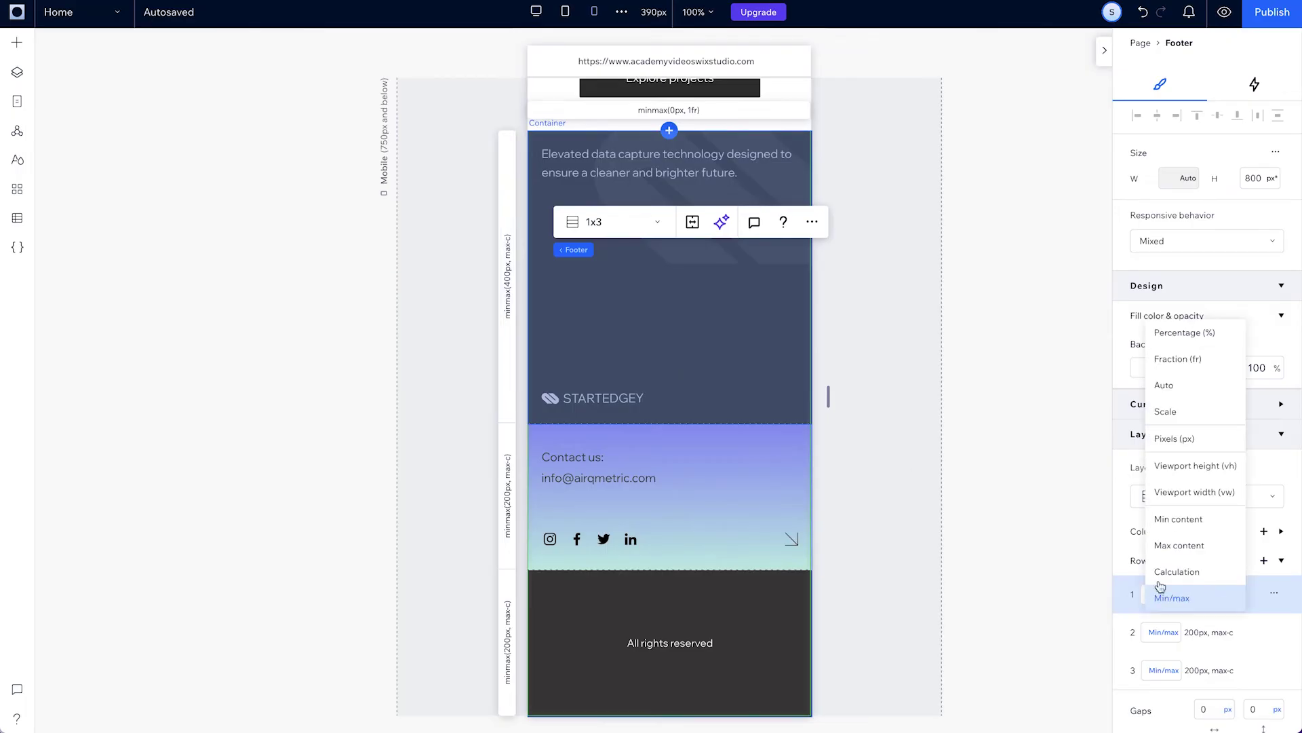
click(1164, 541)
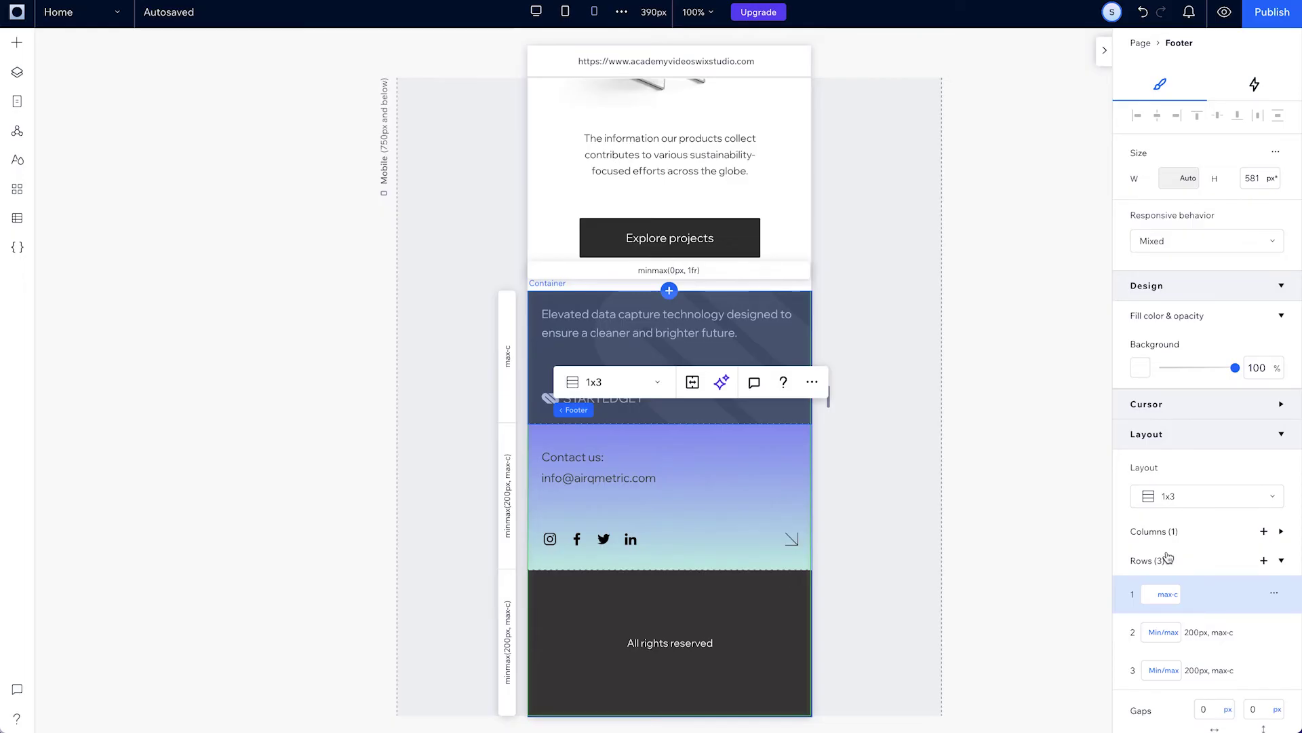
Step: Set mobile footer row 2 to 150–200 px and row 3 to a fixed 50 px
click(1197, 633)
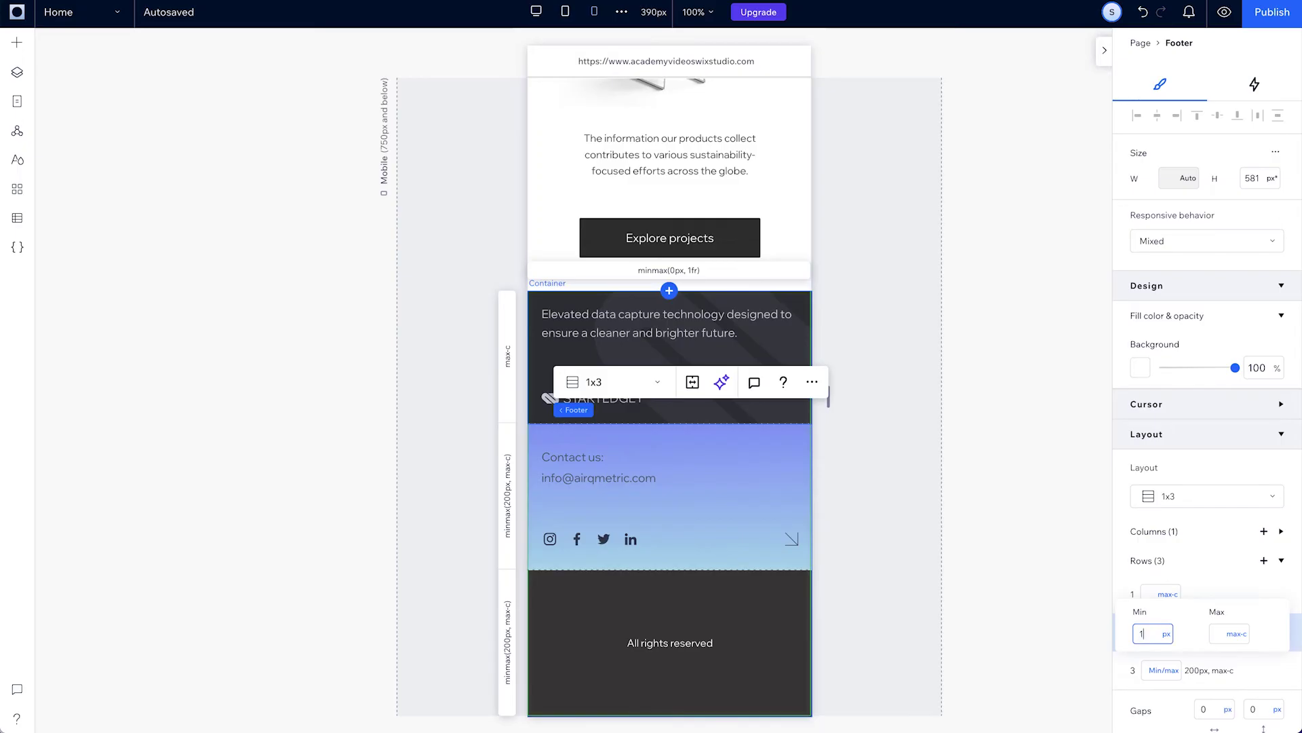
click(1218, 640)
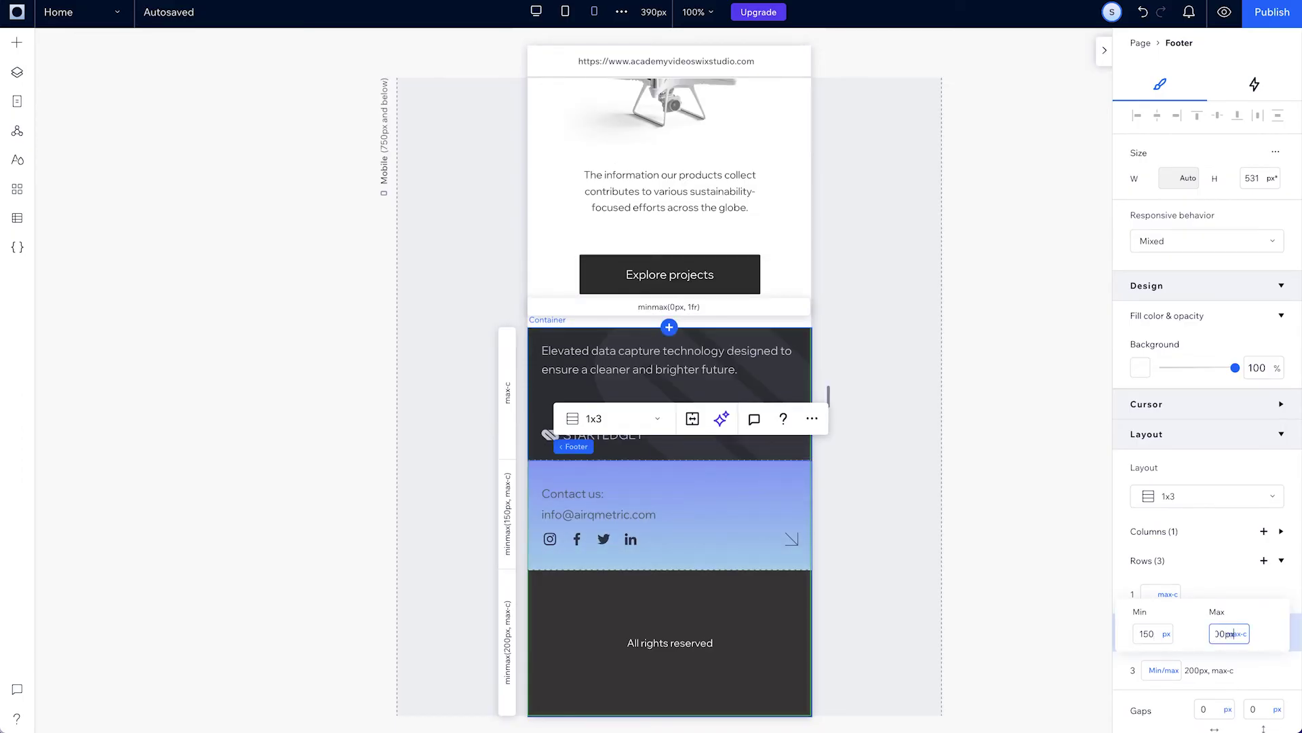
text(200px)
key(Return)
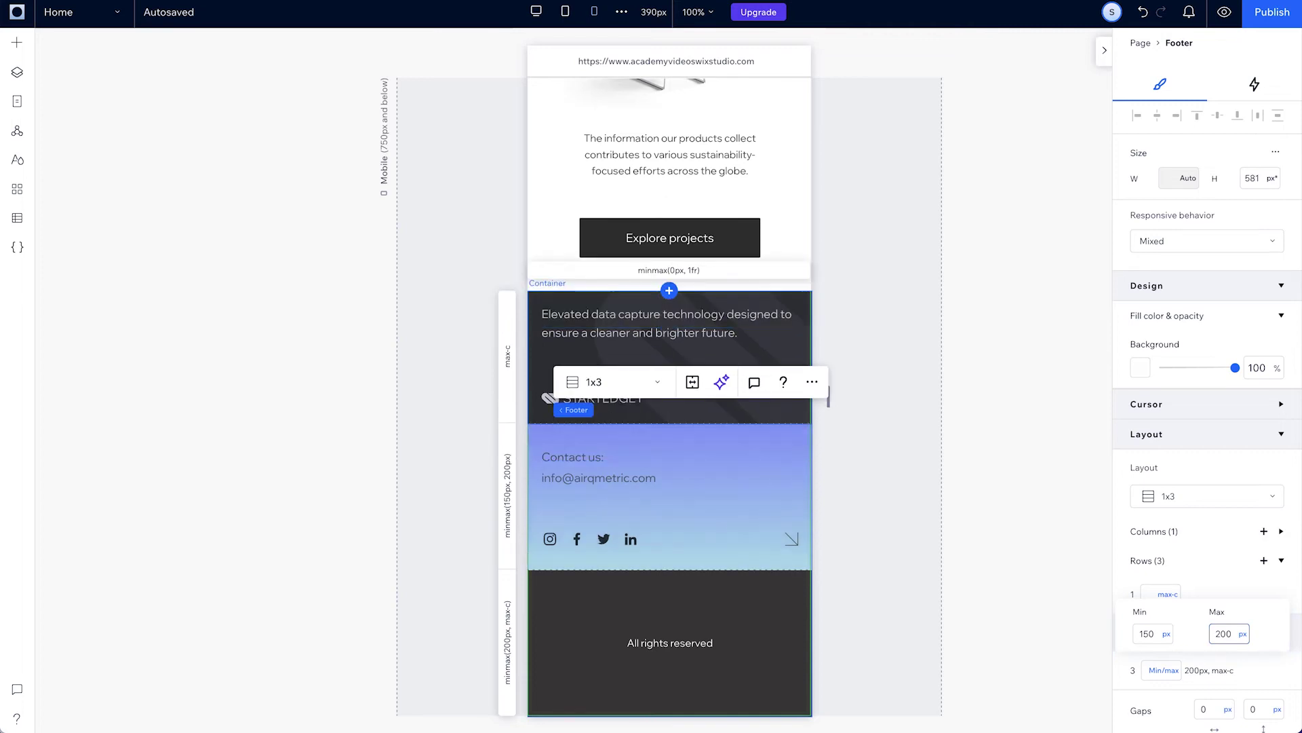
click(1156, 678)
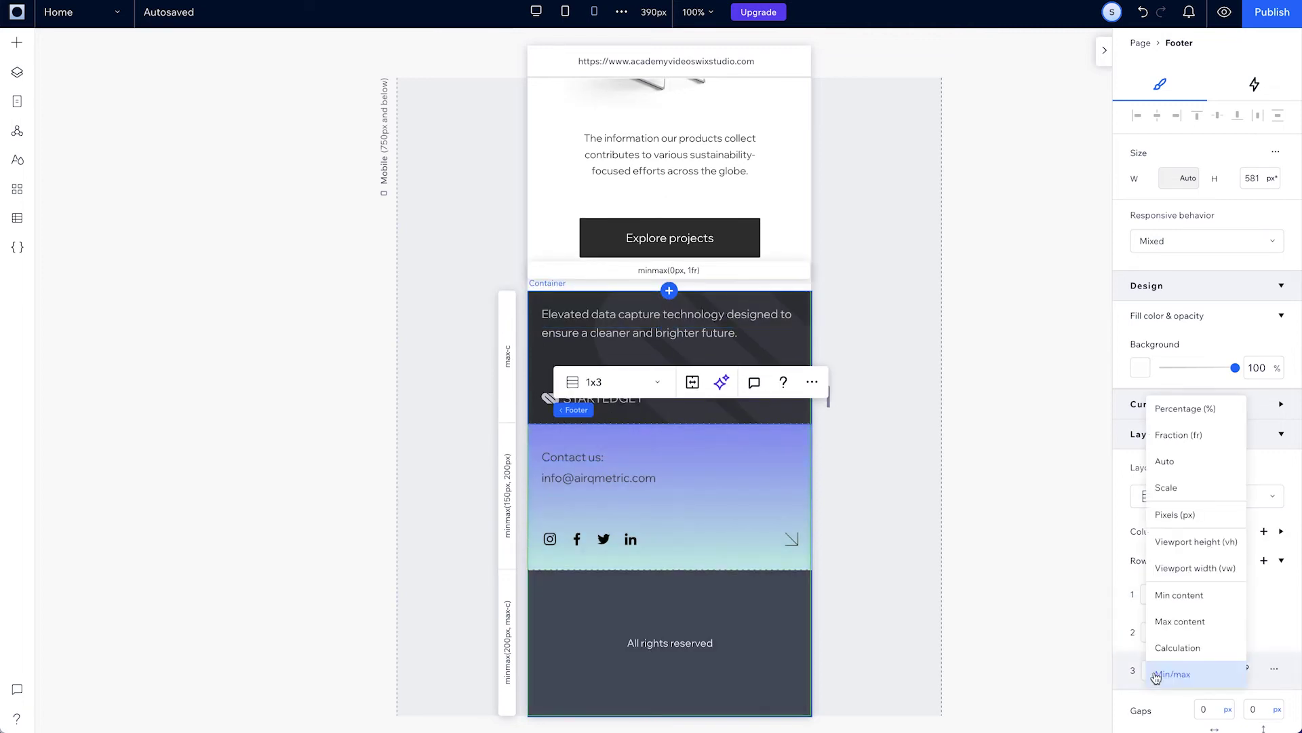
click(1183, 513)
double_click(1156, 670)
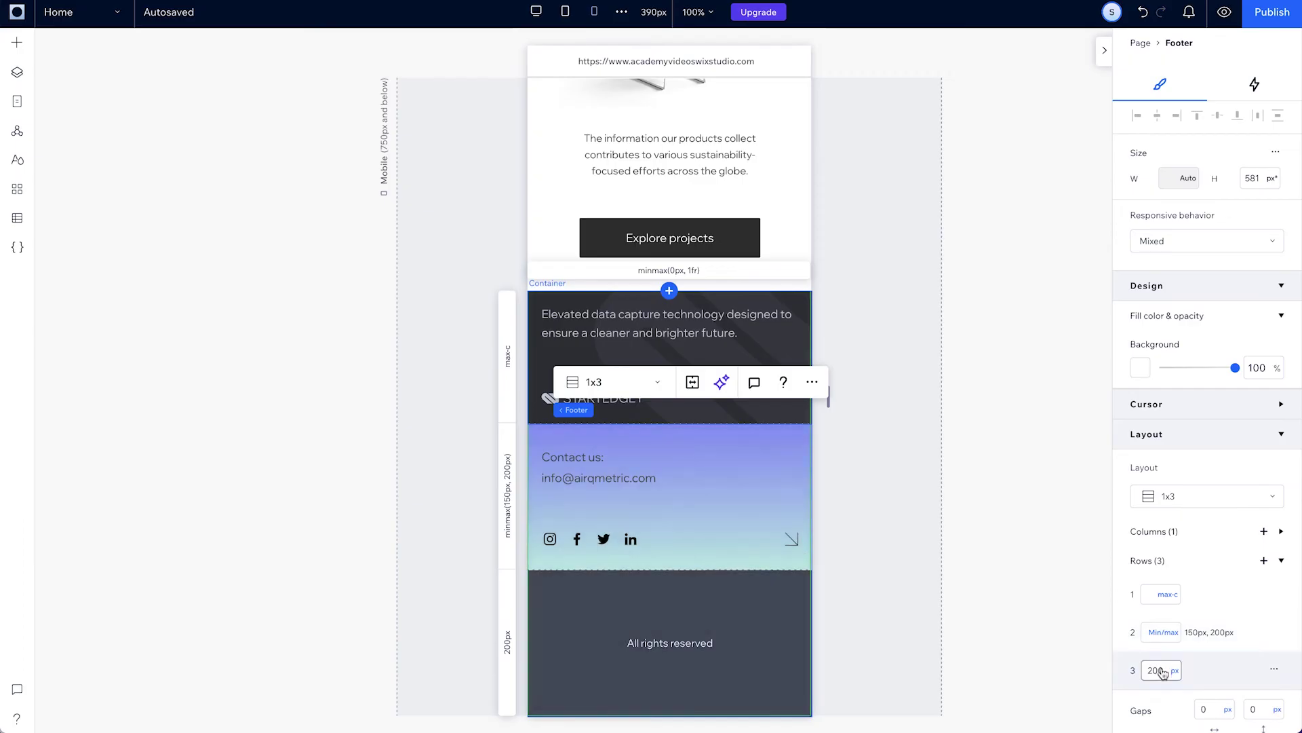
text(50)
key(Return)
Step: Narrow the footer tagline to 310 px wide and return to the desktop layout
click(759, 510)
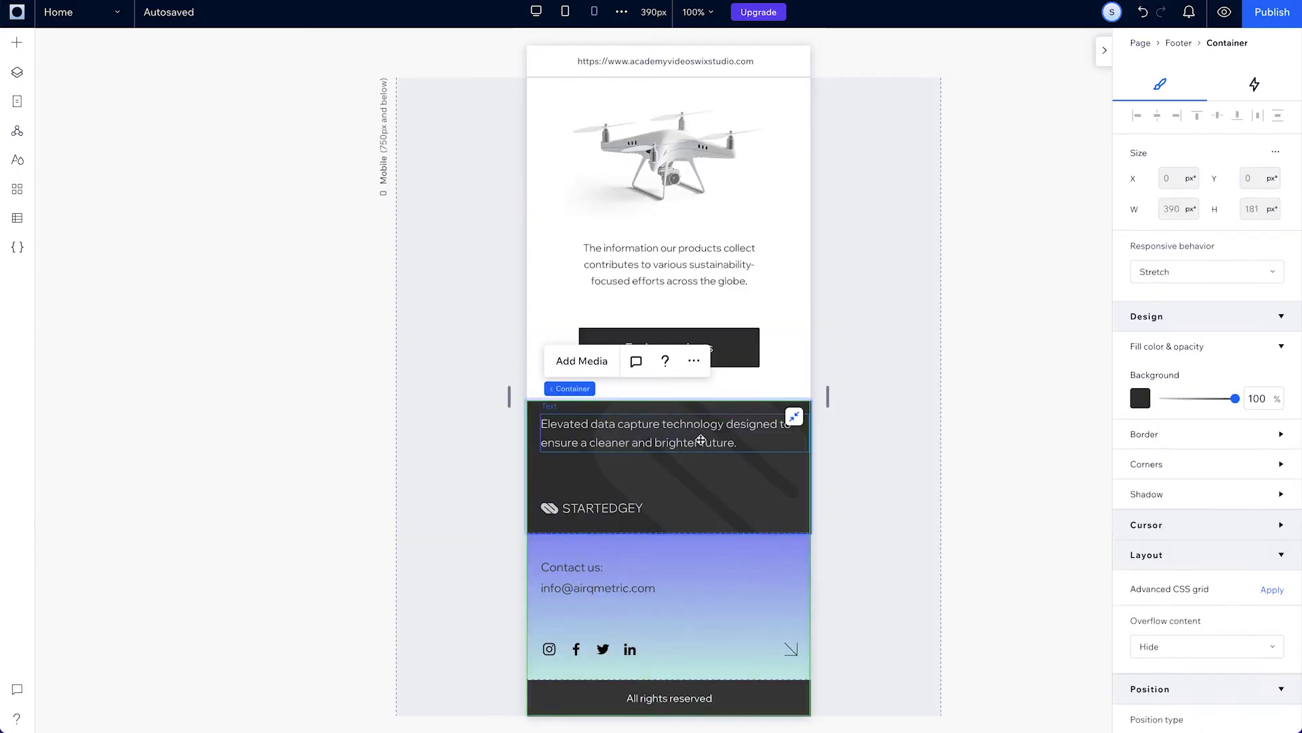
click(773, 438)
drag(795, 438, 753, 441)
click(535, 15)
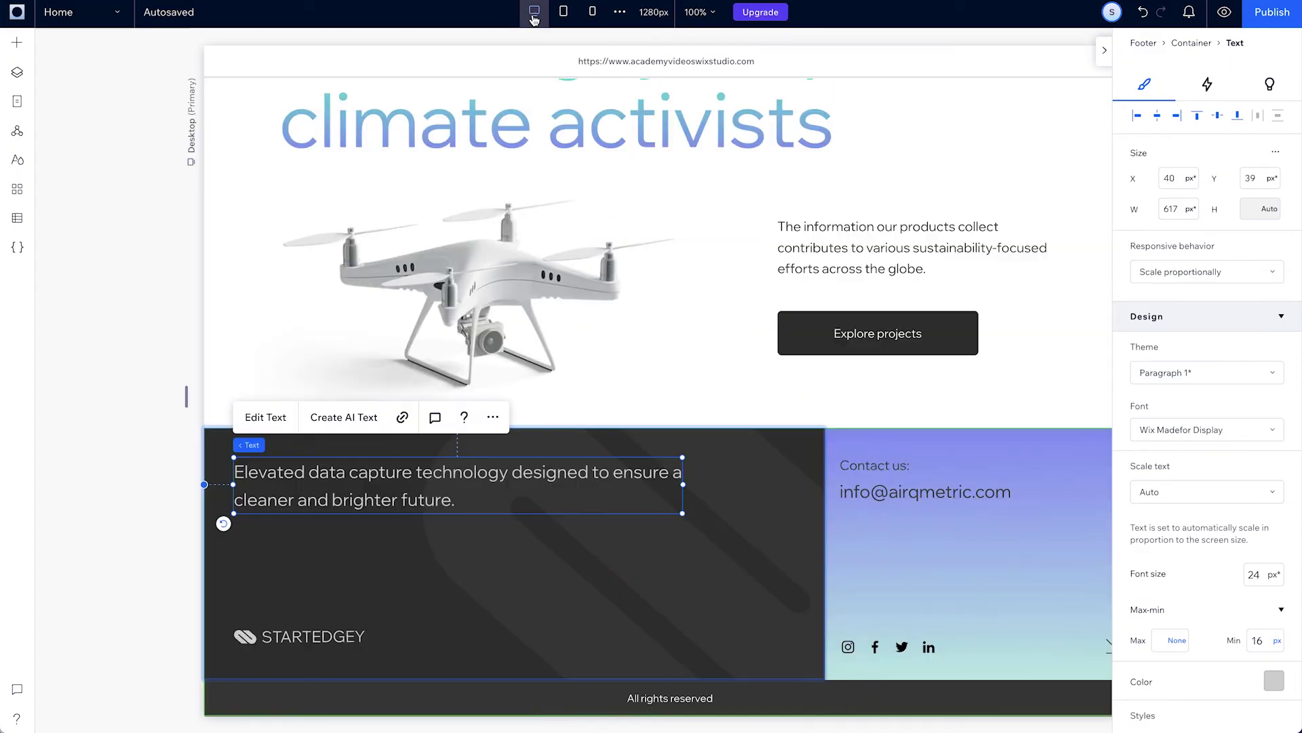
Step: Preview the site and narrow it from desktop through tablet to 320px mobile width
click(1225, 12)
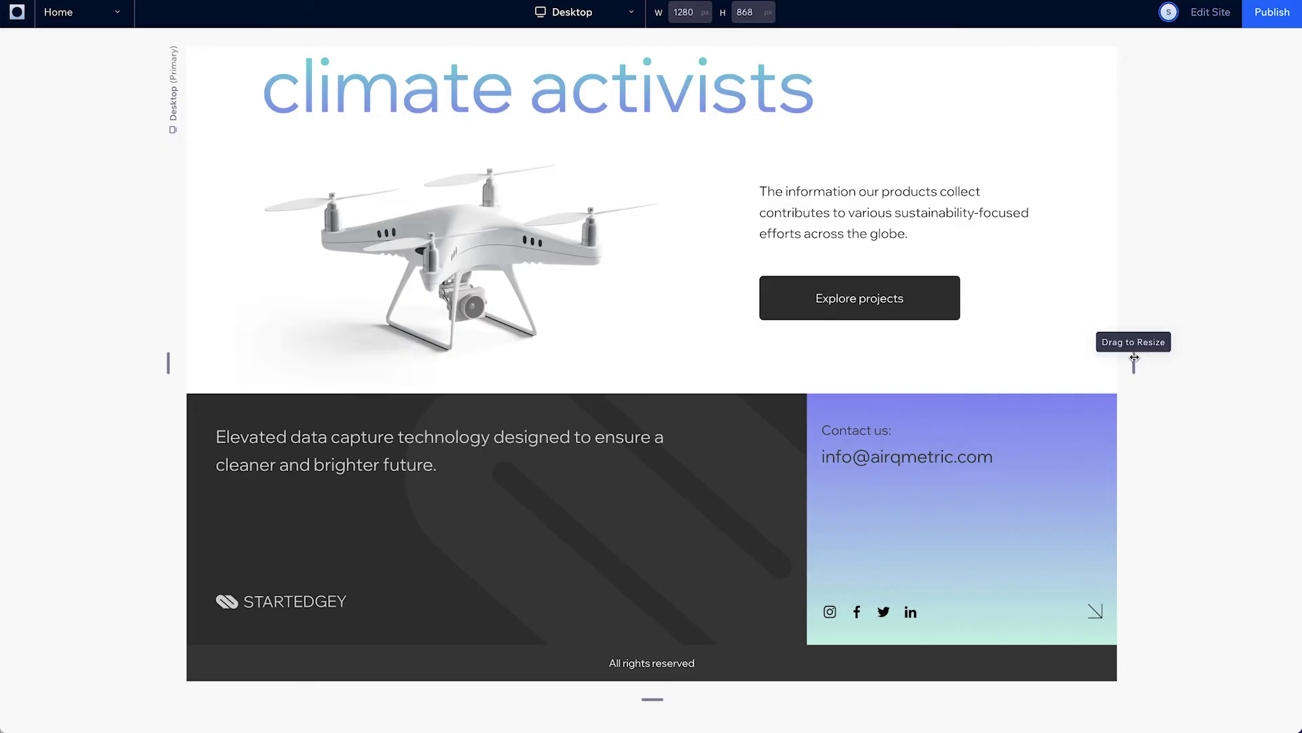
drag(1135, 357, 912, 402)
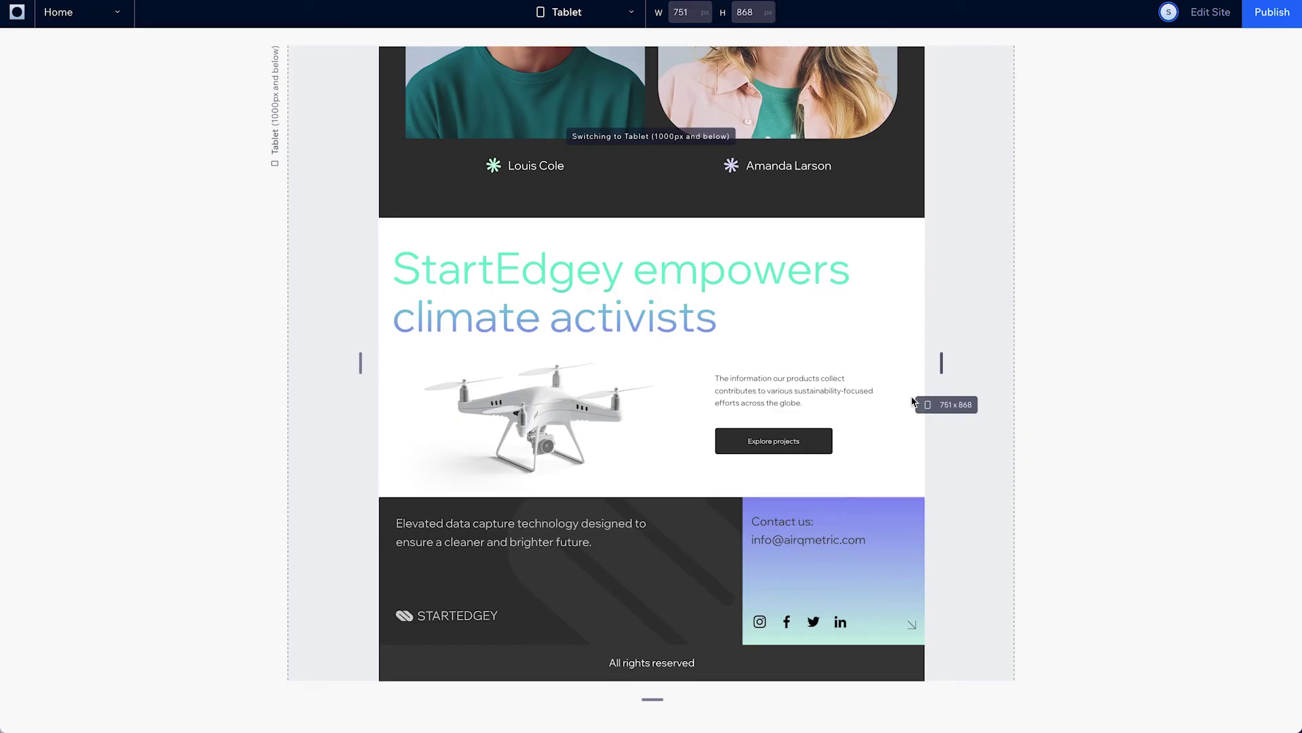
drag(912, 402, 773, 422)
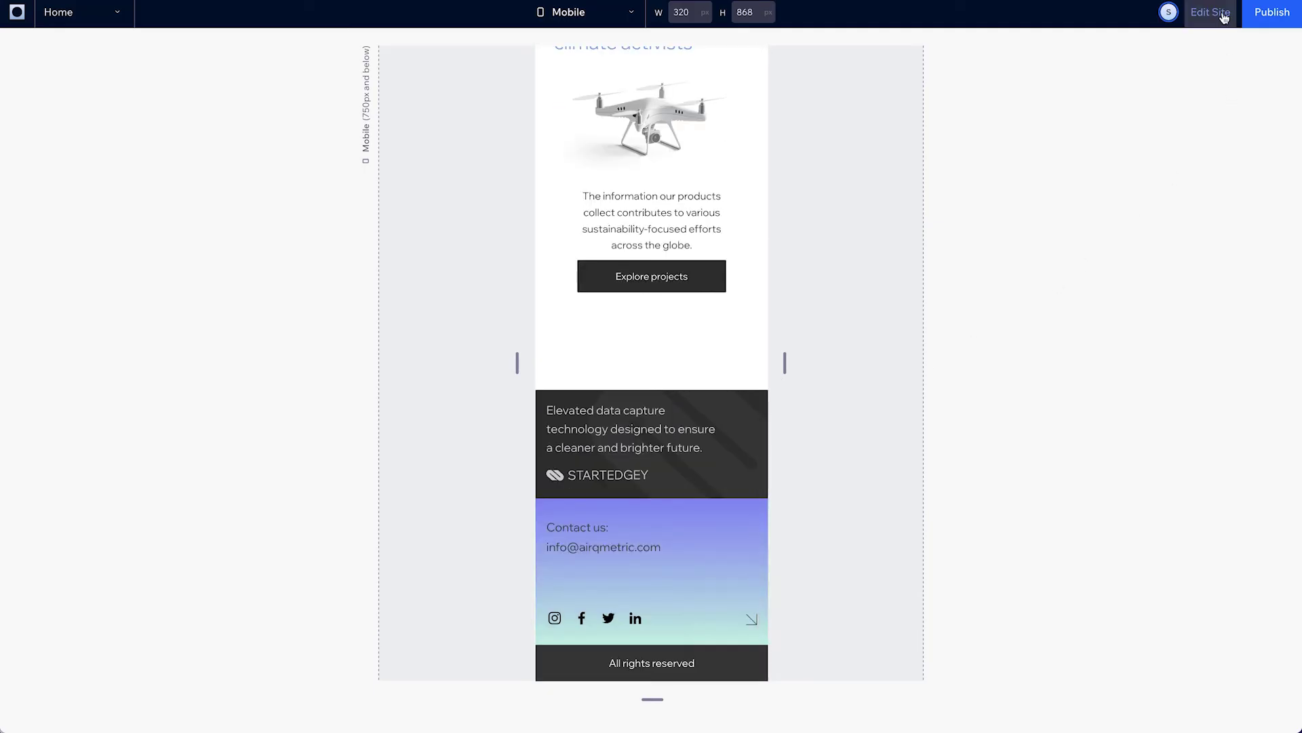
Step: Add a Home anchor to the hero section and an About anchor to the About section
click(1224, 17)
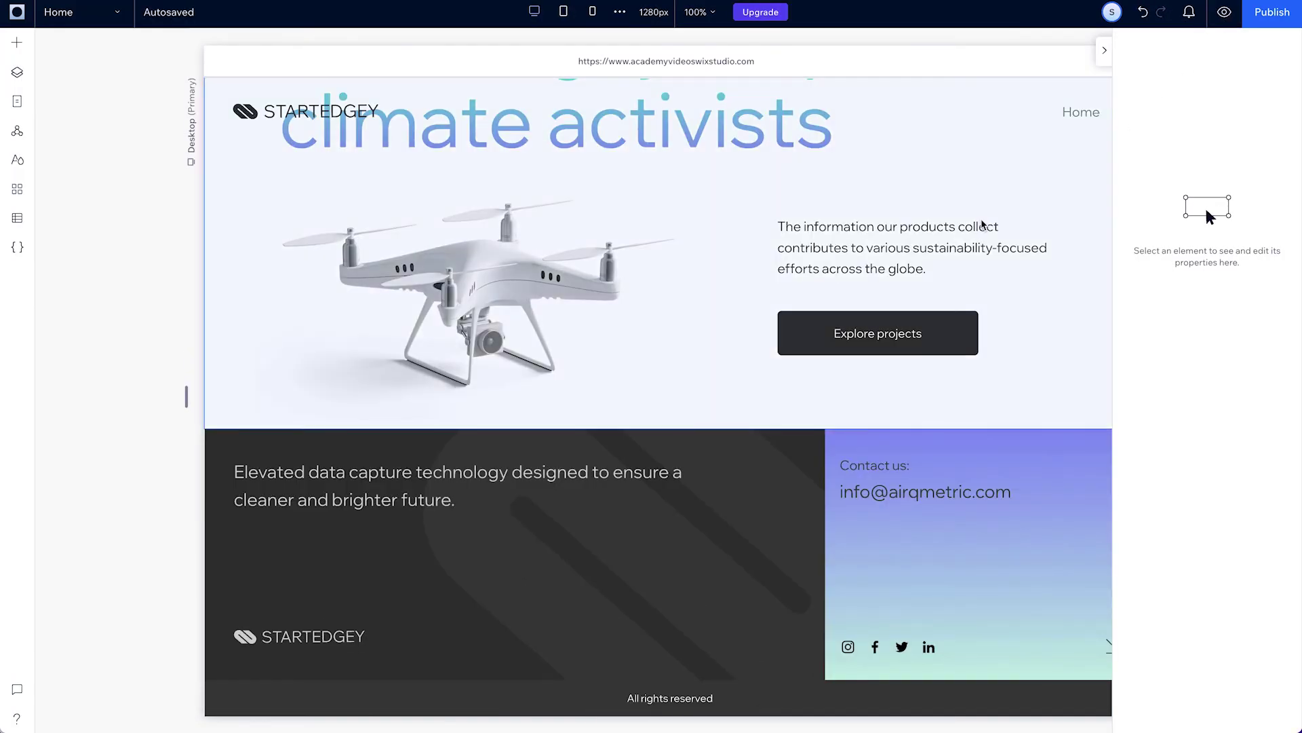
scroll(982, 223, up, 20)
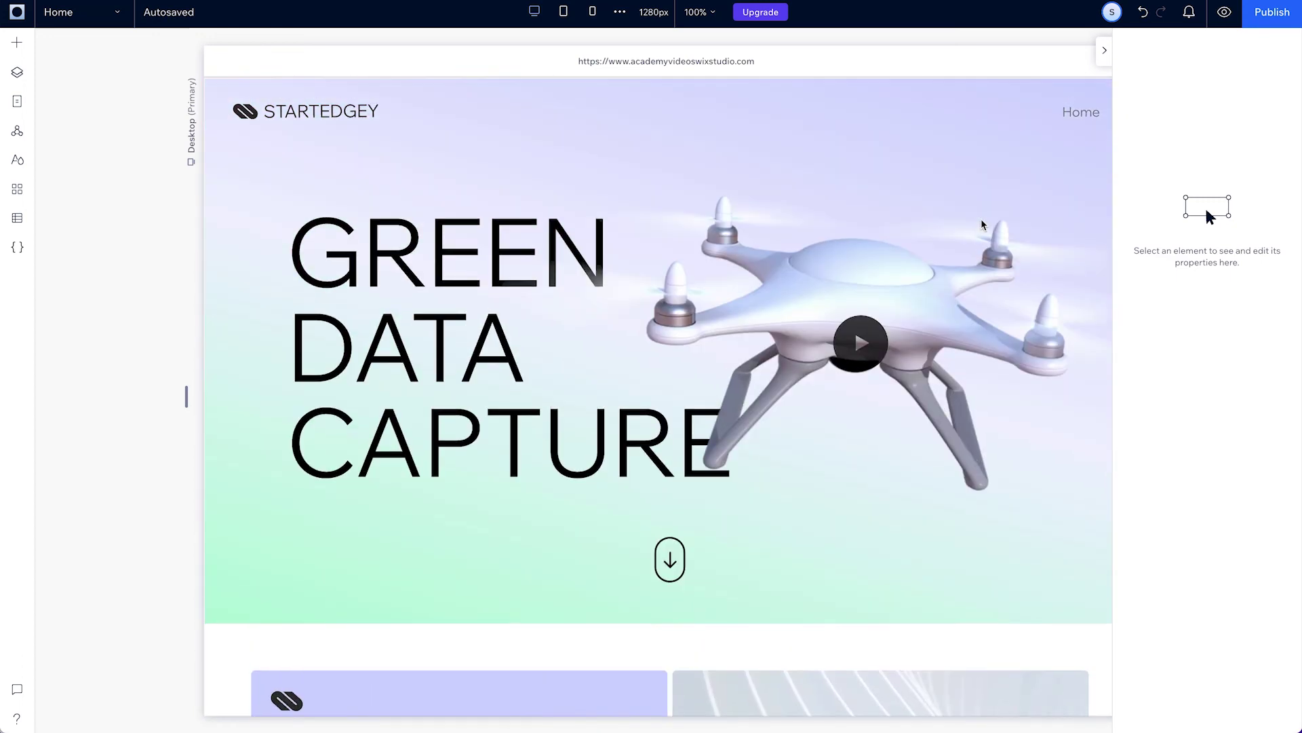
click(977, 175)
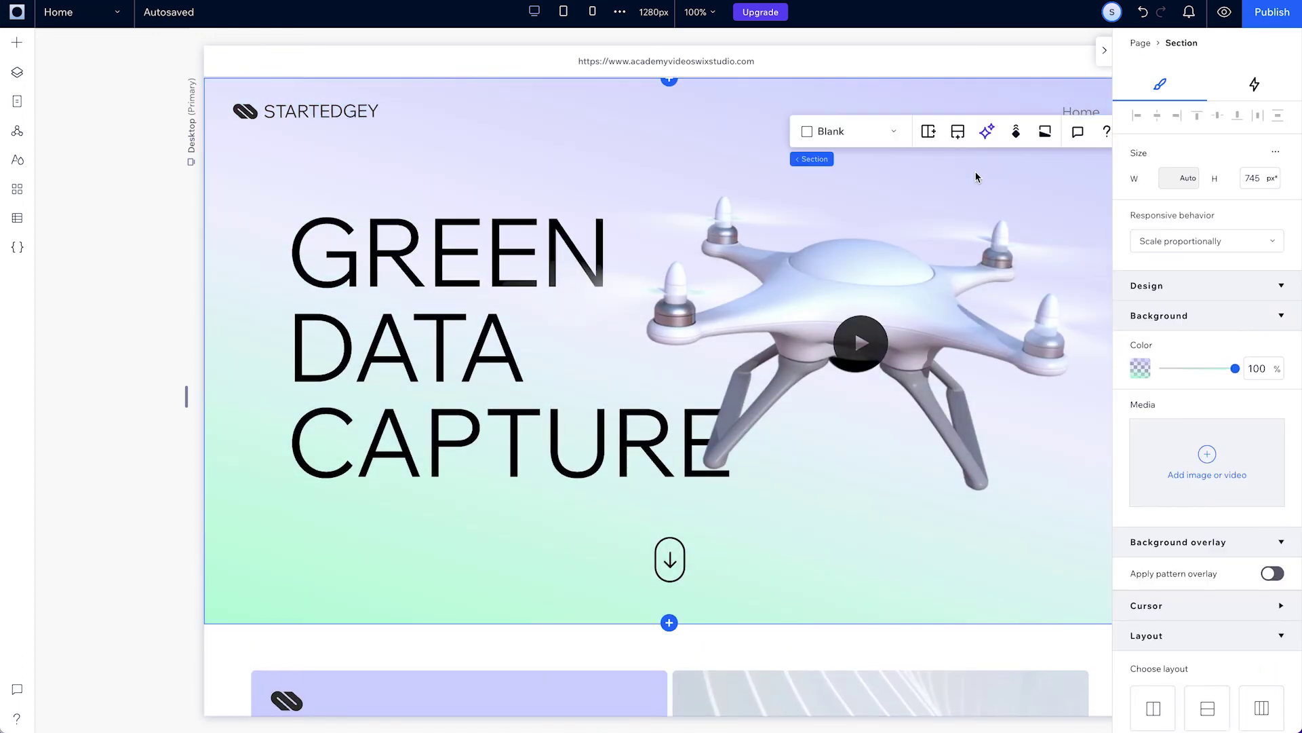
scroll(1214, 515, down, 8)
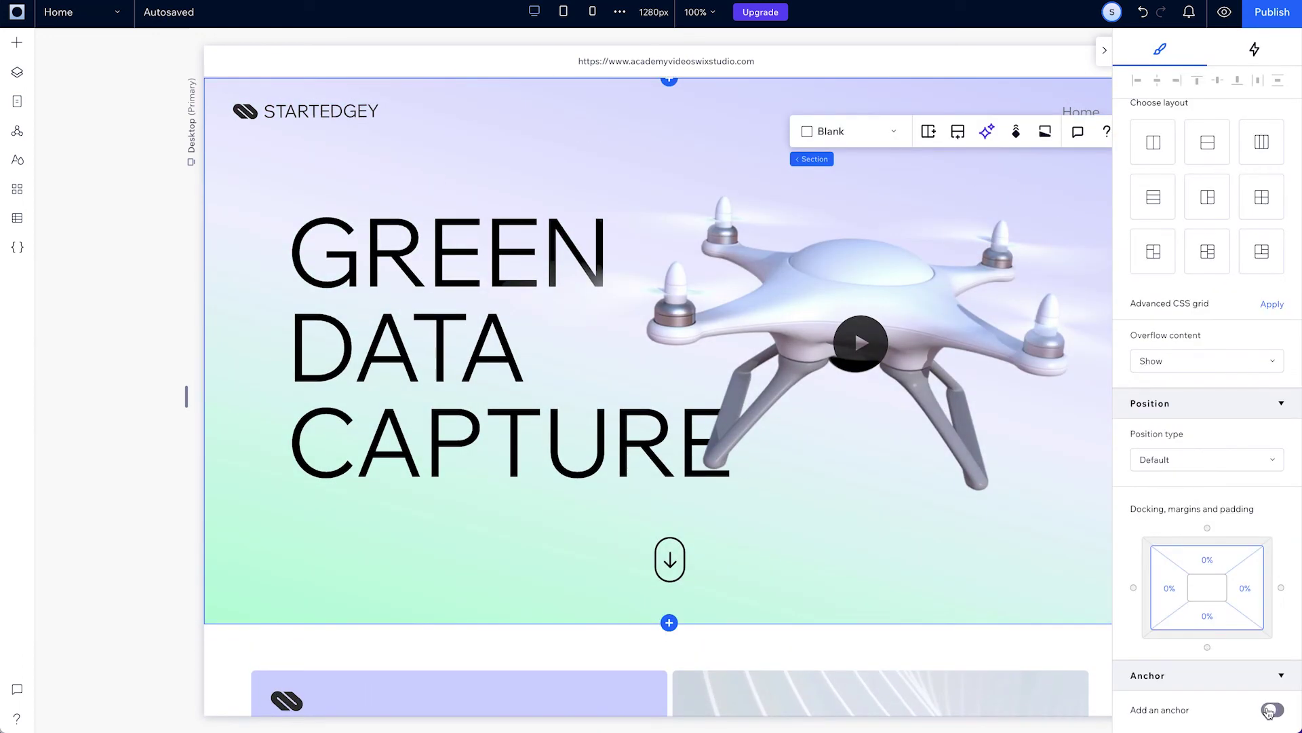
scroll(1267, 709, down, 1)
click(1267, 711)
text(Home)
scroll(925, 597, down, 6)
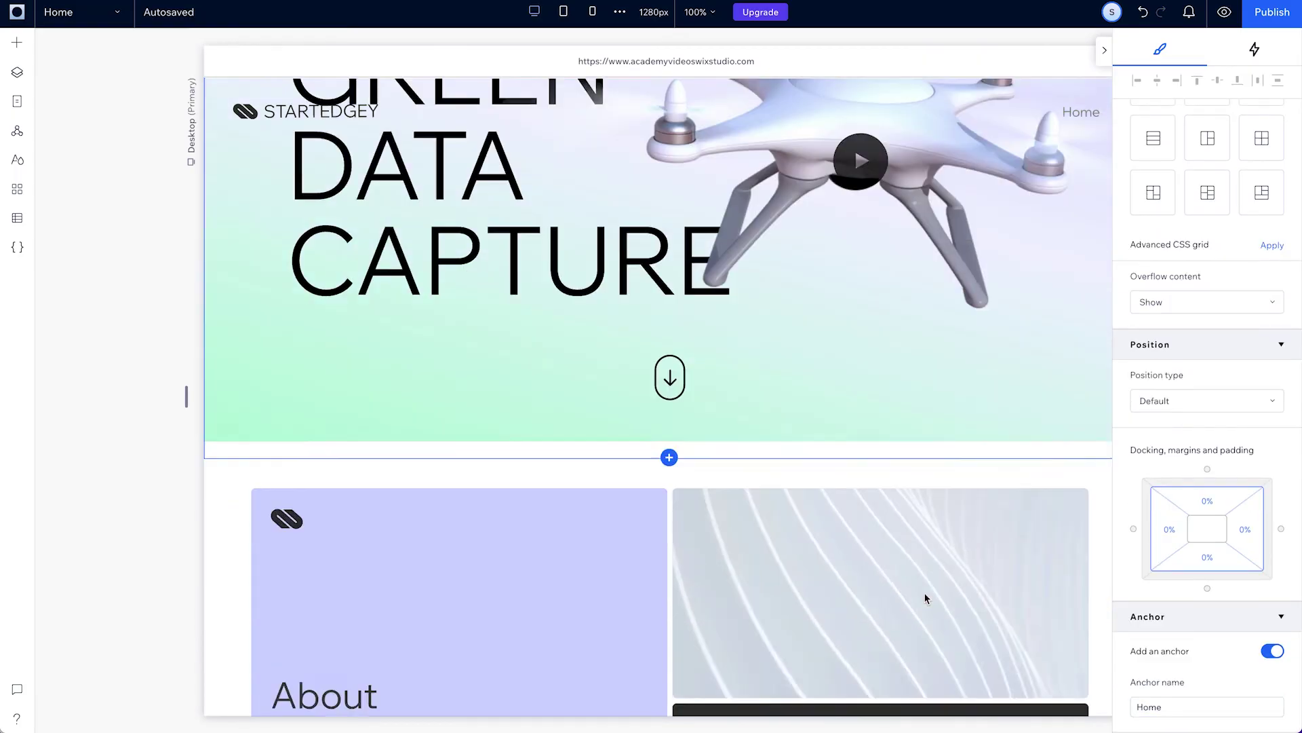
click(908, 660)
click(1208, 706)
text(About)
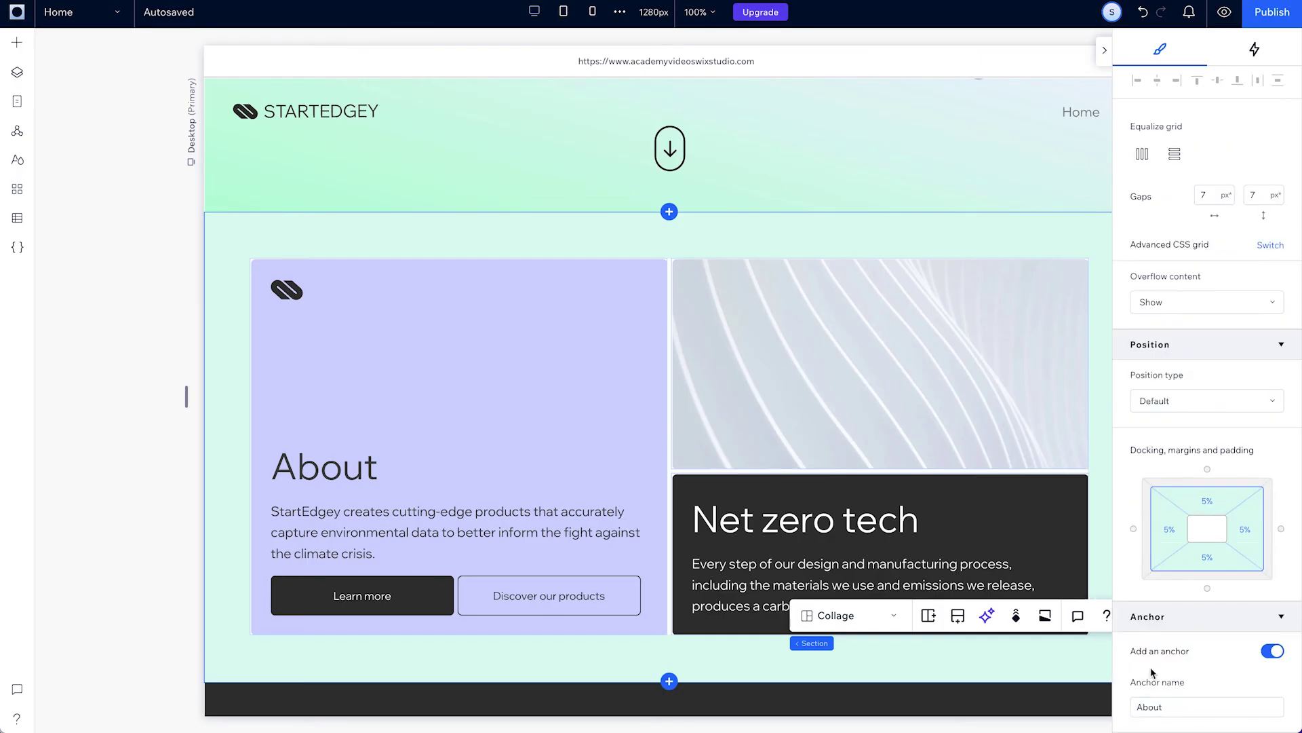
Step: Add Team and Vision anchors to the Our team and climate activists sections
scroll(945, 567, down, 6)
click(896, 633)
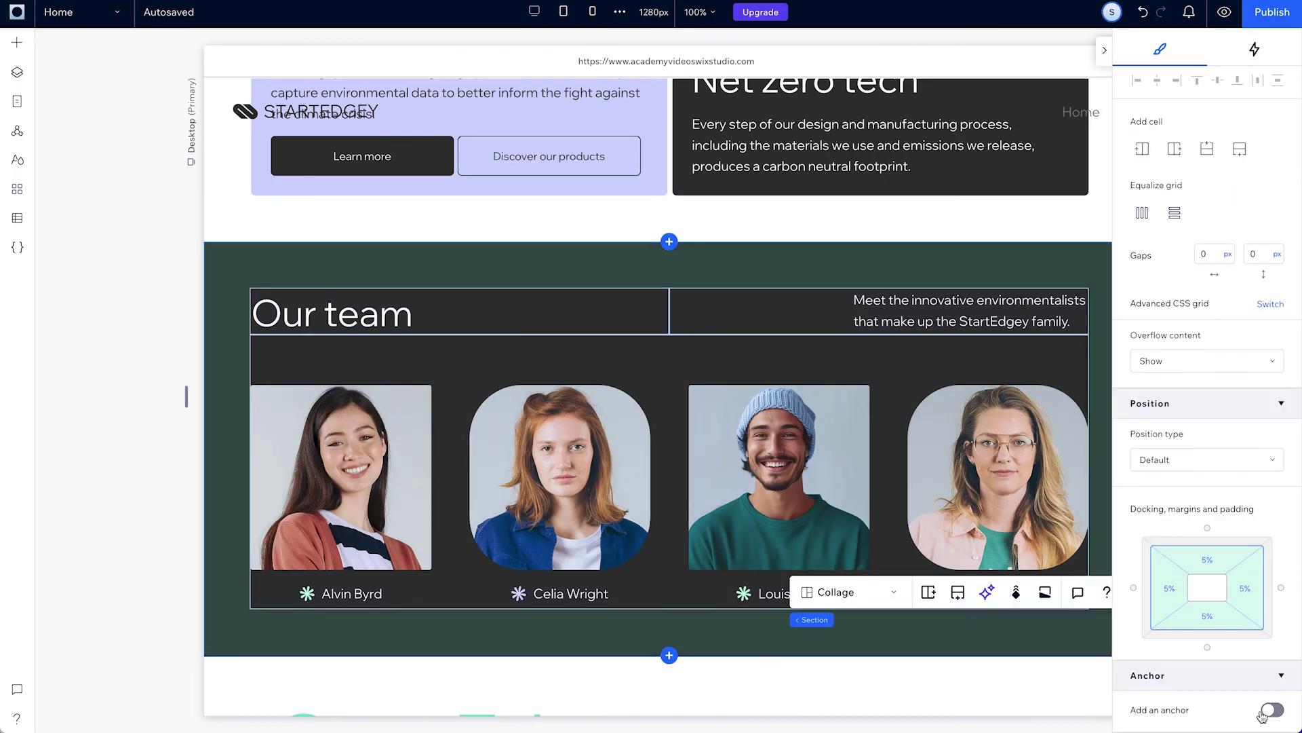
click(1262, 710)
scroll(1023, 350, down, 8)
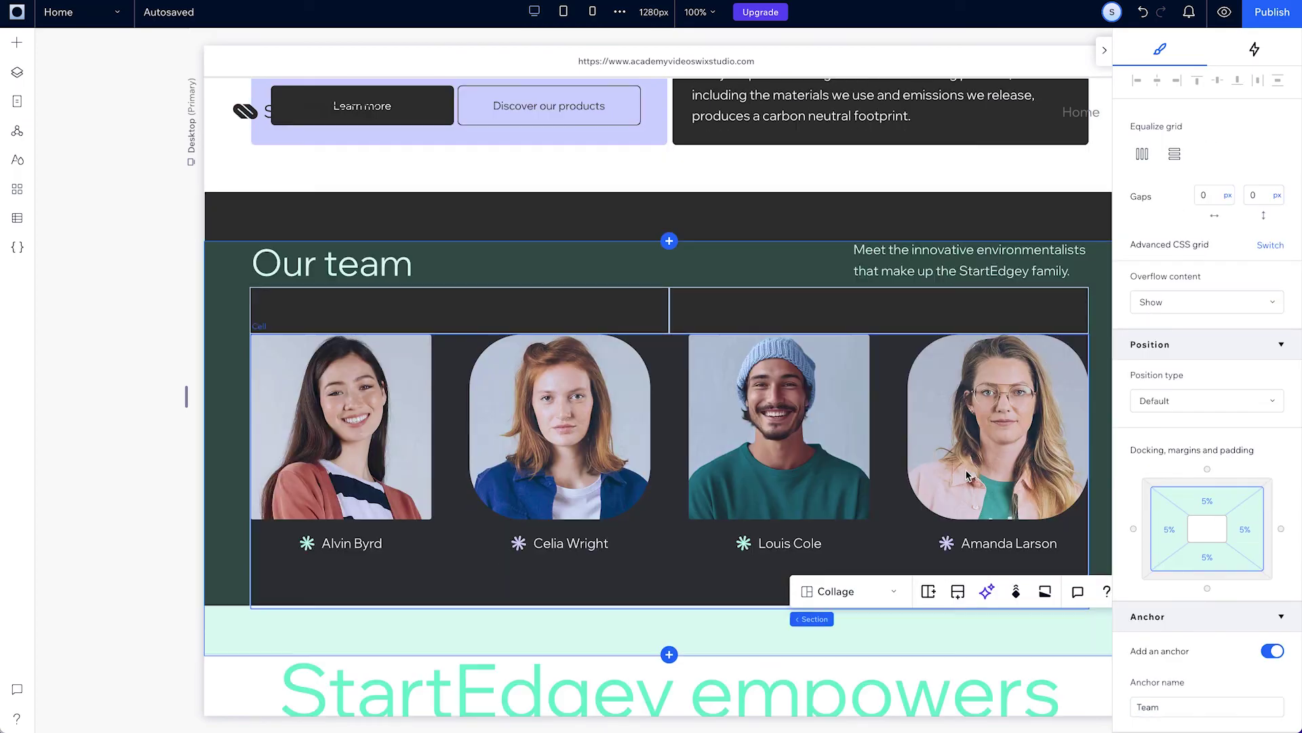
click(1023, 350)
click(1267, 710)
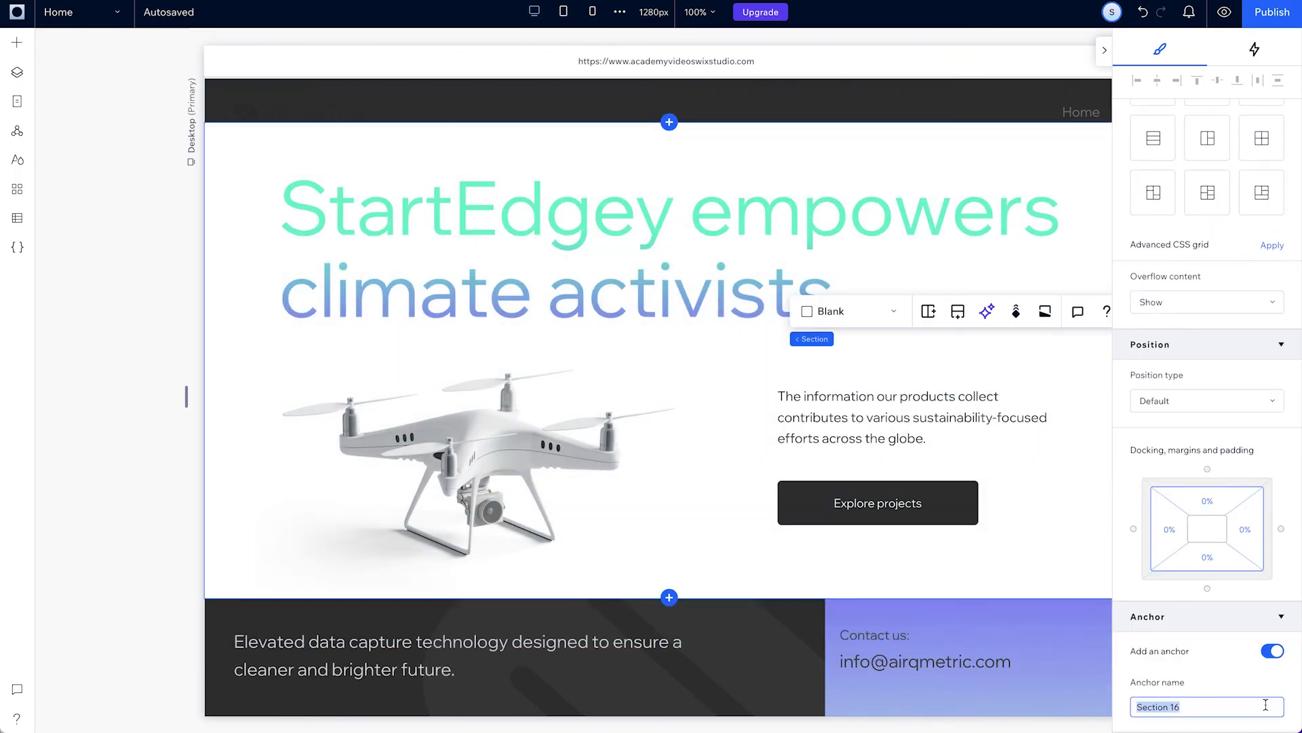
scroll(989, 533, up, 15)
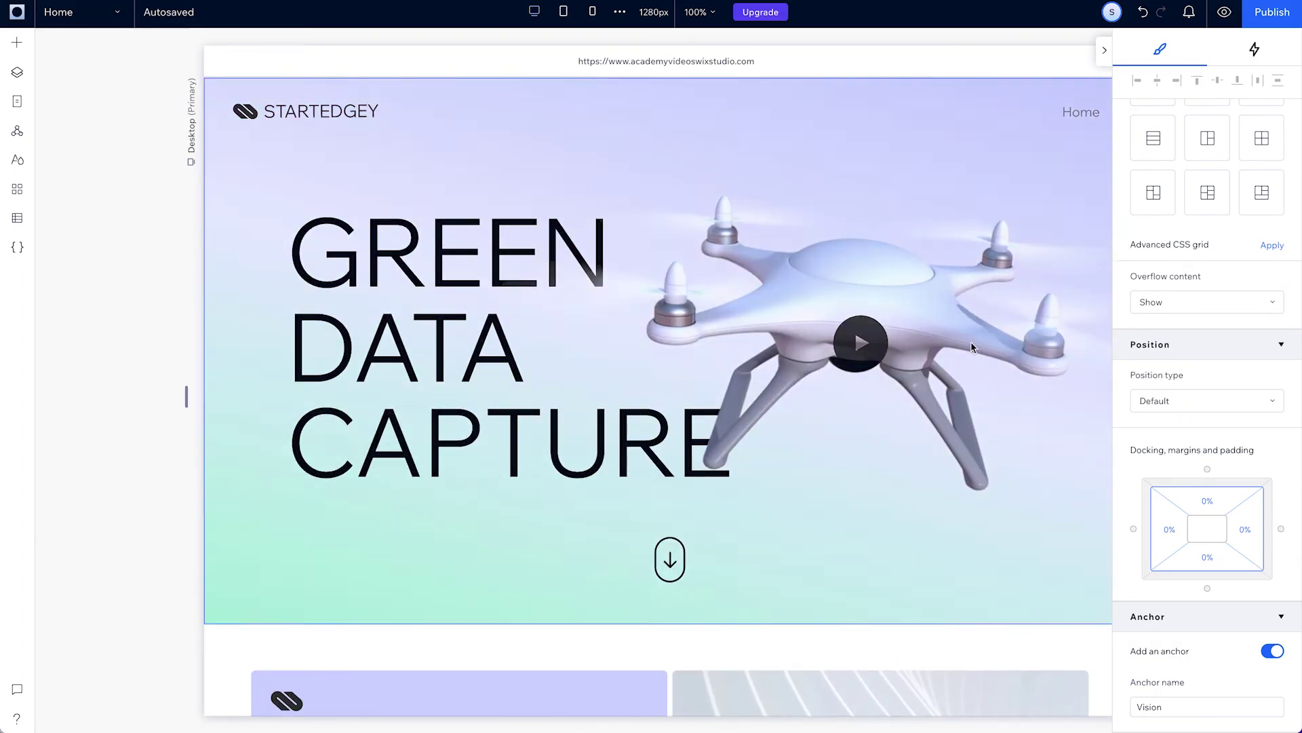
click(990, 110)
Step: Link the header menu's Home item to the Home anchor
click(1071, 116)
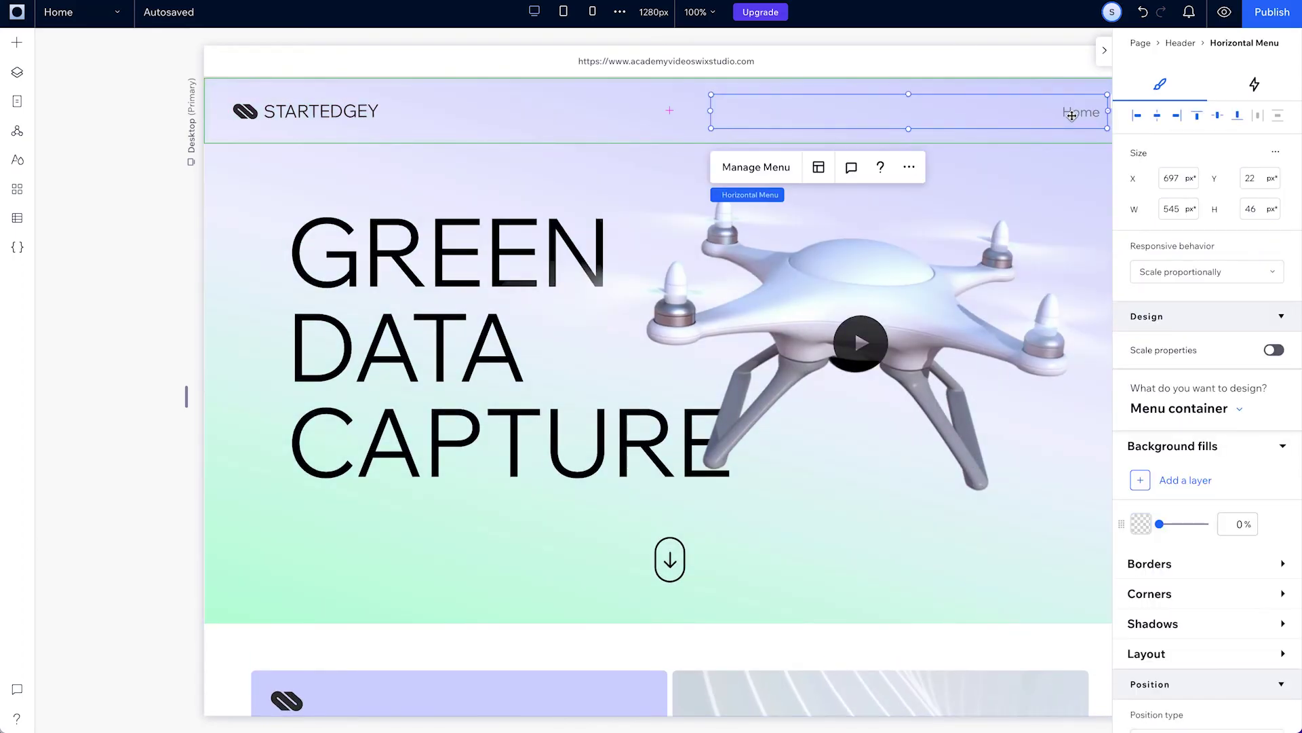
click(761, 166)
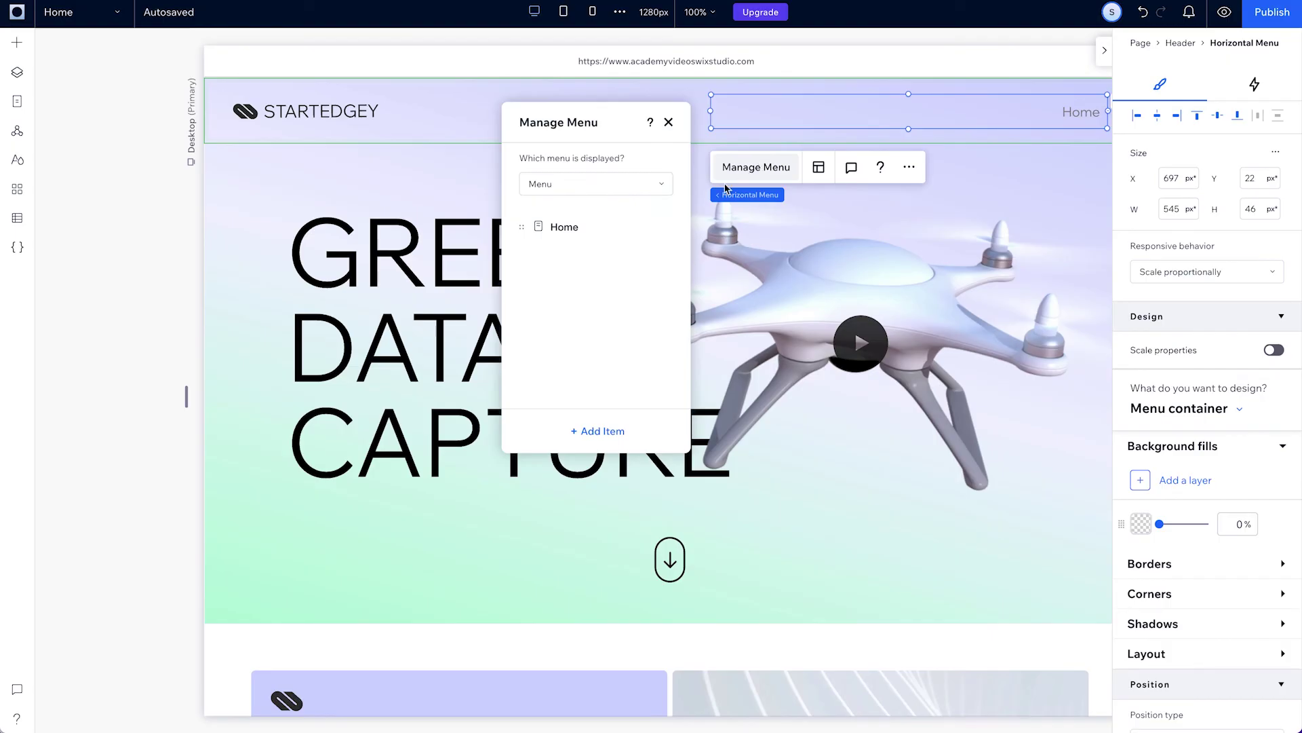
click(654, 226)
click(706, 246)
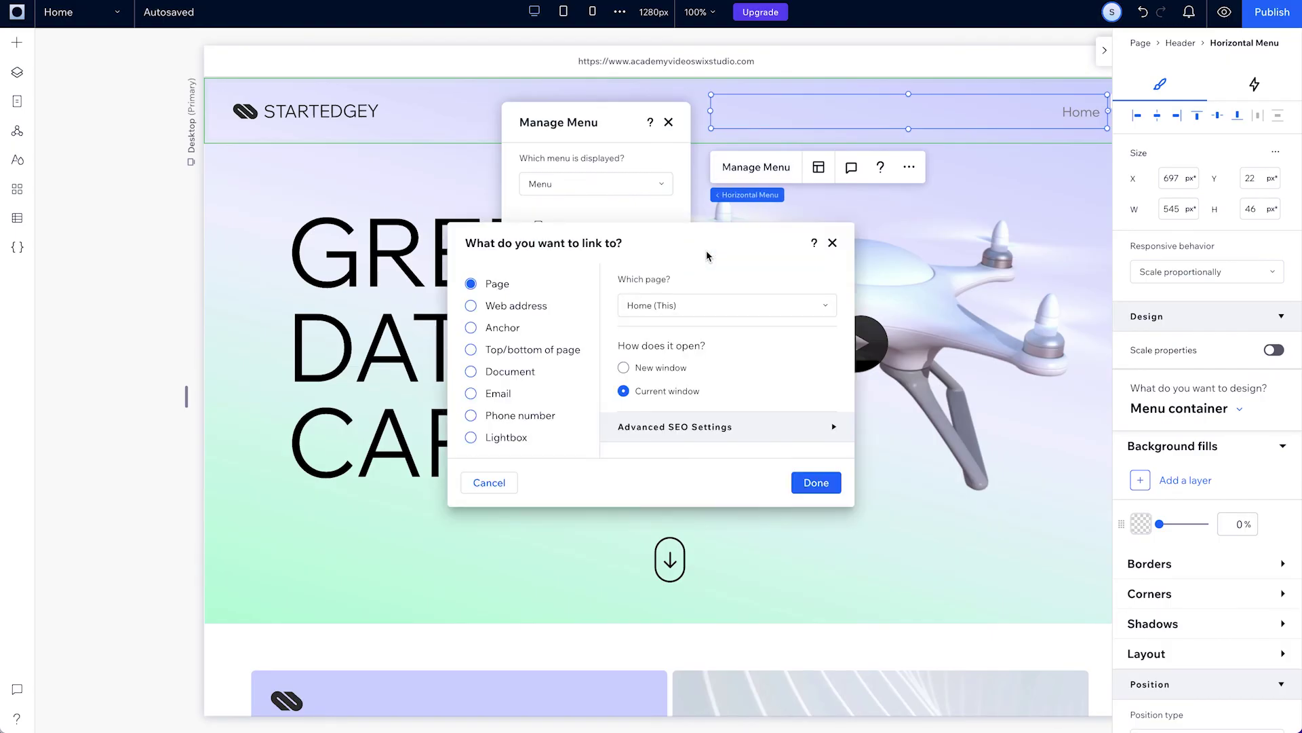
click(510, 335)
click(745, 305)
click(726, 335)
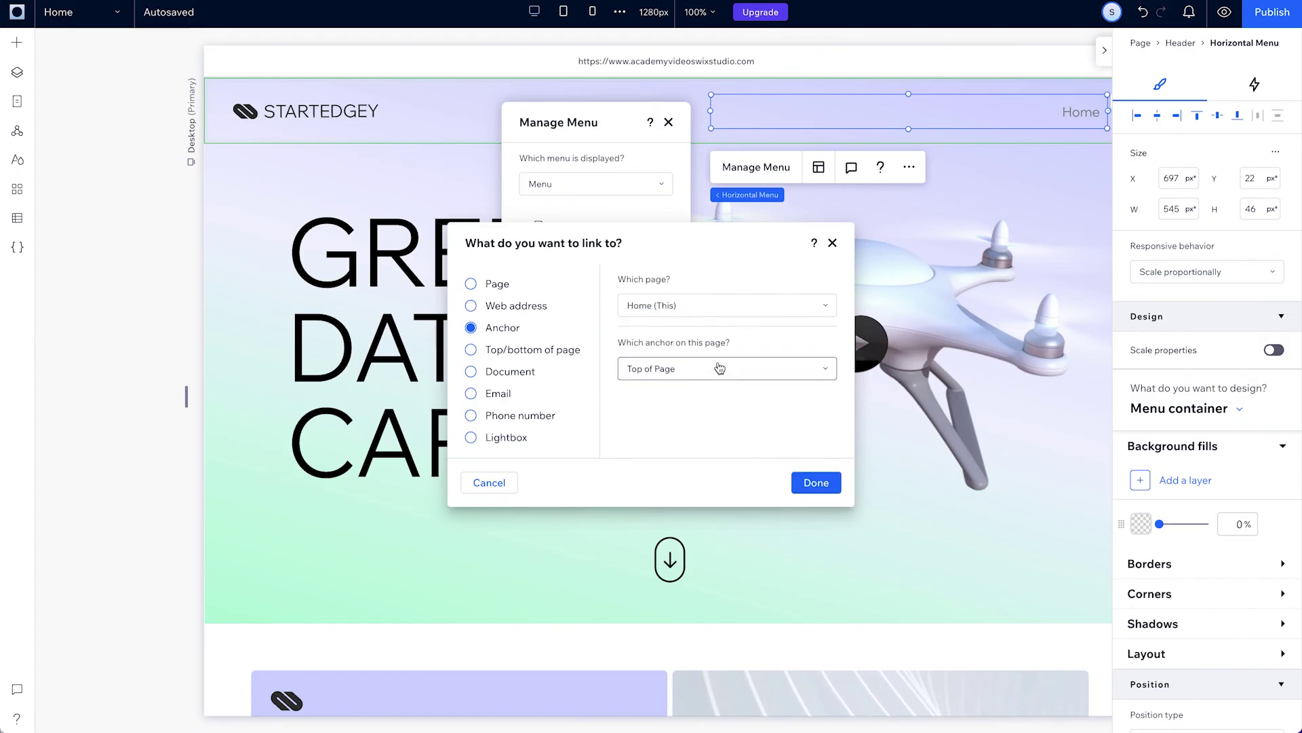
click(721, 368)
click(692, 428)
click(829, 495)
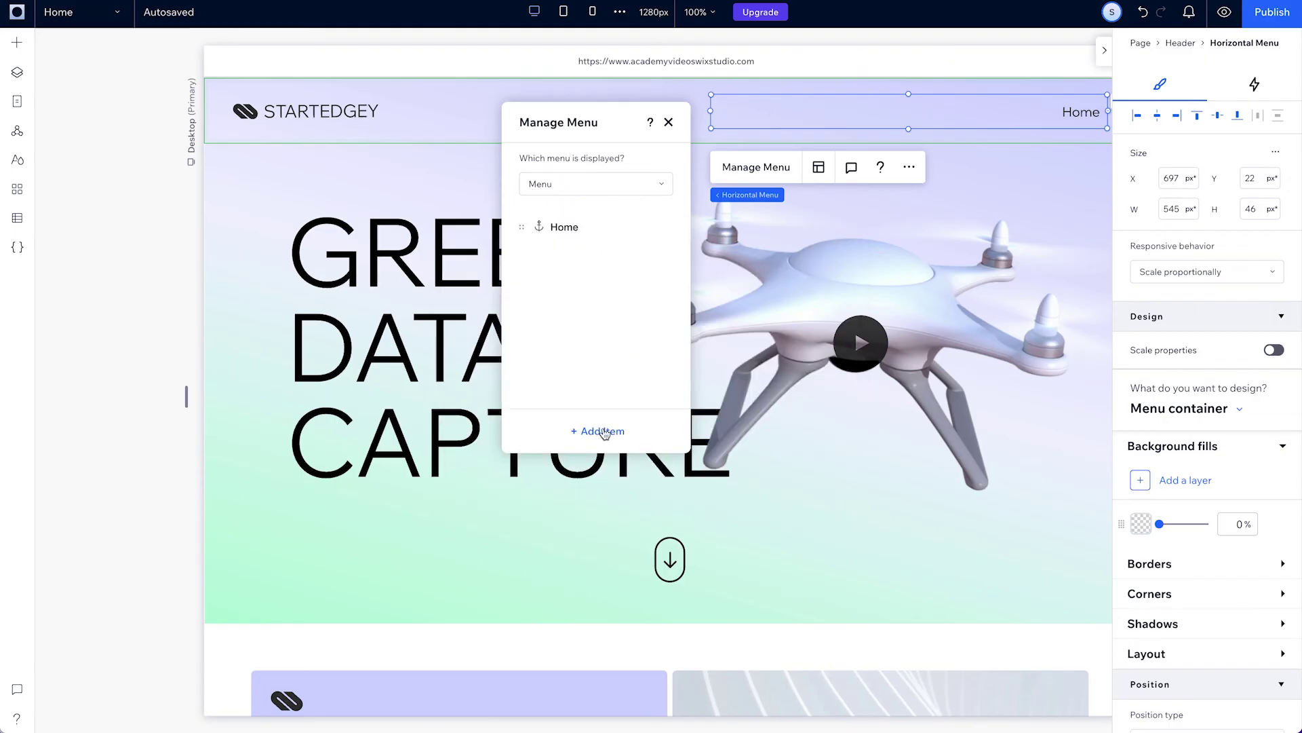
Step: Add an About menu item linked to the About anchor
click(597, 427)
click(471, 328)
click(693, 369)
click(652, 450)
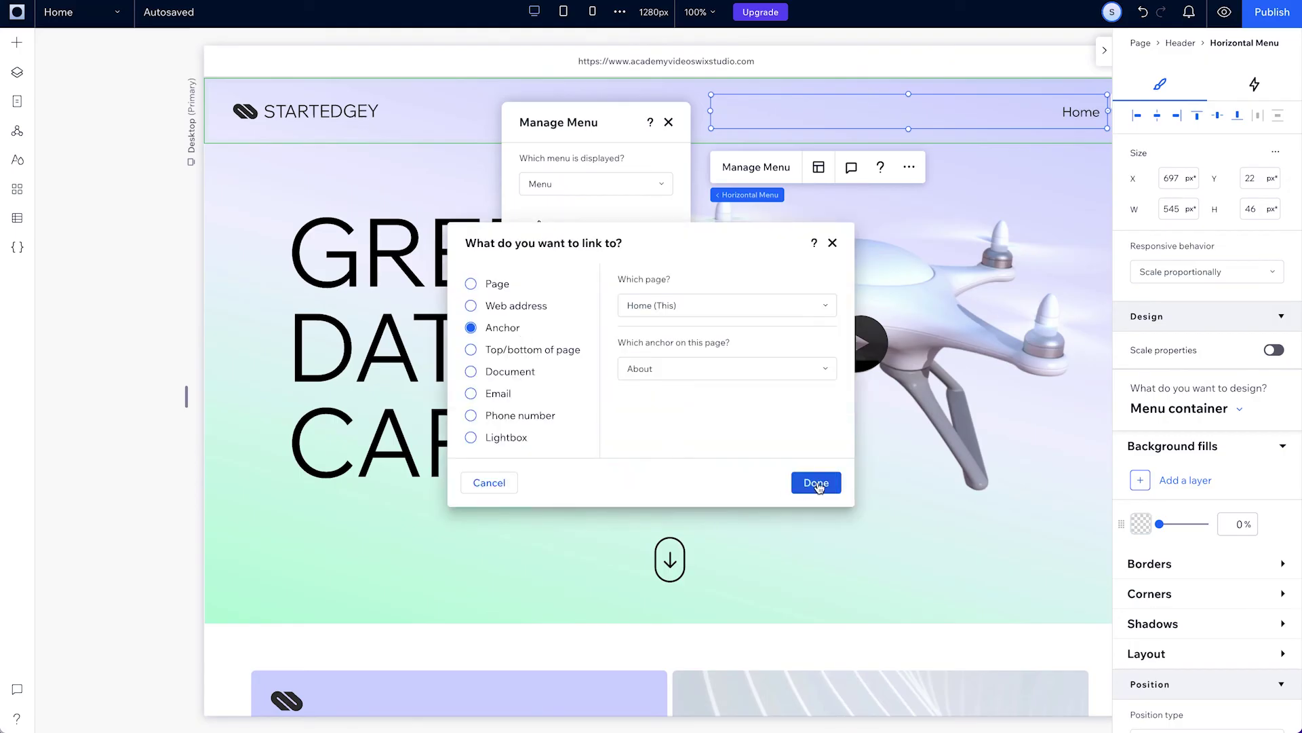
click(818, 483)
text(About)
key(Return)
Step: Add a Team menu item linked to the Team anchor
click(597, 431)
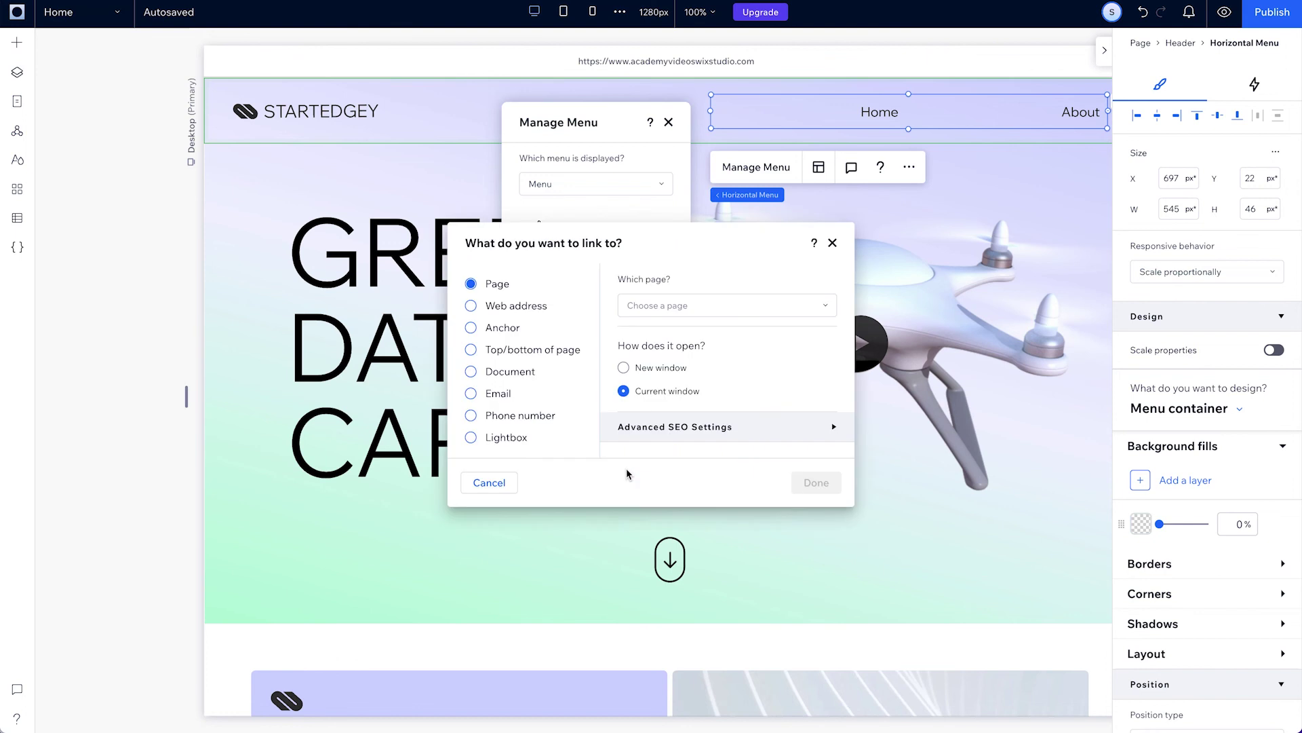
click(471, 328)
click(692, 366)
click(671, 471)
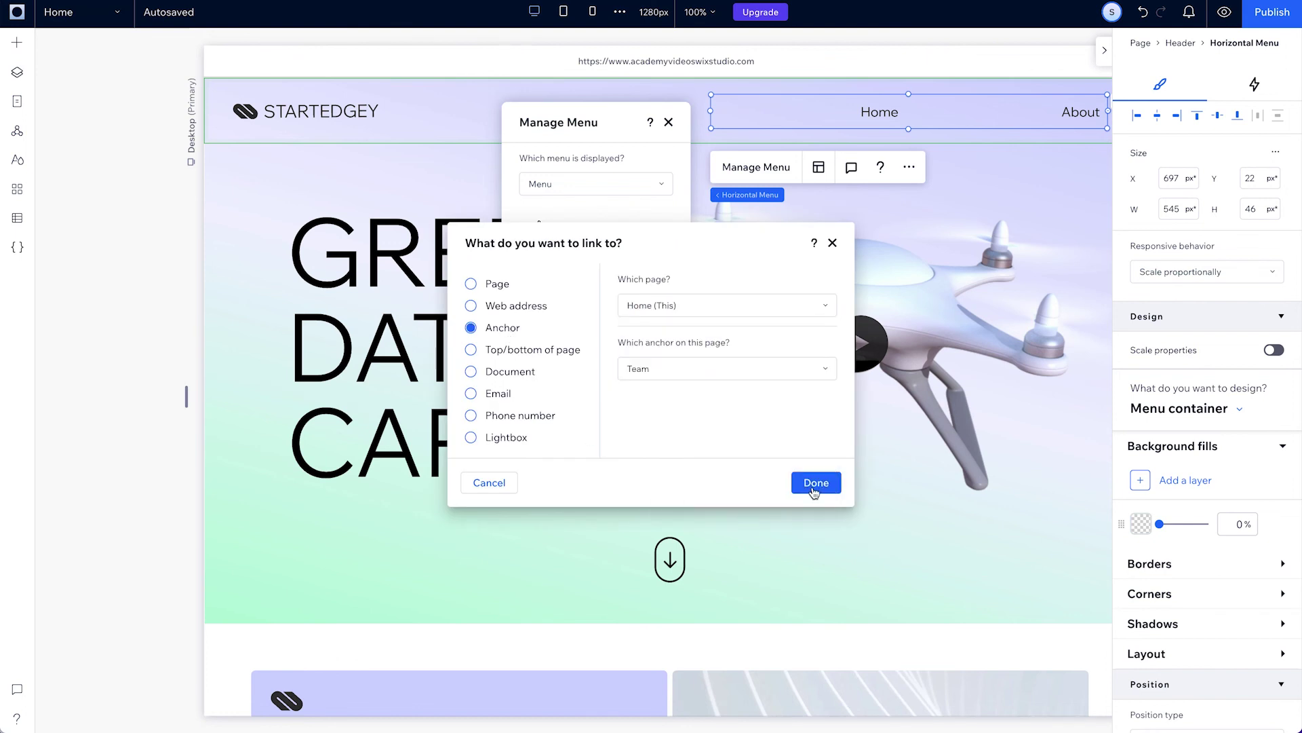
click(817, 483)
text(Team)
key(Return)
Step: Add a Vision menu item linked to the Vision anchor on the Home page
click(598, 430)
click(641, 476)
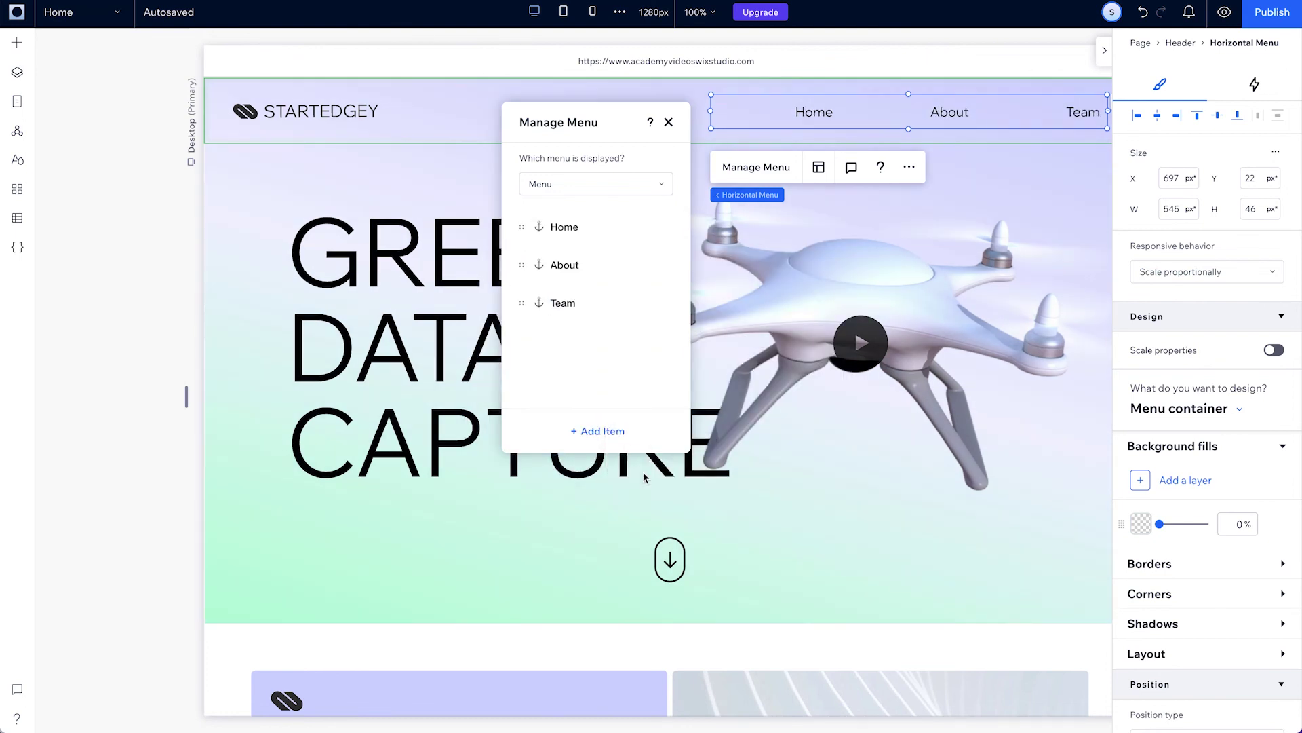
click(502, 327)
click(726, 305)
click(690, 351)
click(726, 366)
click(677, 459)
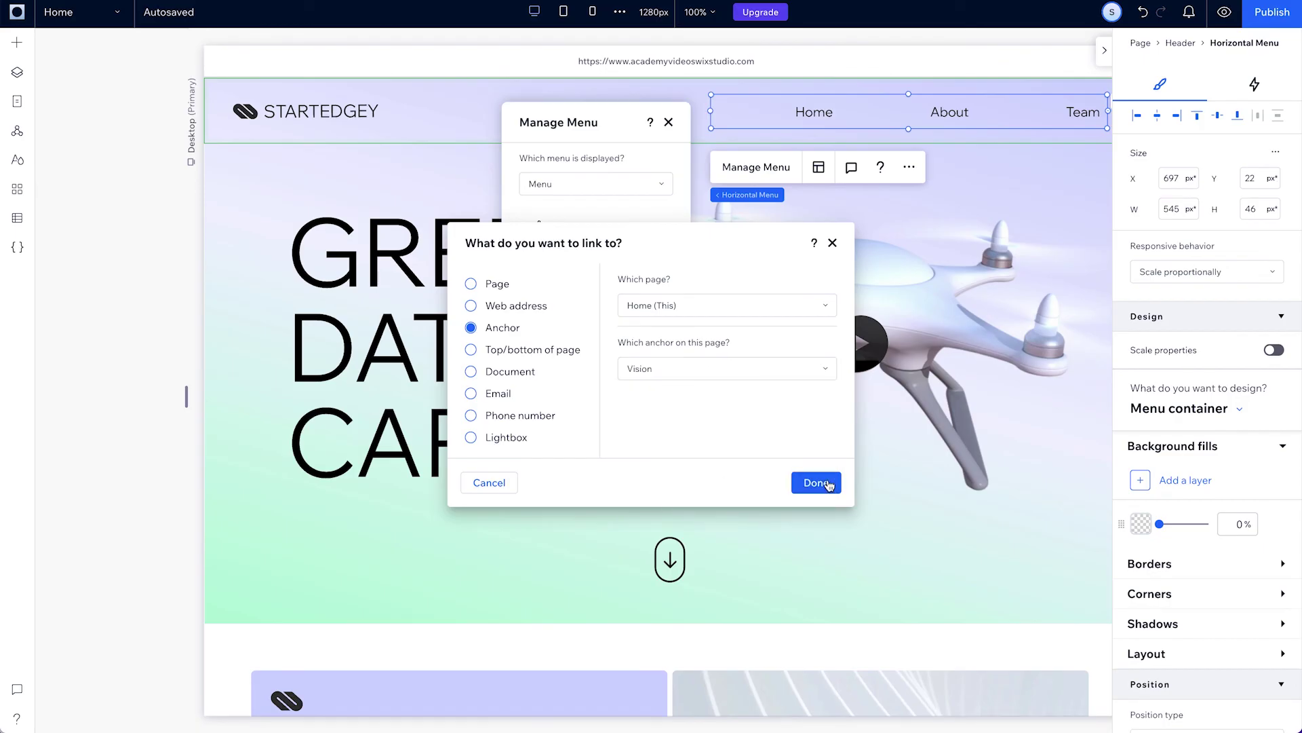
click(821, 483)
text(Vision)
key(Return)
click(669, 122)
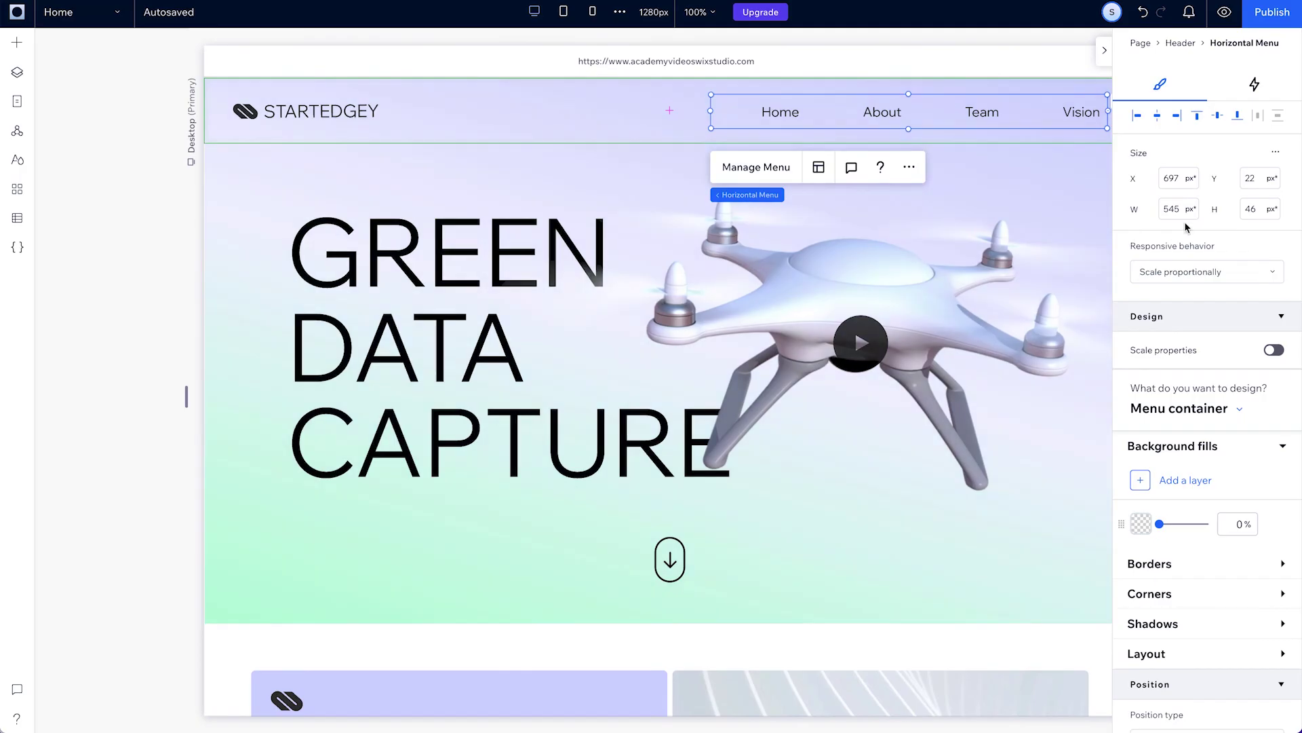
Step: Set the STARTEDGEY logo's responsive behaviour to Fixed
click(305, 110)
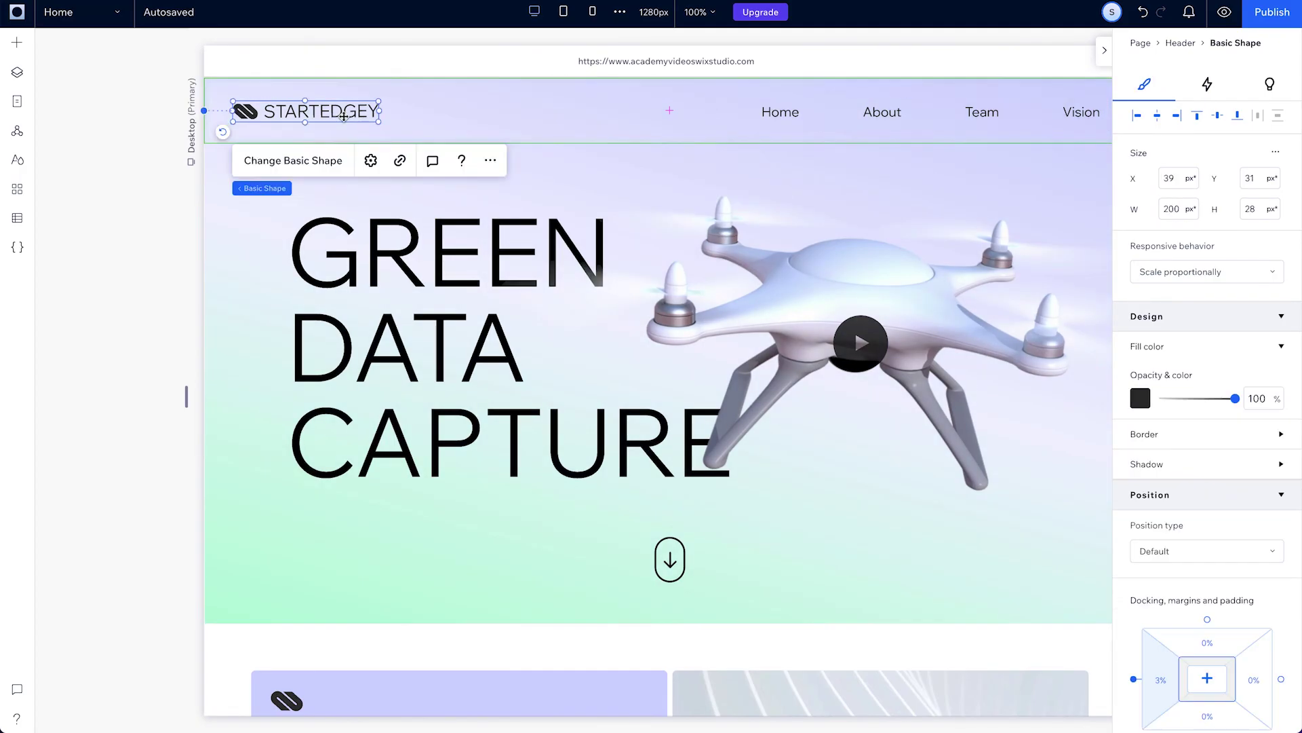
click(1192, 272)
click(1150, 326)
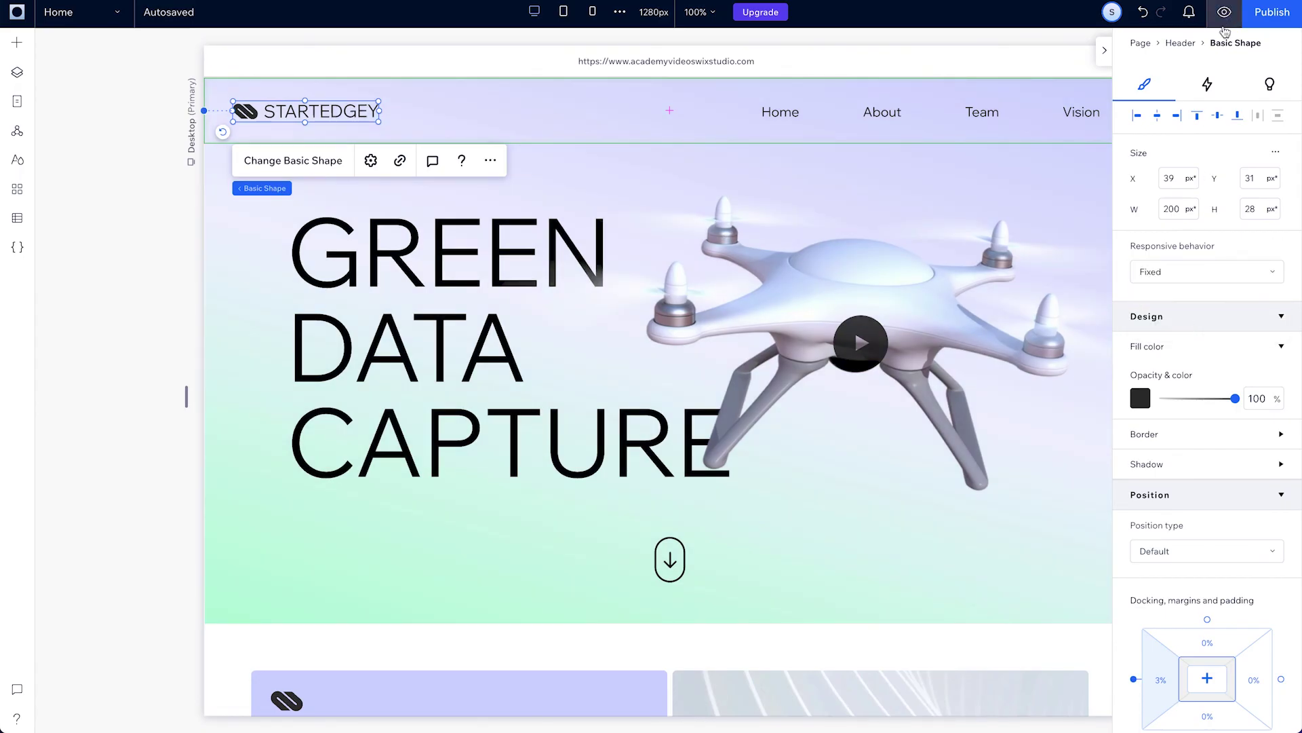
Step: Preview the finished site and scroll down through the page and back up
click(1224, 11)
scroll(1084, 368, down, 10)
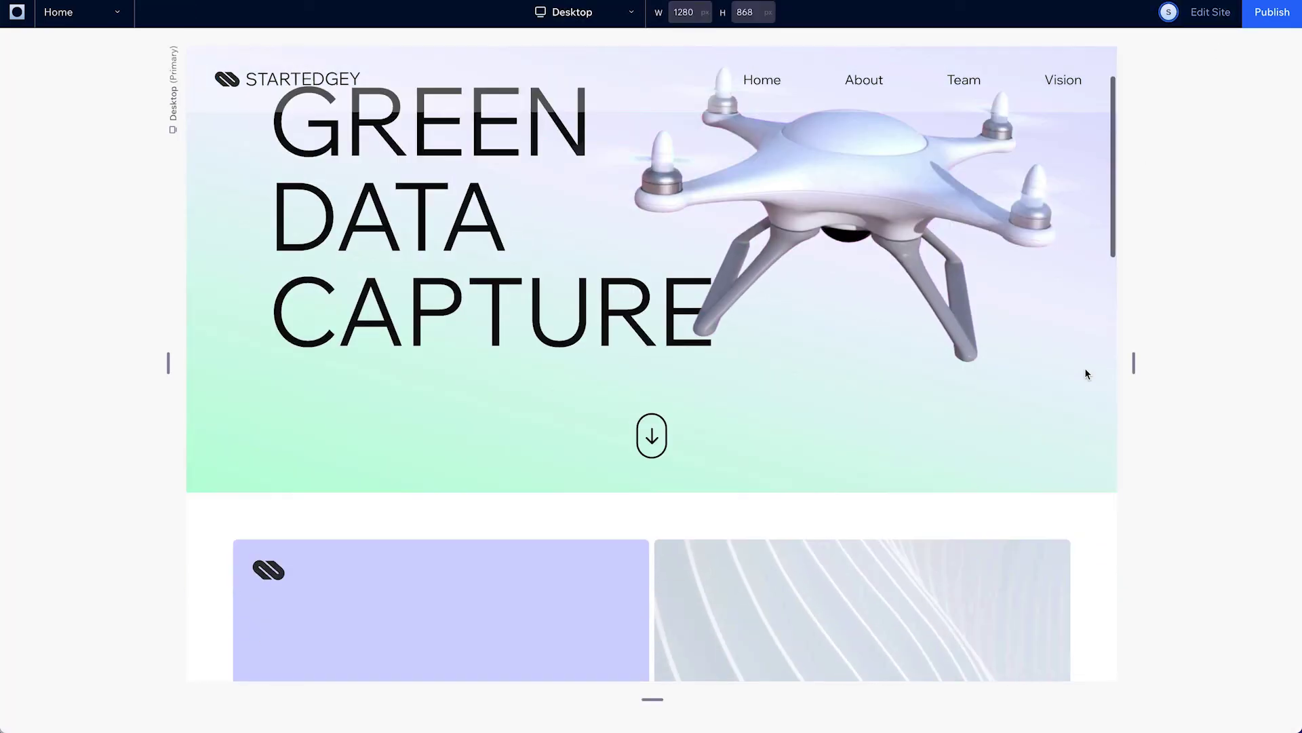
scroll(1084, 368, down, 10)
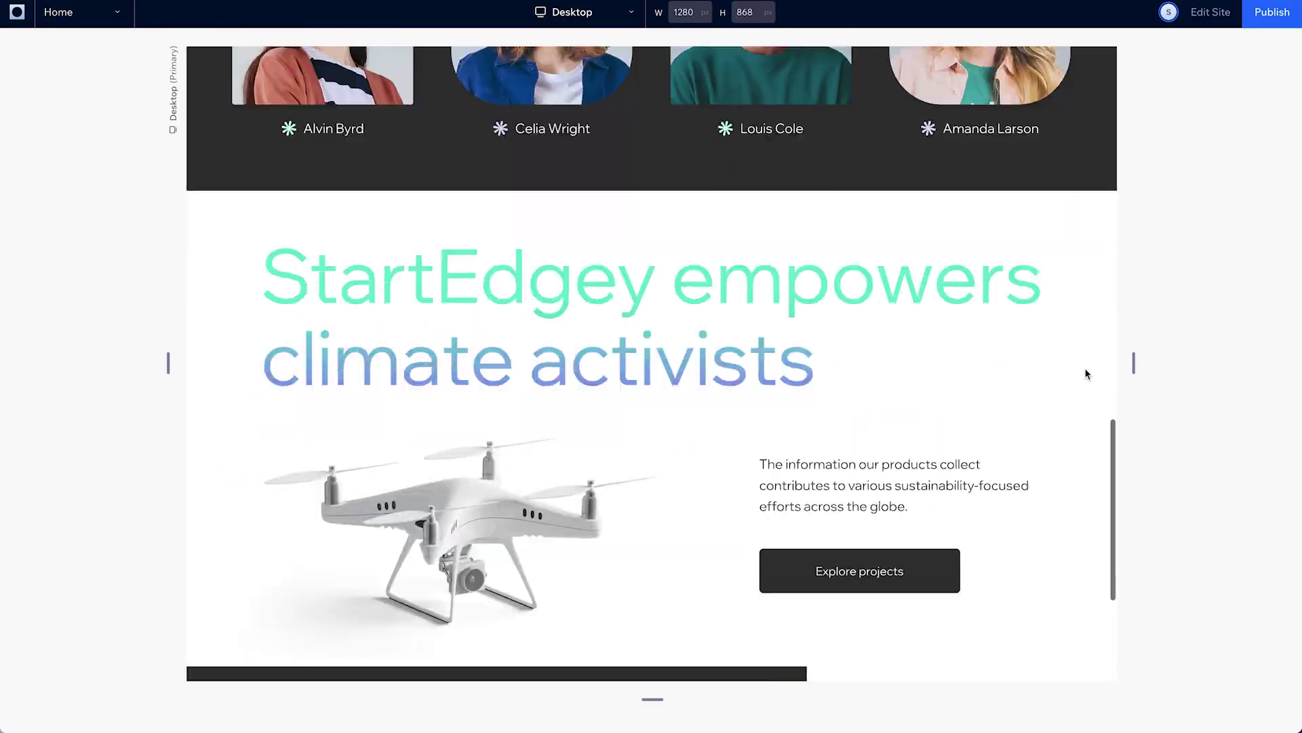
scroll(1085, 367, up, 12)
scroll(1085, 368, up, 5)
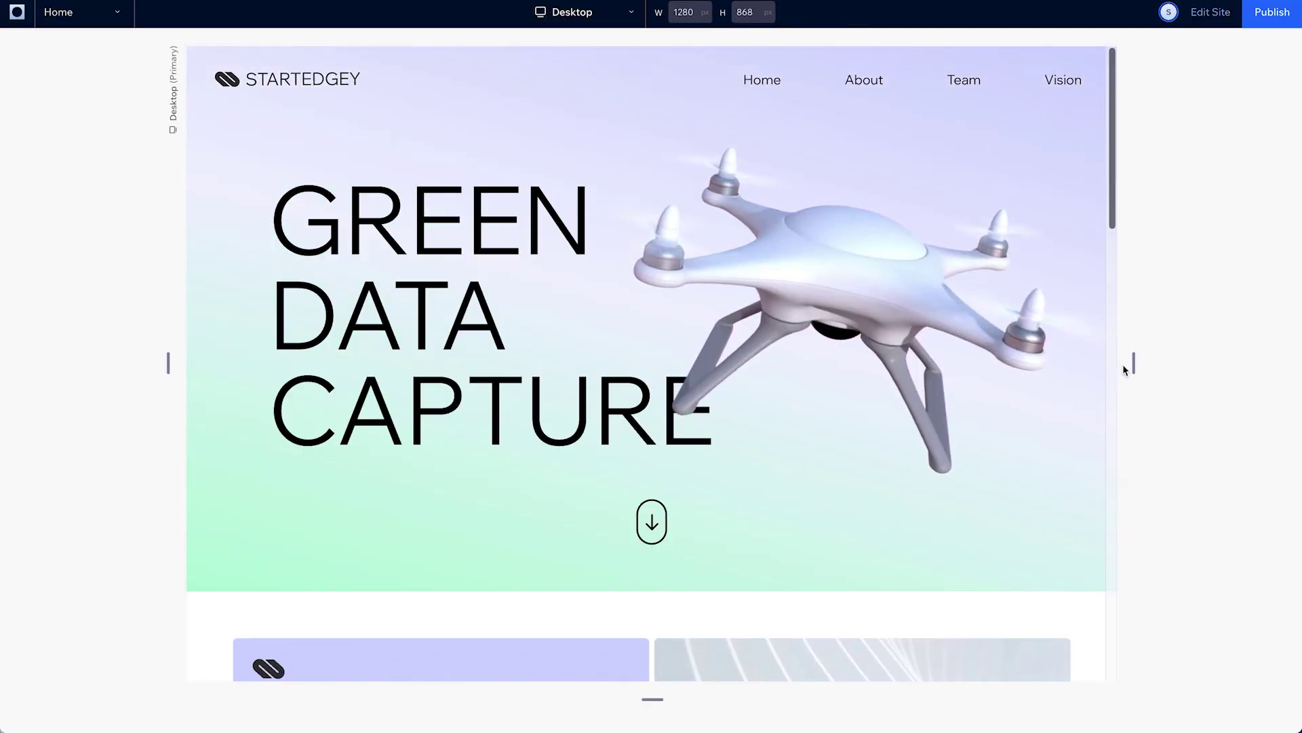